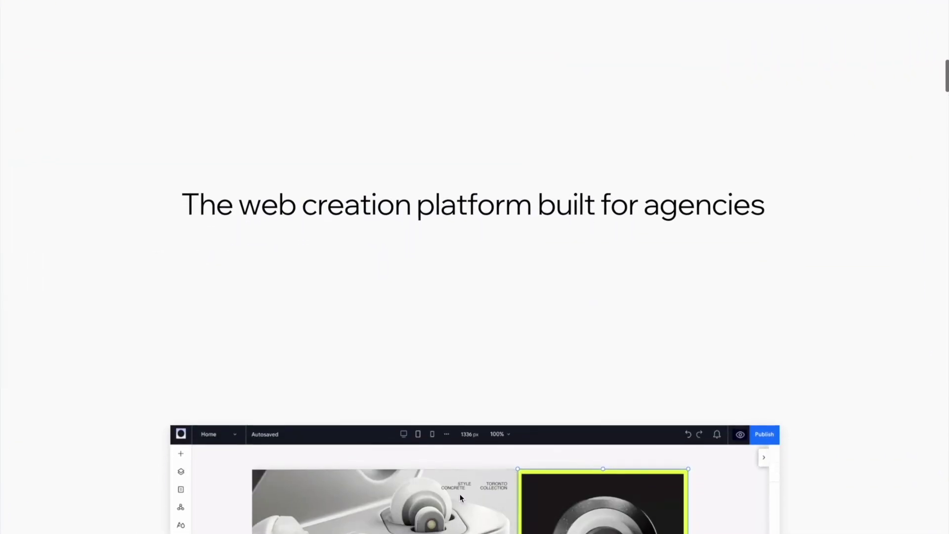
Scroll the Wix Studio page past Code-free animations and Focus on design to Develop and sell your applications
scroll(459, 498, down, 5)
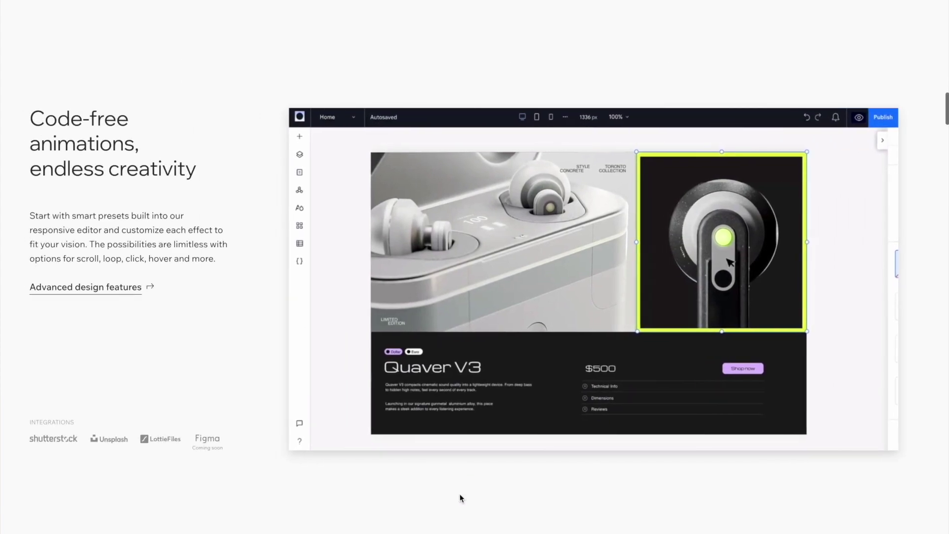
scroll(461, 497, down, 6)
scroll(459, 493, down, 7)
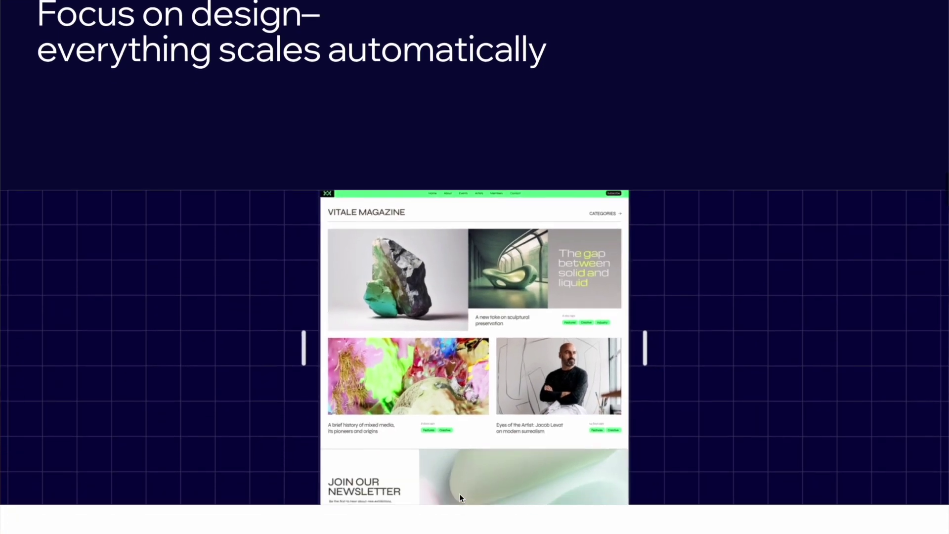
scroll(460, 498, down, 8)
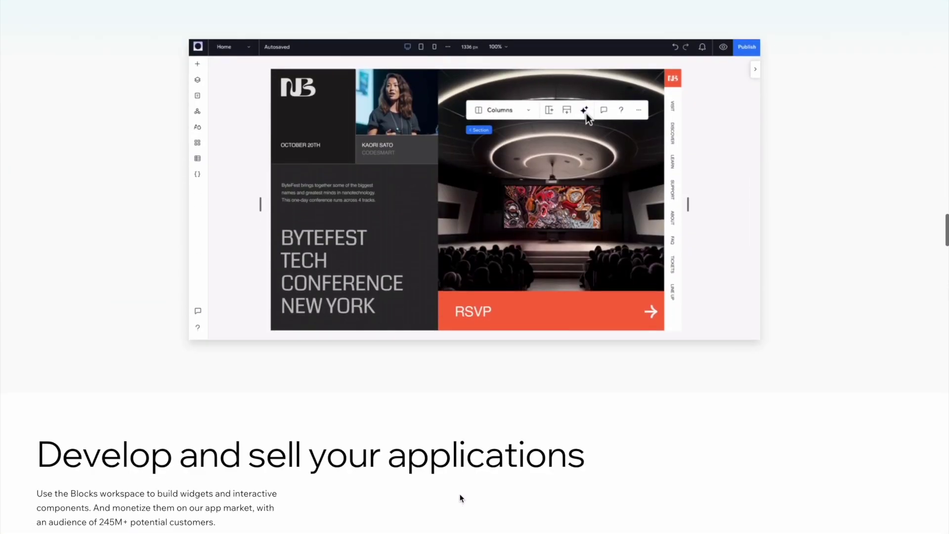
scroll(461, 497, down, 5)
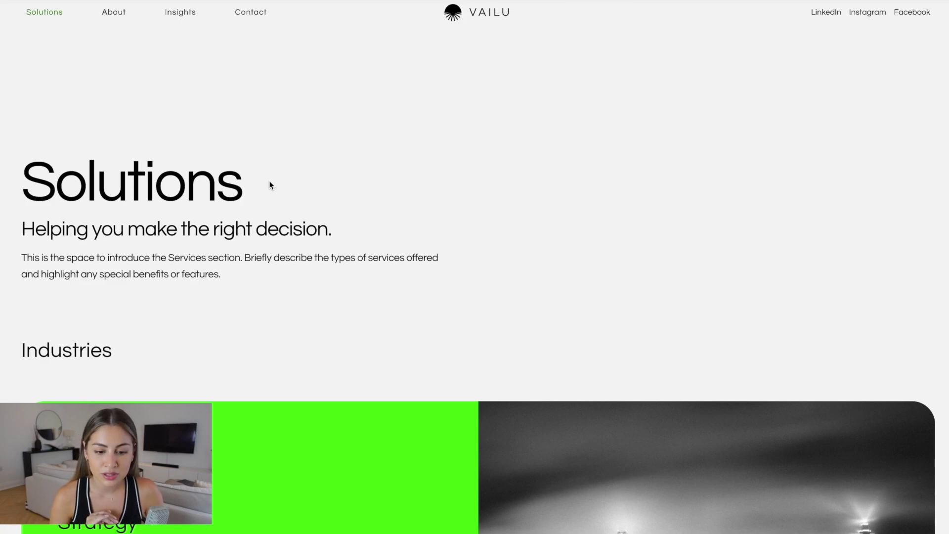
Scroll past VAILU's sticky Strategy and Execution cards and Client Stories, ending on The Rise Room site
scroll(270, 184, down, 5)
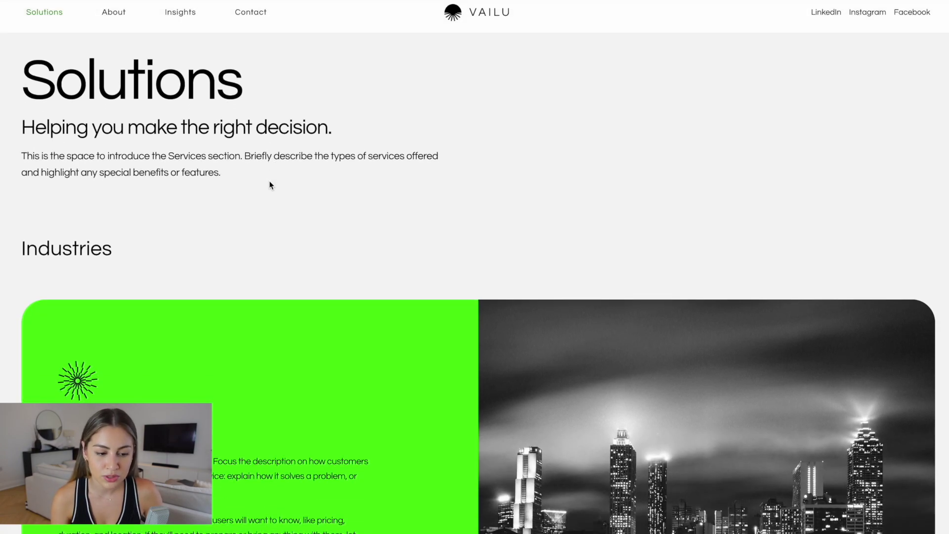
scroll(270, 185, down, 3)
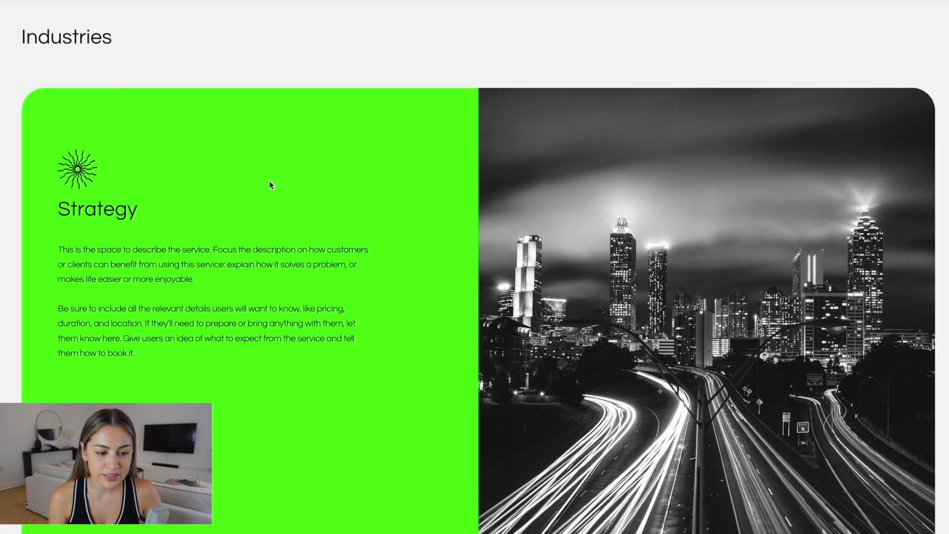
scroll(269, 184, down, 5)
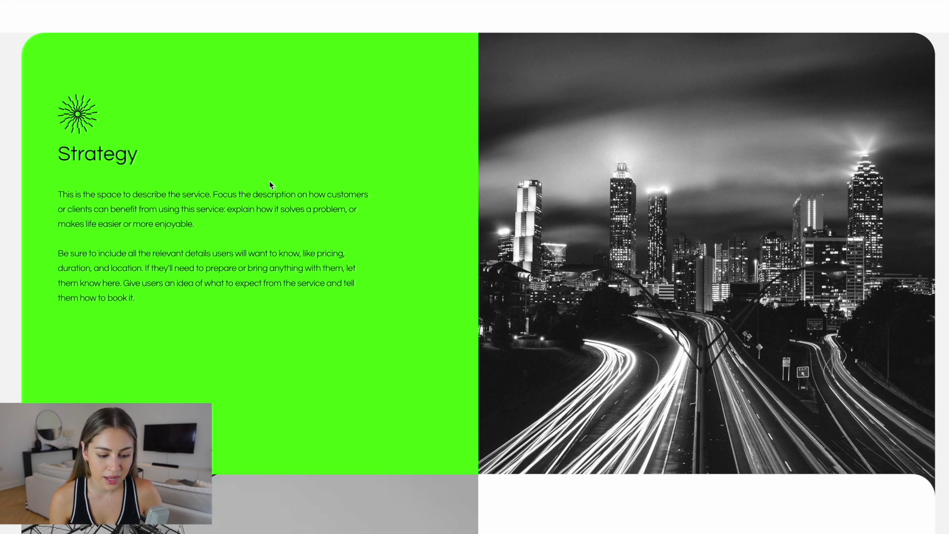
scroll(269, 184, down, 4)
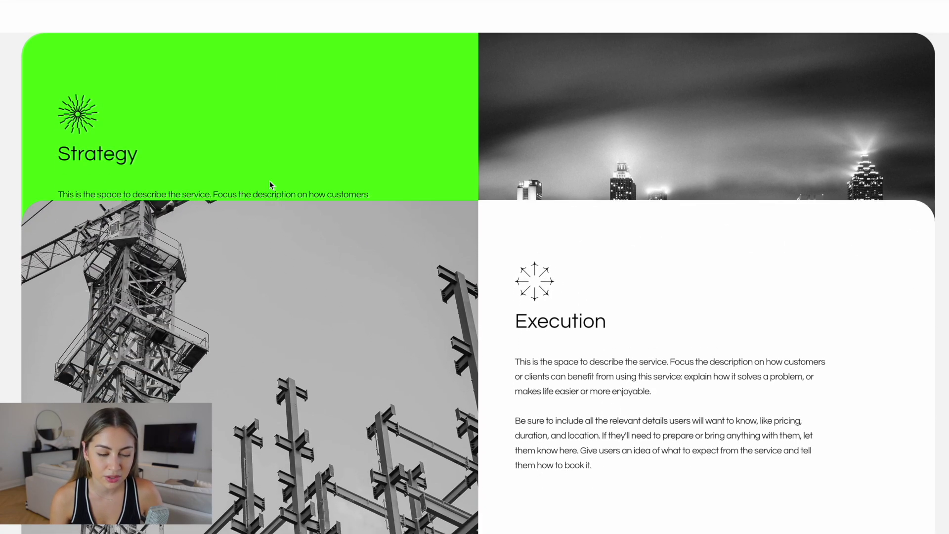
scroll(269, 180, down, 5)
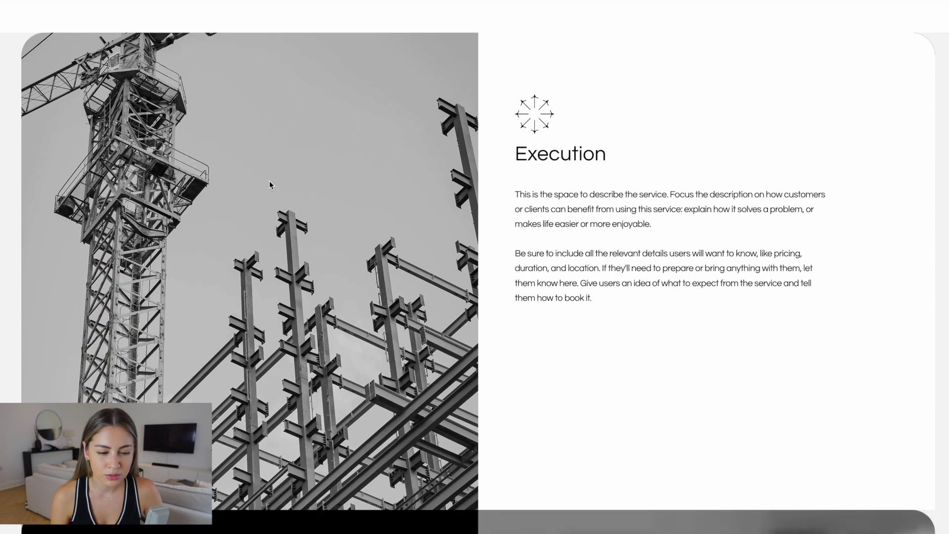
scroll(269, 180, down, 2)
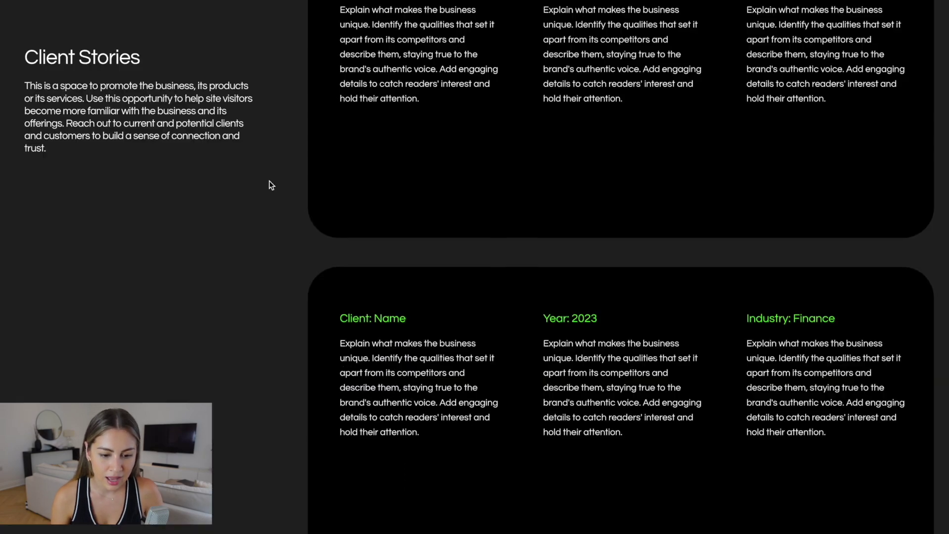
scroll(269, 180, down, 3)
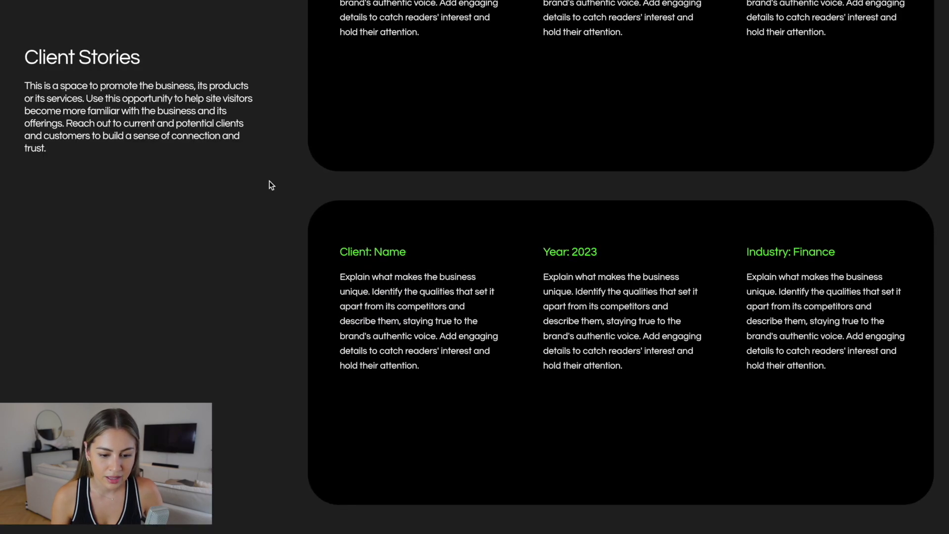
scroll(128, 133, down, 3)
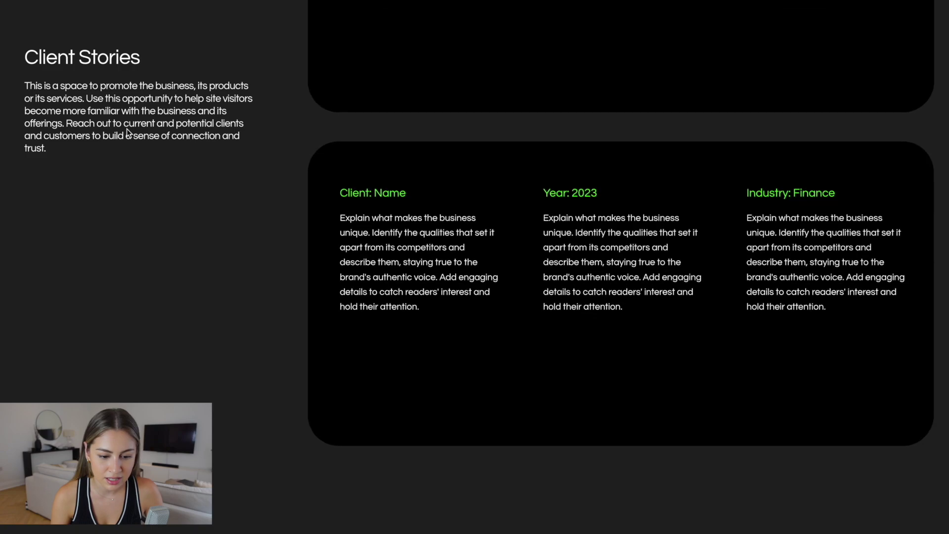
scroll(127, 133, down, 4)
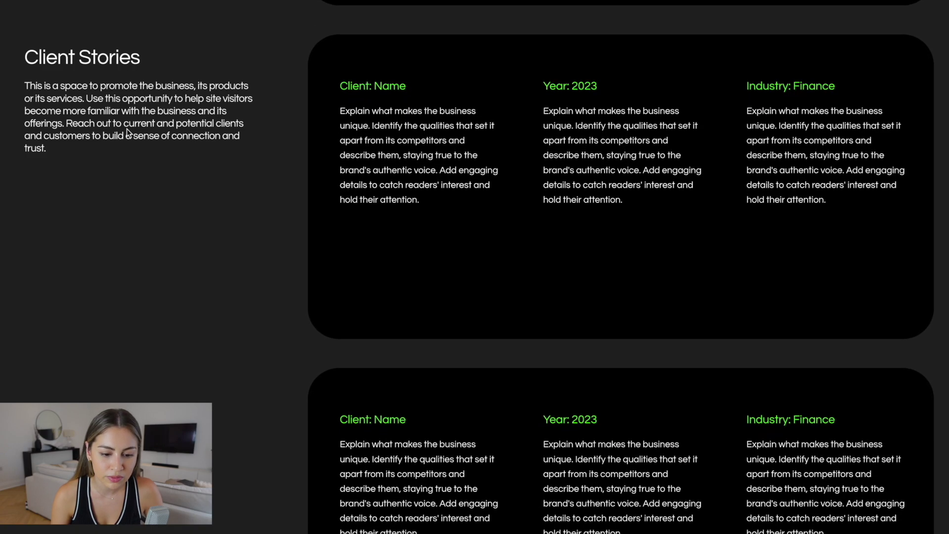
scroll(127, 133, down, 3)
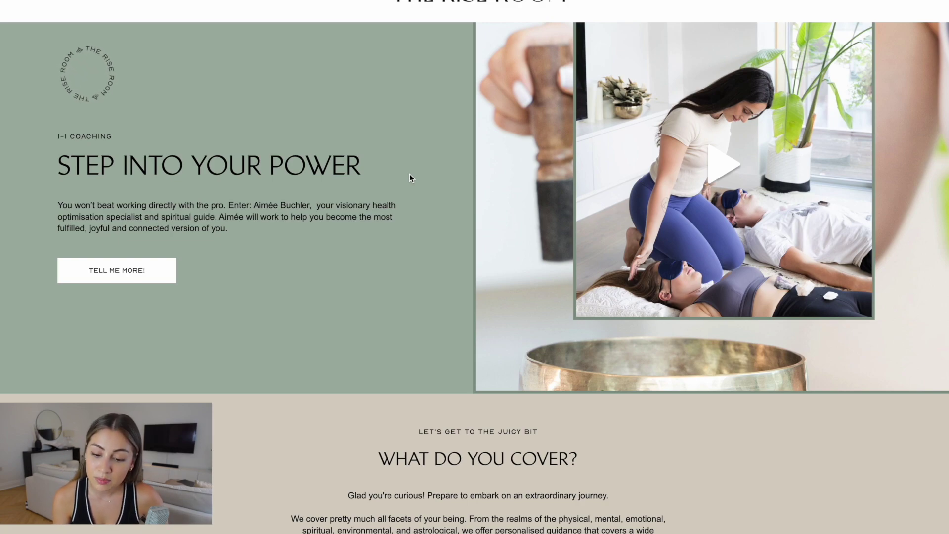
Scroll through The Rise Room's sticky-image service sections, ending on the jewellery site's gold signet rings
scroll(410, 173, down, 8)
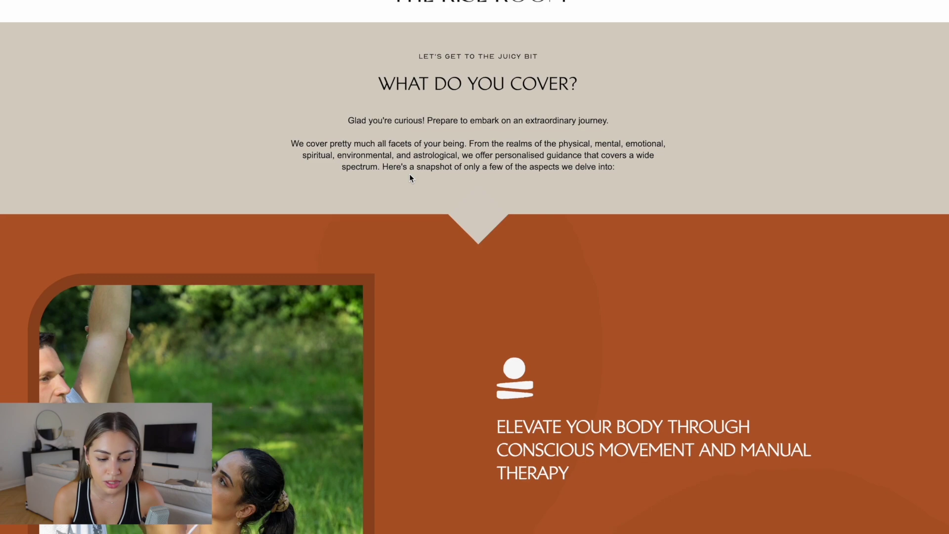
scroll(409, 178, down, 1)
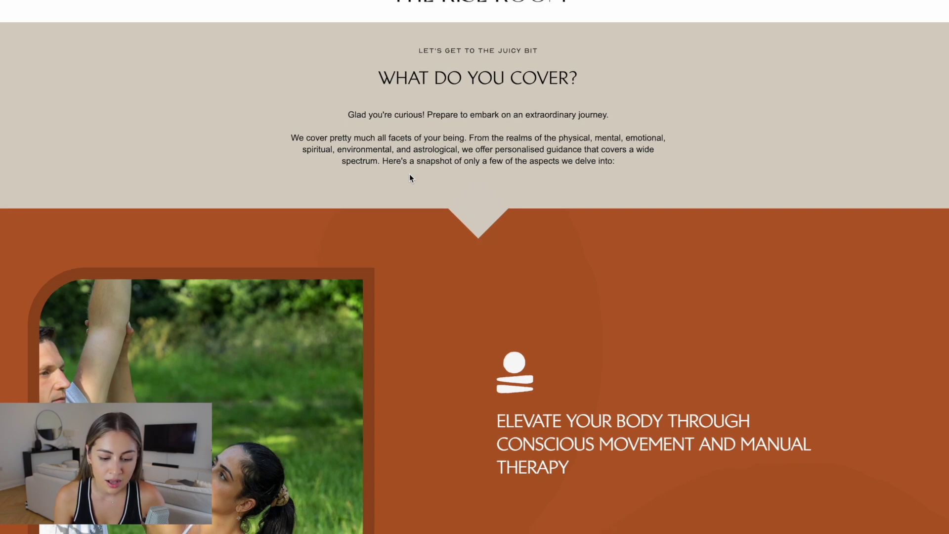
scroll(409, 178, down, 3)
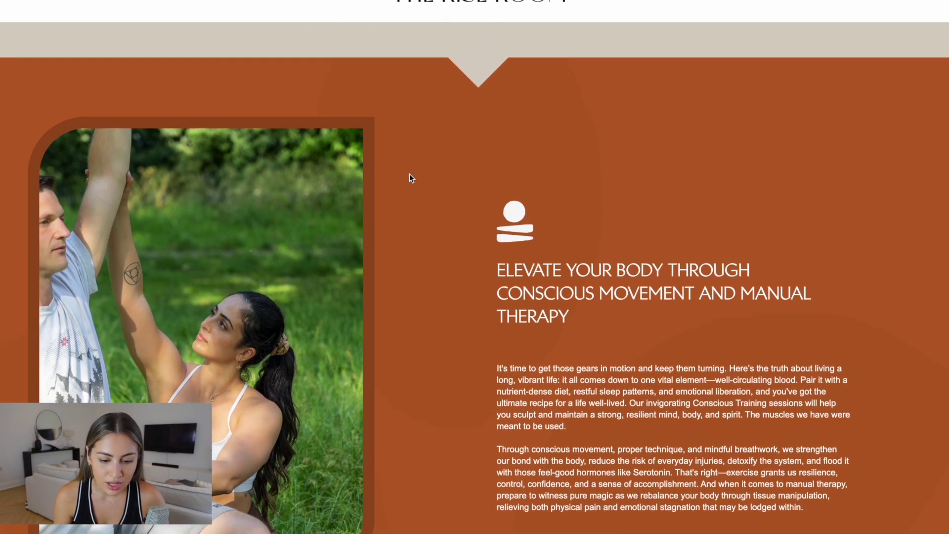
scroll(409, 176, down, 1)
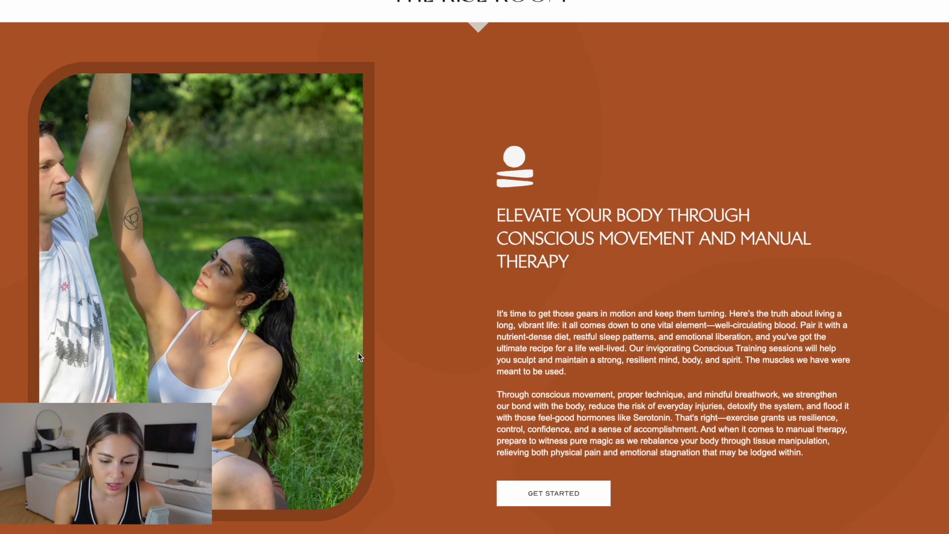
scroll(447, 373, down, 4)
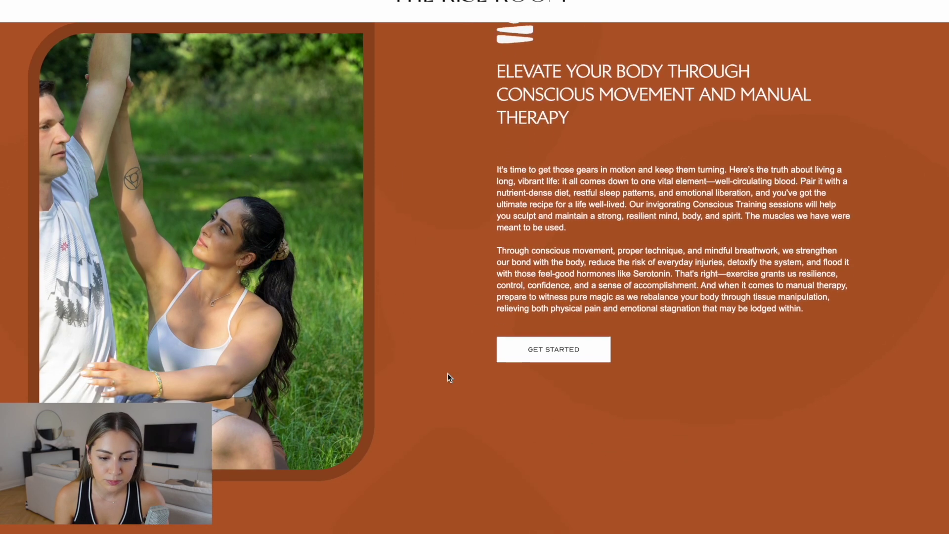
scroll(448, 373, down, 7)
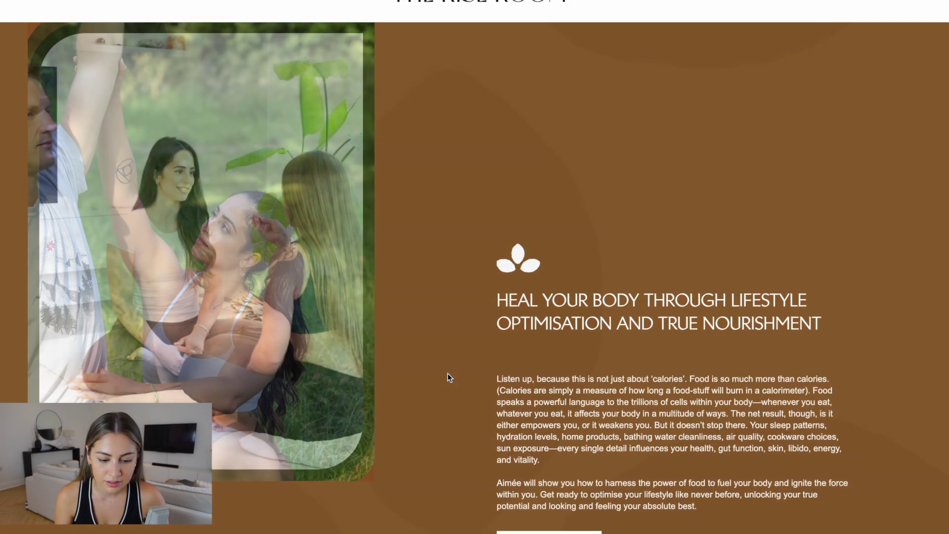
scroll(447, 377, down, 2)
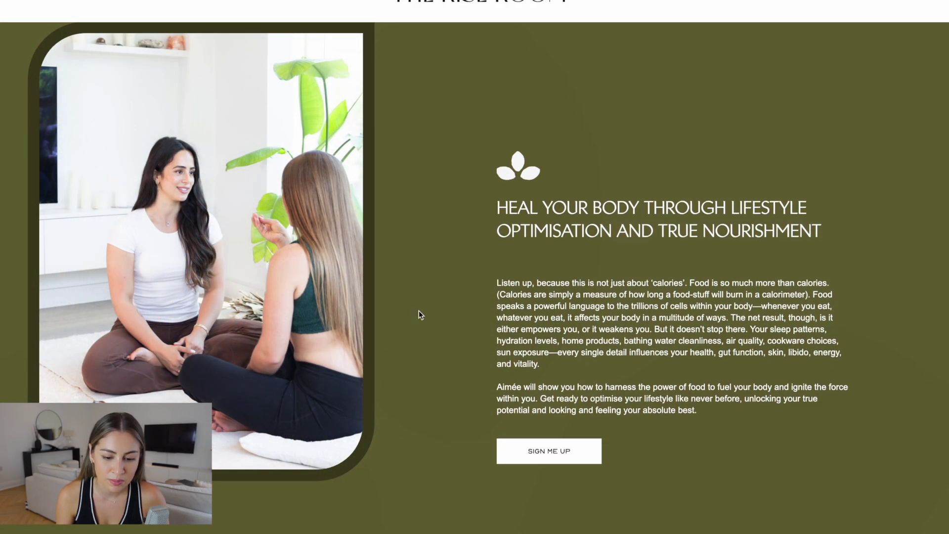
scroll(419, 315, down, 1)
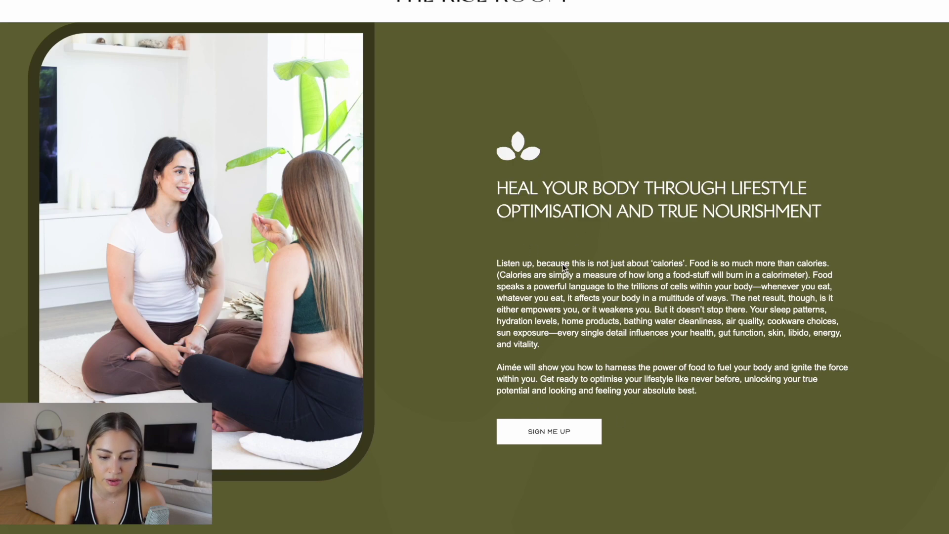
scroll(451, 295, down, 7)
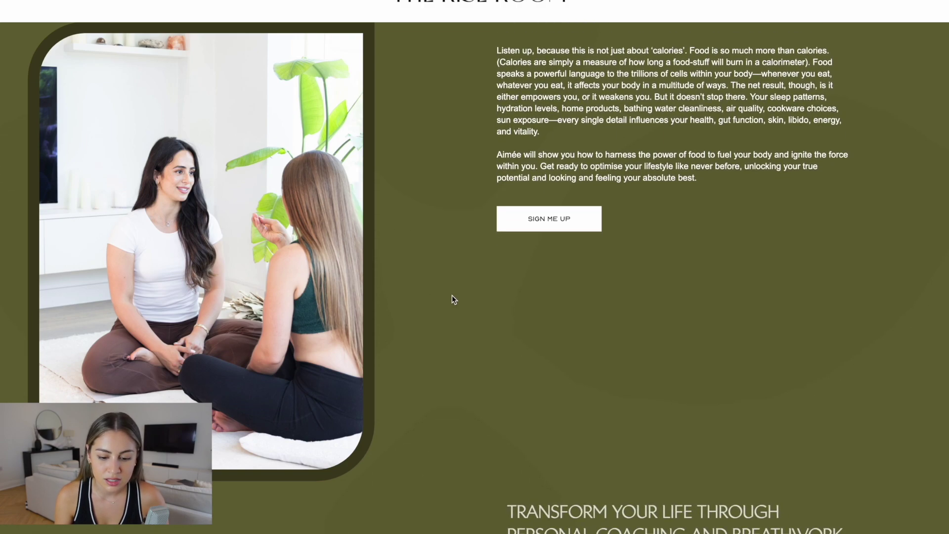
scroll(452, 295, down, 5)
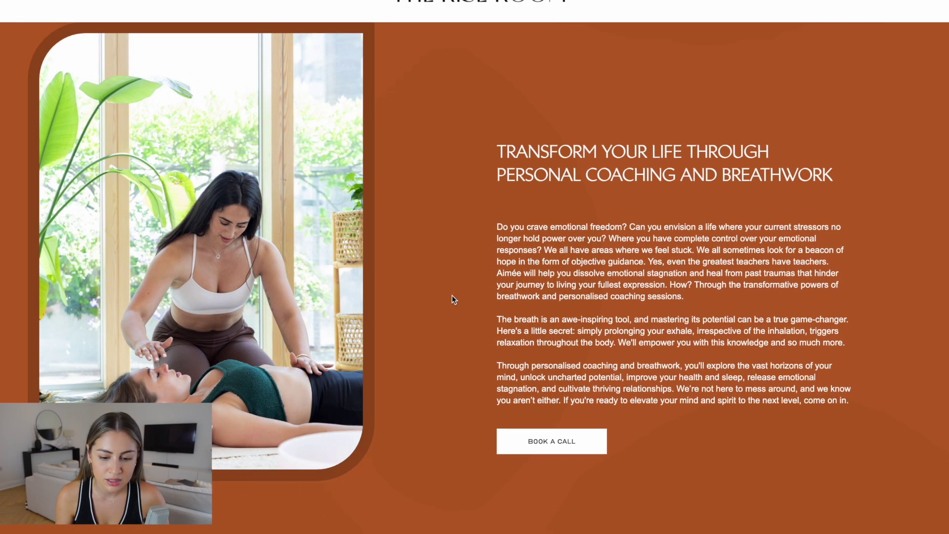
scroll(452, 295, down, 20)
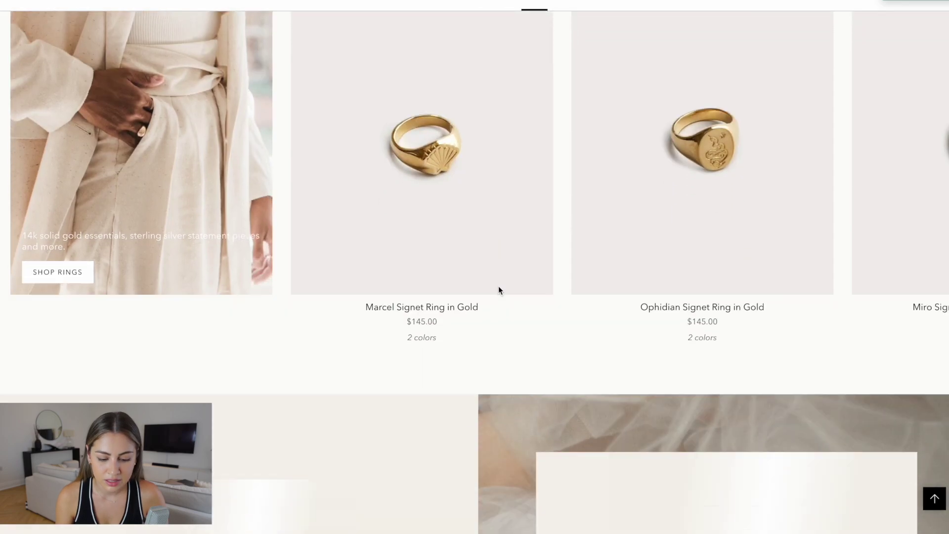
Scroll the earrings section to watch photos pass the sticky product card, then return to the ALOUU editor
scroll(498, 286, down, 1)
scroll(498, 285, up, 2)
scroll(498, 285, down, 3)
scroll(498, 285, down, 1)
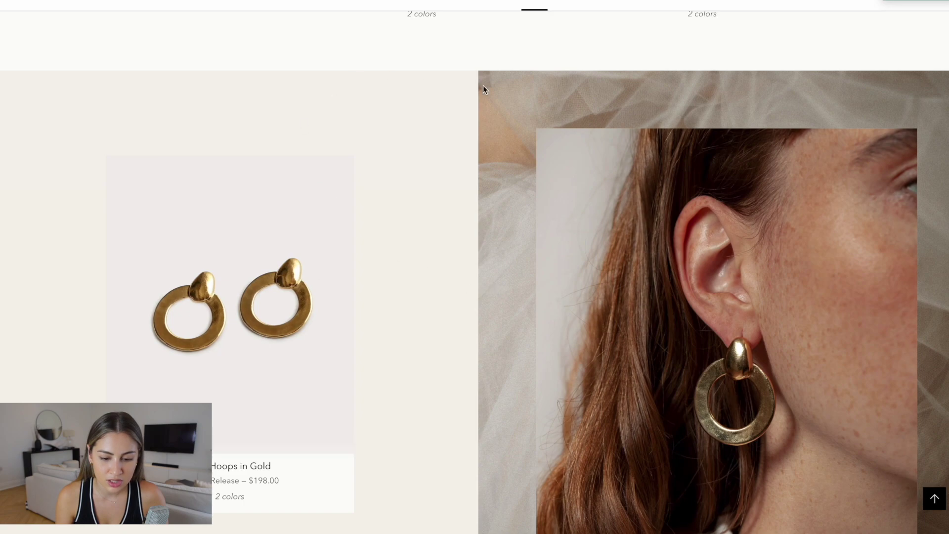
scroll(453, 242, down, 1)
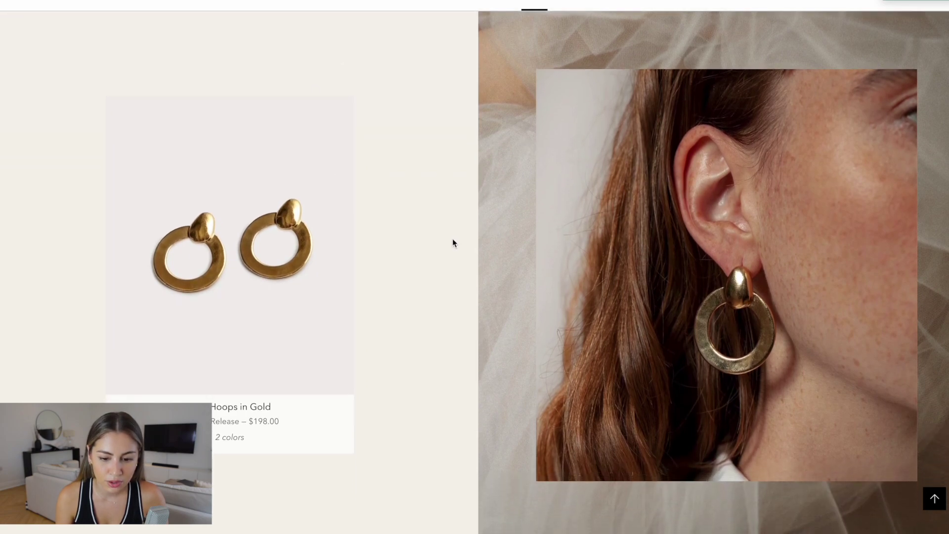
scroll(452, 242, down, 4)
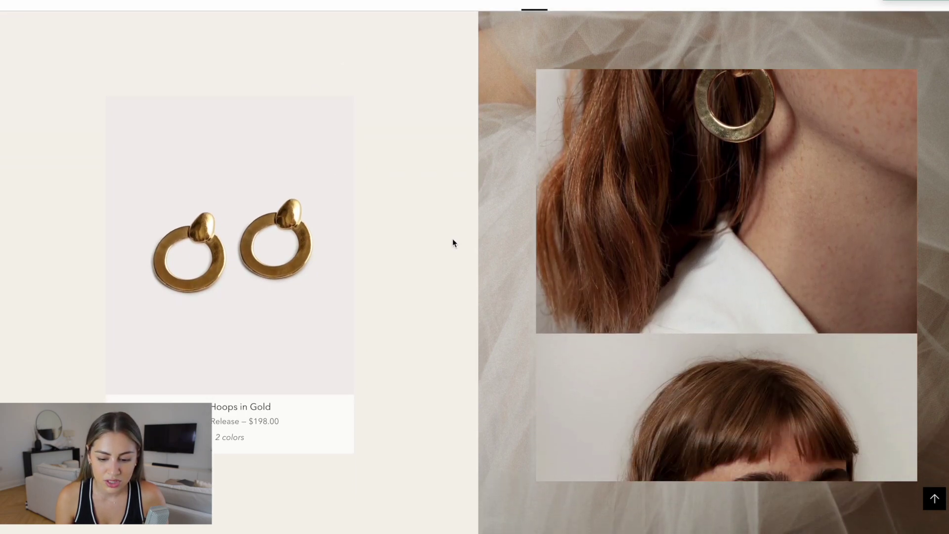
scroll(452, 242, down, 4)
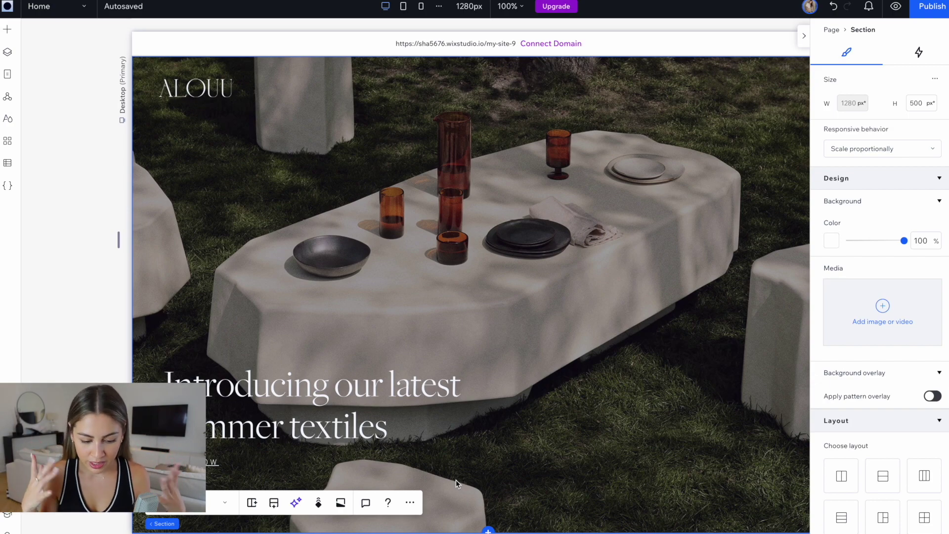
Scroll down the ALOUU canvas to the empty 500 px section below the hero
scroll(456, 479, down, 5)
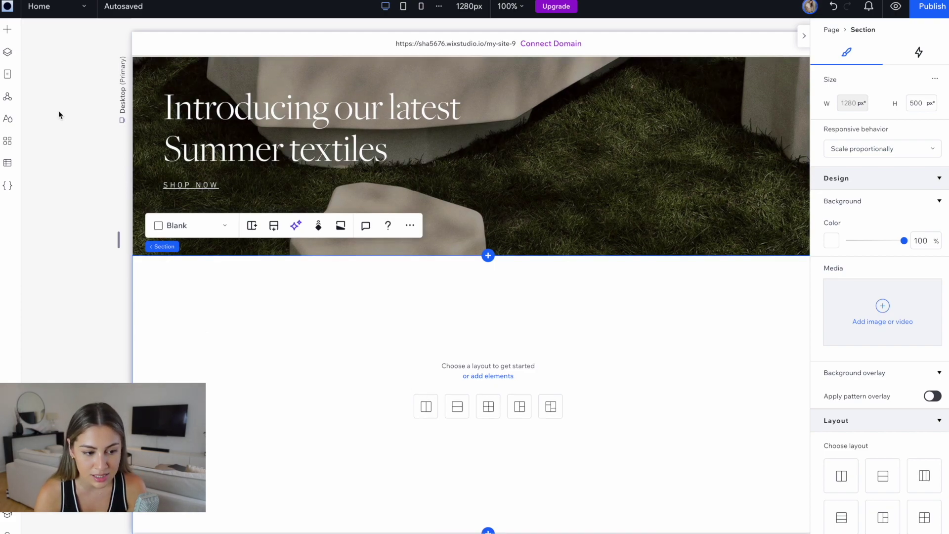
Drag the blue empty container from Containers into the section and size it to about 1076 × 473 px
click(9, 31)
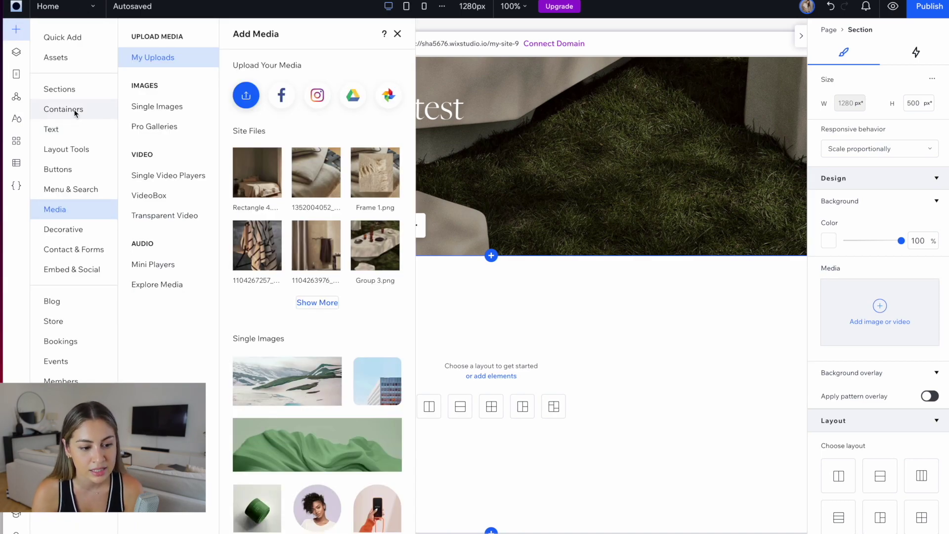
click(75, 111)
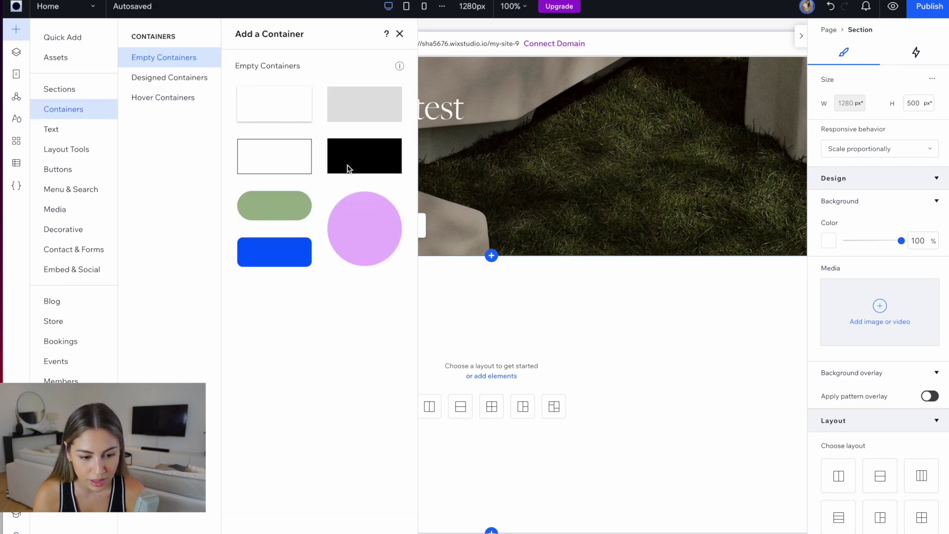
drag(277, 249, 364, 341)
drag(434, 396, 777, 525)
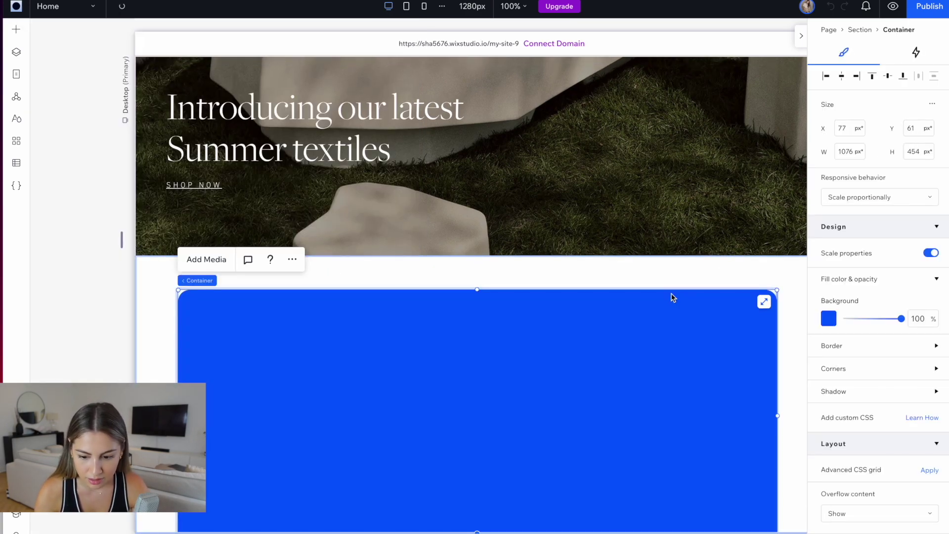
click(671, 281)
scroll(899, 420, down, 5)
scroll(882, 430, down, 3)
drag(509, 352, 391, 388)
click(498, 480)
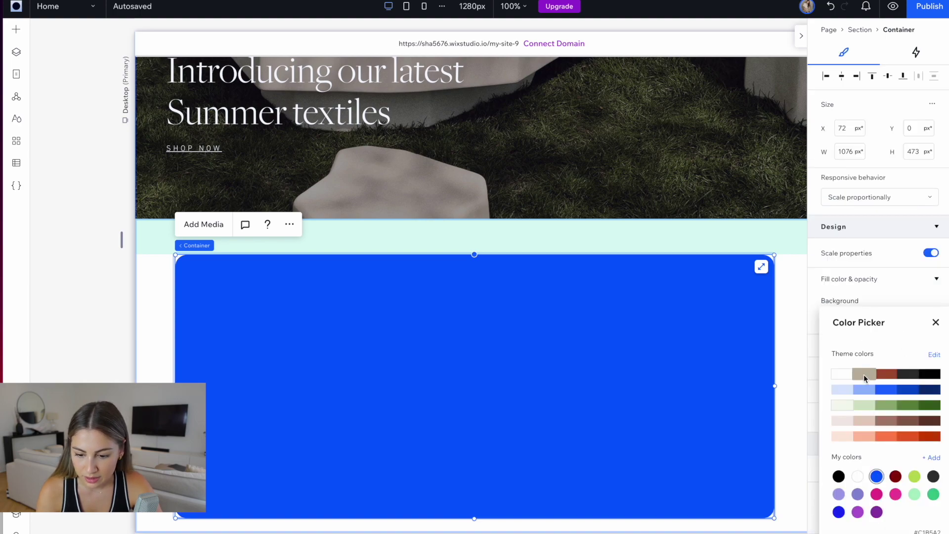
Fill the container with beige and drag the striped towel photo from My Uploads into it
click(864, 374)
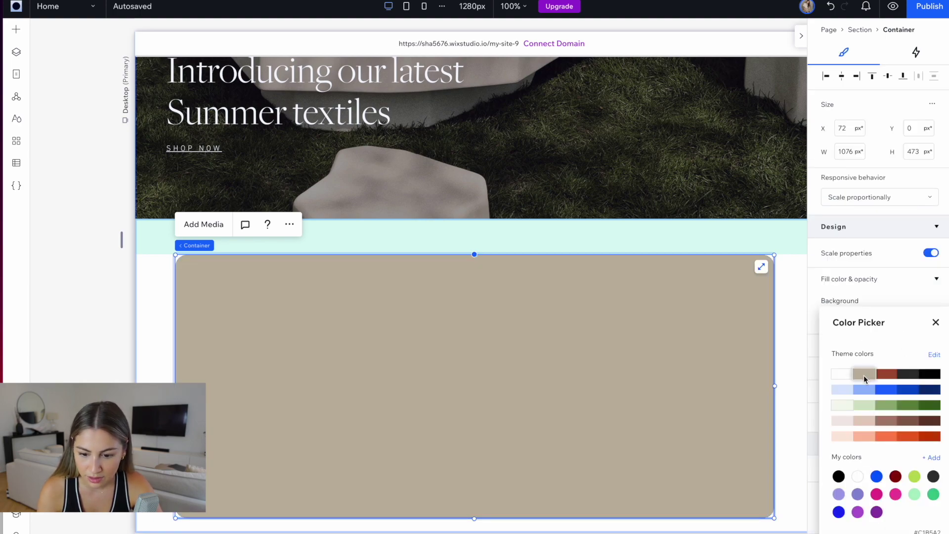
click(204, 224)
mouse_move(331, 183)
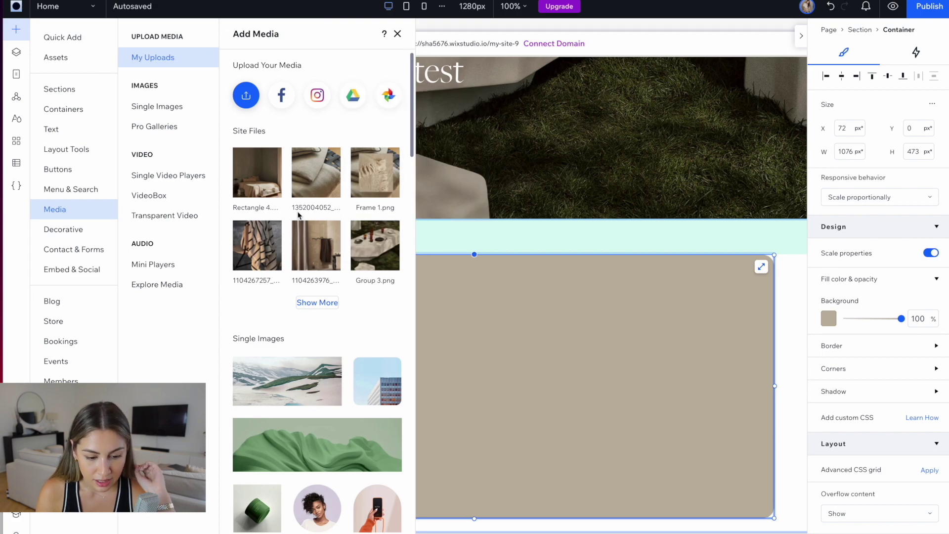
drag(262, 248, 487, 445)
Resize the towel photo to about 429 × 401 px and place it at the container's top-left
drag(561, 344, 473, 342)
drag(547, 440, 516, 444)
drag(512, 274, 423, 347)
mouse_move(379, 381)
mouse_down()
mouse_move(360, 381)
mouse_move(438, 390)
mouse_move(395, 385)
mouse_up()
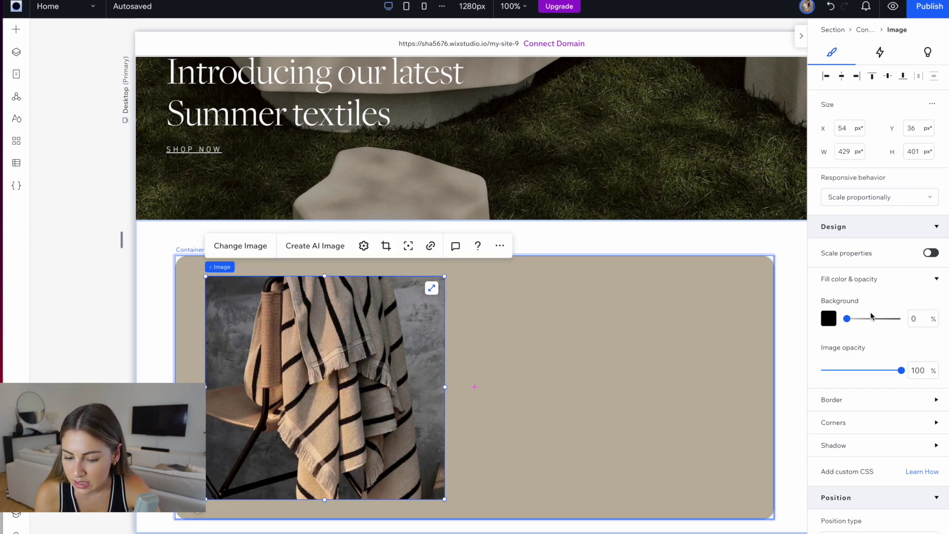
Set the towel photo's corner radius to 25 px, then reselect the beige container
scroll(872, 316, down, 1)
click(933, 402)
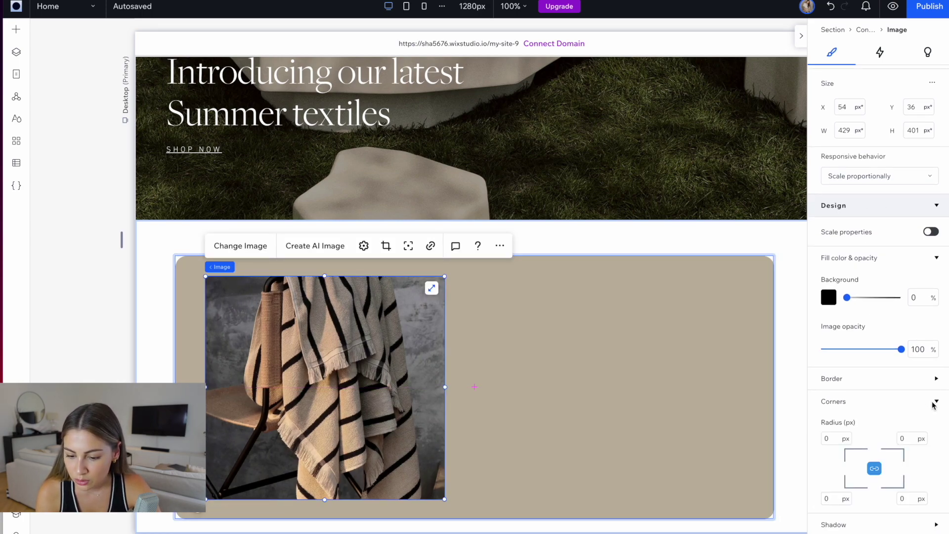
scroll(891, 430, down, 2)
click(835, 384)
text(20)
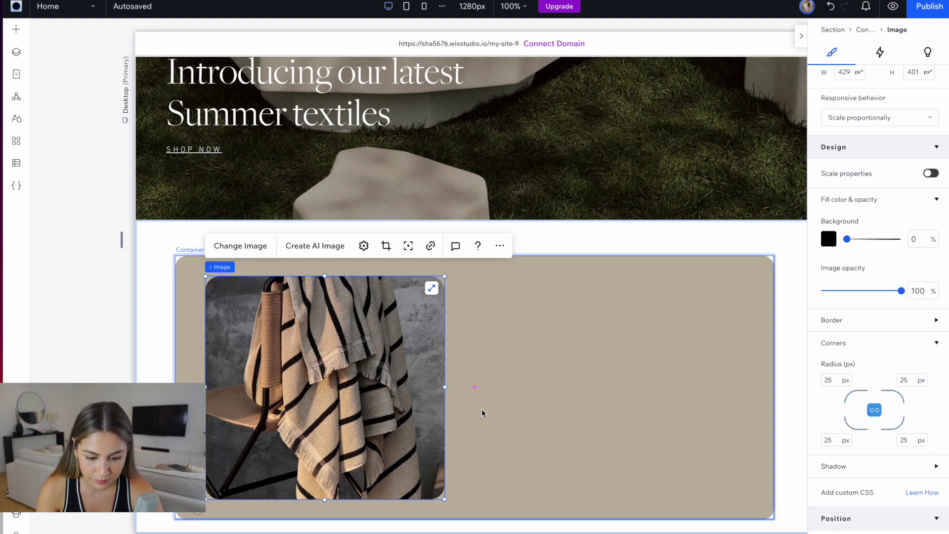
click(450, 414)
click(441, 398)
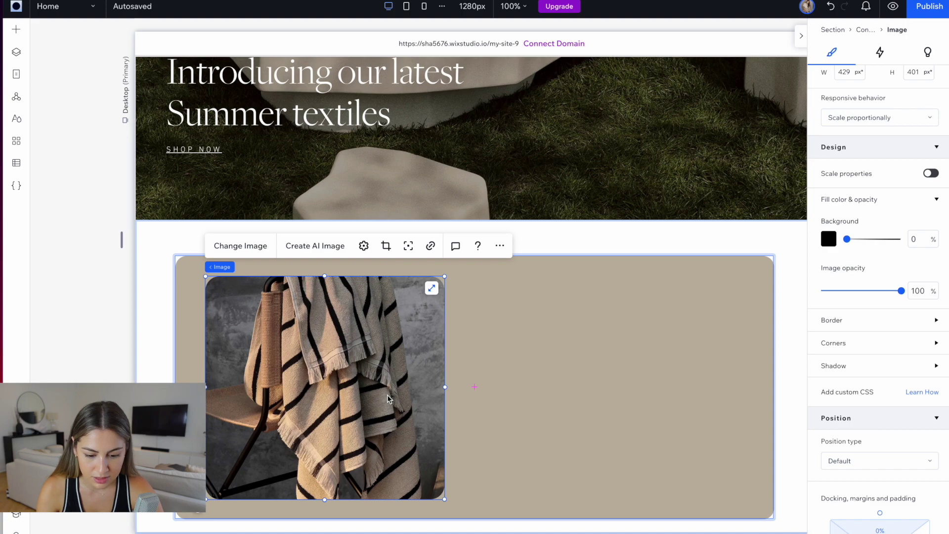
click(531, 381)
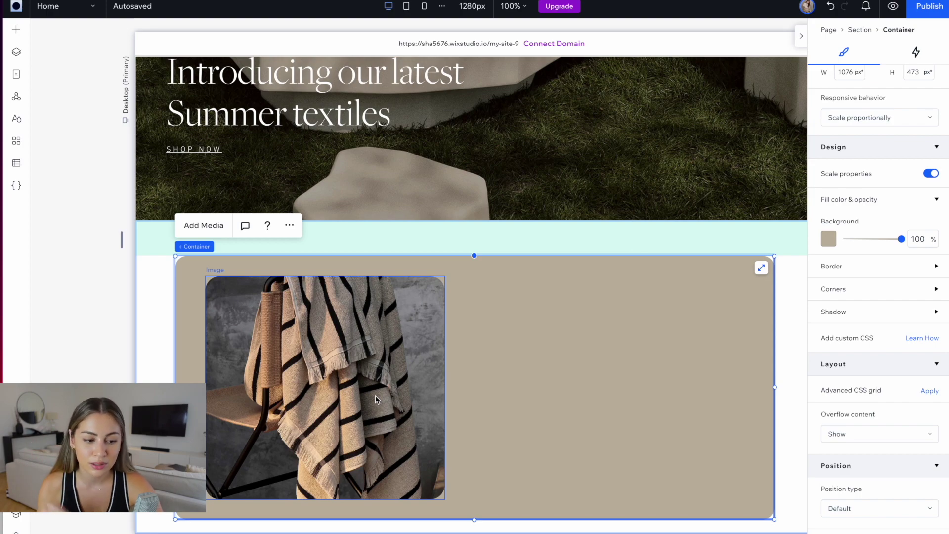
Add a heading inside the container and retype it as 'Towelling'
scroll(55, 325, up, 1)
click(16, 29)
drag(346, 124, 494, 361)
double_click(445, 361)
text(Toweli)
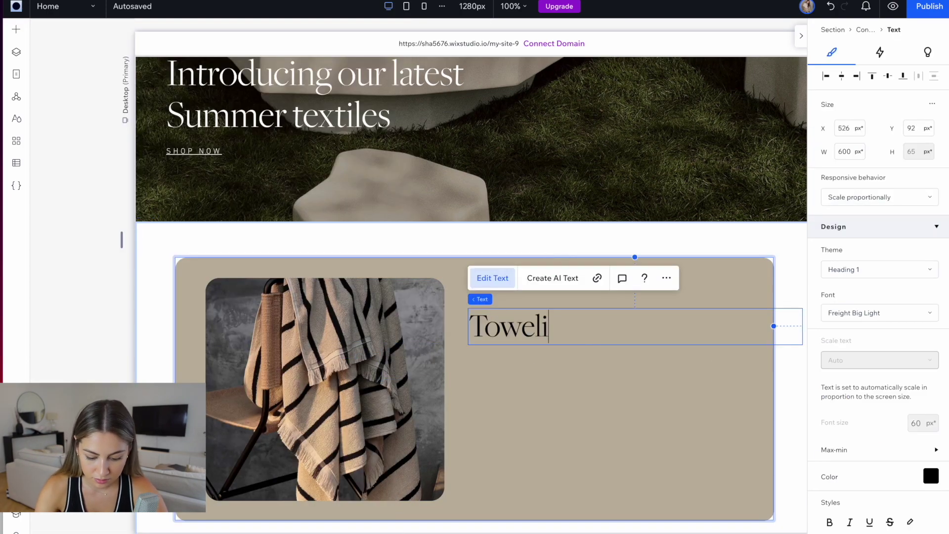
key(BackSpace)
text(ling)
click(542, 328)
Narrow and position the Towelling heading, and place a paragraph text box beneath it
drag(541, 327, 573, 323)
click(16, 29)
drag(297, 242, 554, 375)
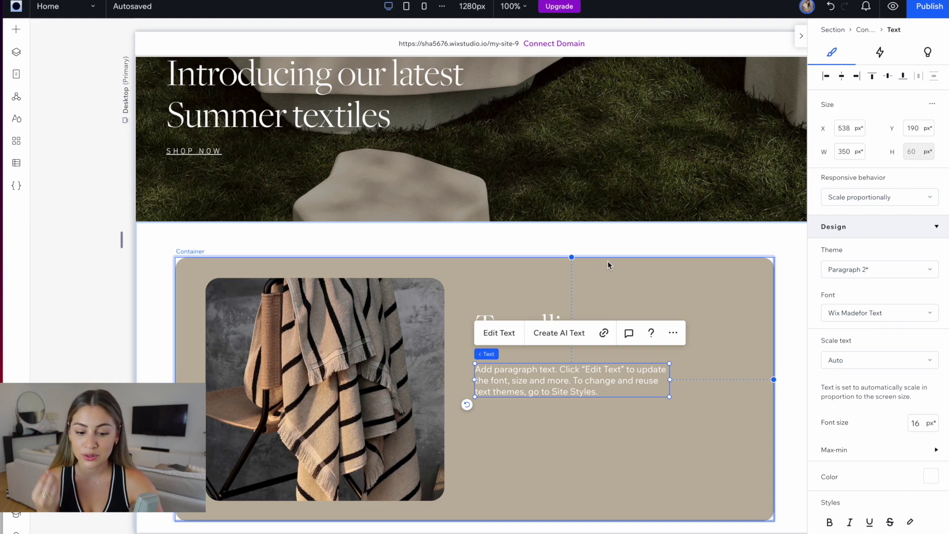
In the AI text generator, enter business type 'Furniture store' and business name 'Alouu'
click(555, 339)
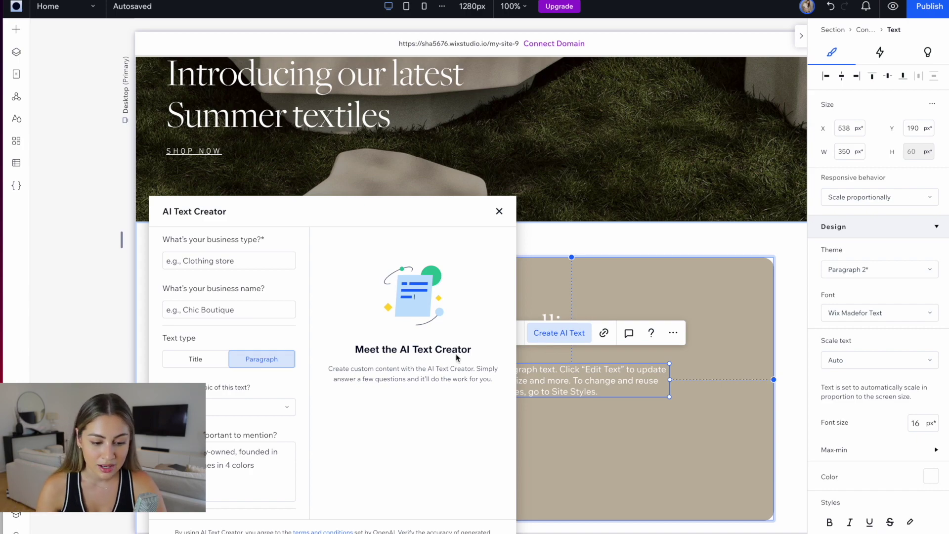
click(209, 255)
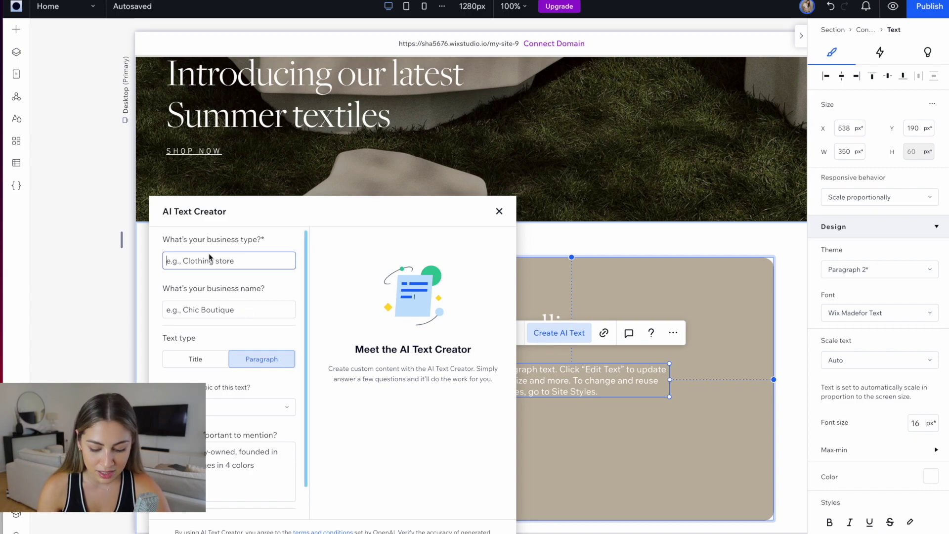
text(Furniture store)
click(224, 309)
text(Alouu)
Generate Product description text for 'Towelling' noting 'Sustainable materials used'
scroll(238, 366, down, 2)
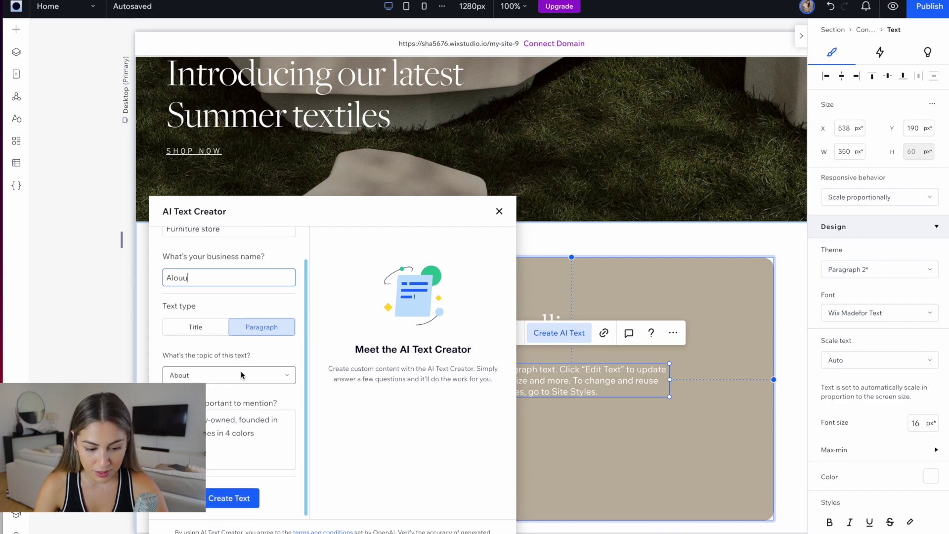
click(206, 377)
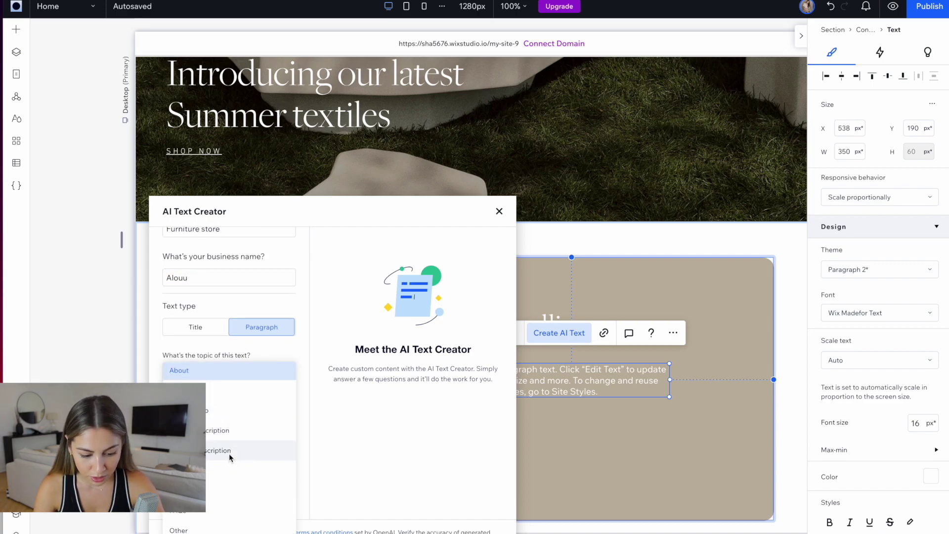
click(229, 453)
scroll(220, 426, down, 1)
click(218, 372)
text(Towelling)
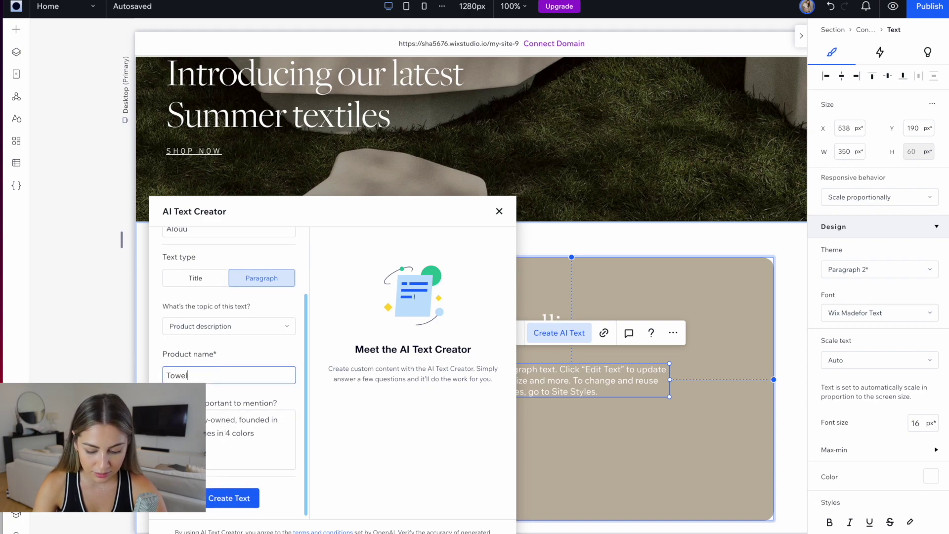
click(248, 446)
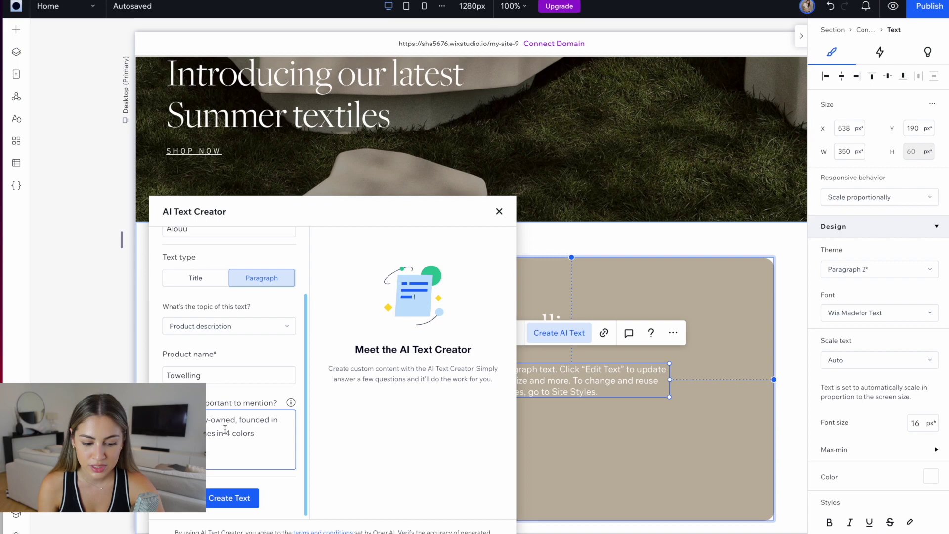
text(Sustainable materials used)
click(225, 500)
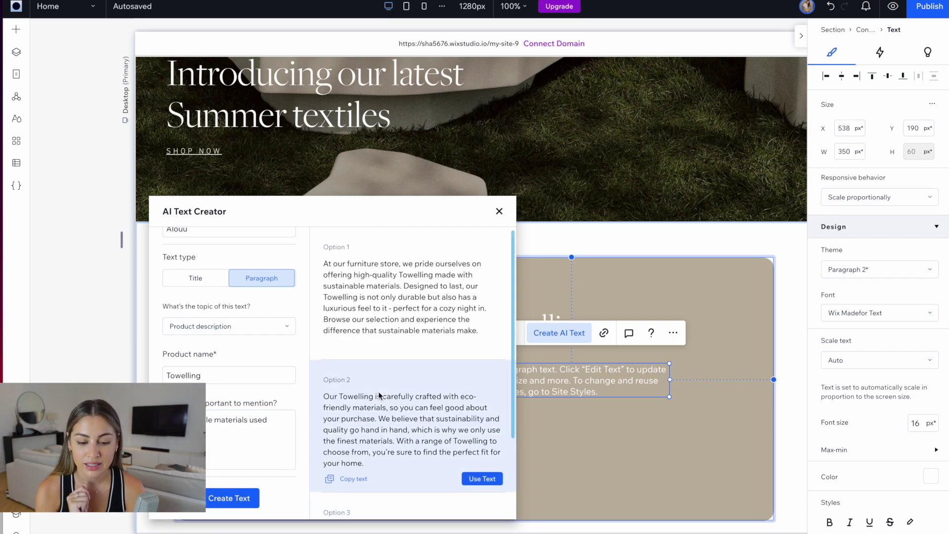
Apply the second generated option to the paragraph
scroll(378, 391, down, 4)
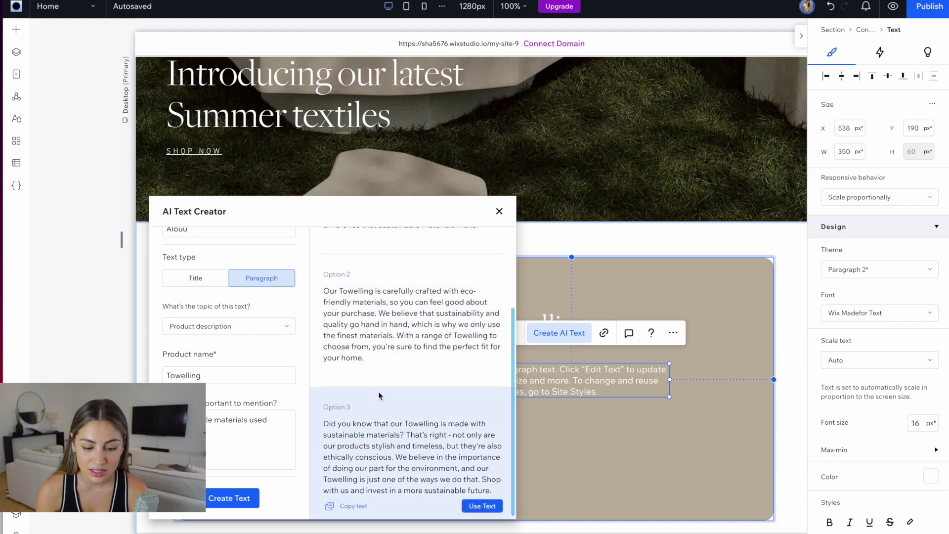
scroll(378, 390, up, 4)
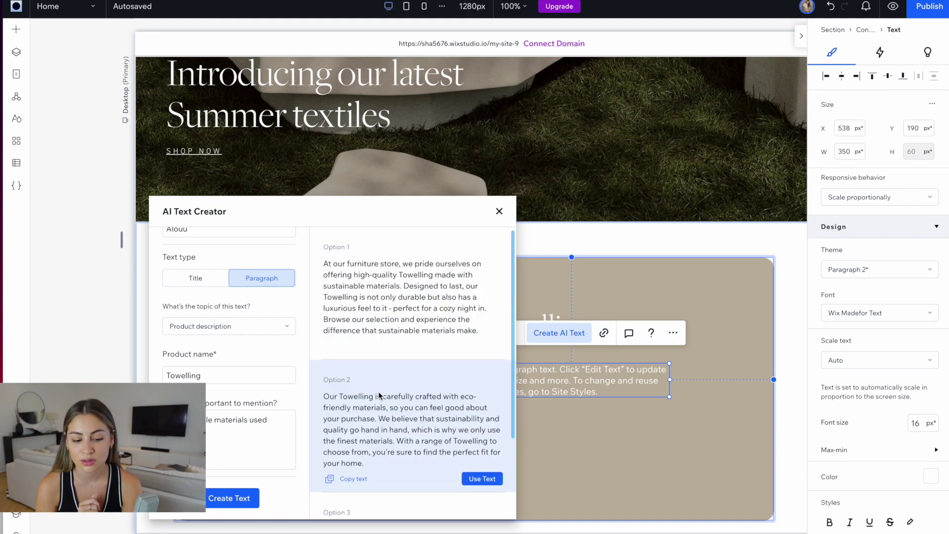
mouse_move(435, 333)
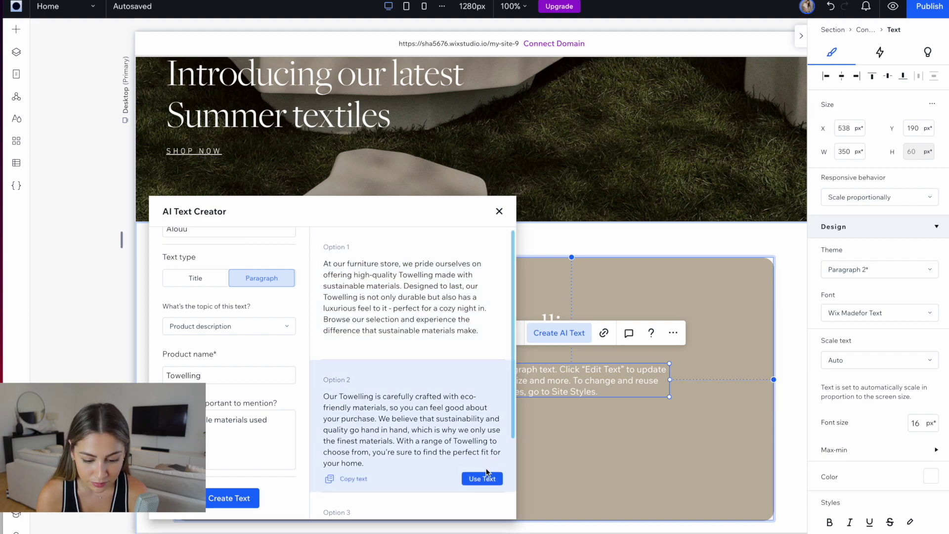
click(479, 478)
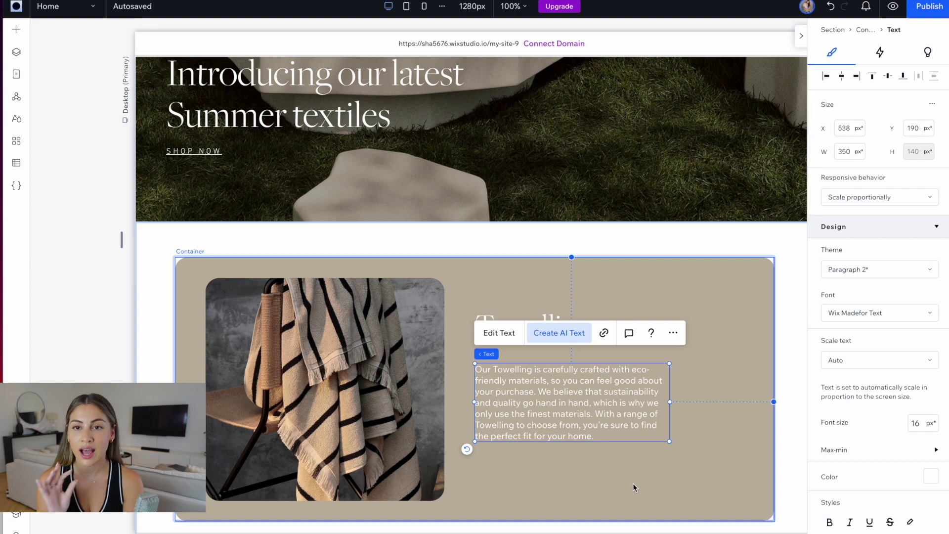
Paste a SHOP NOW link under the Towelling paragraph and position it just below the text
key(ctrl+v)
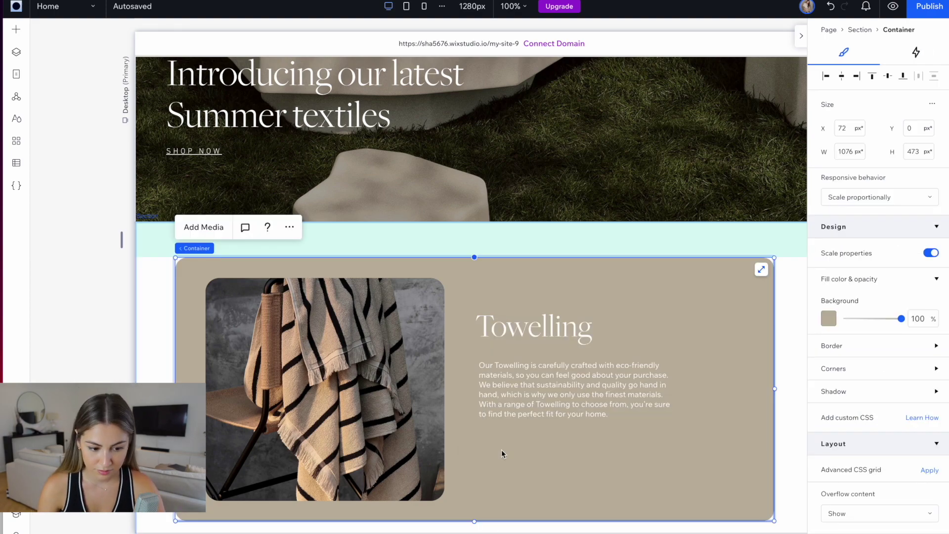
drag(509, 450, 505, 445)
click(494, 346)
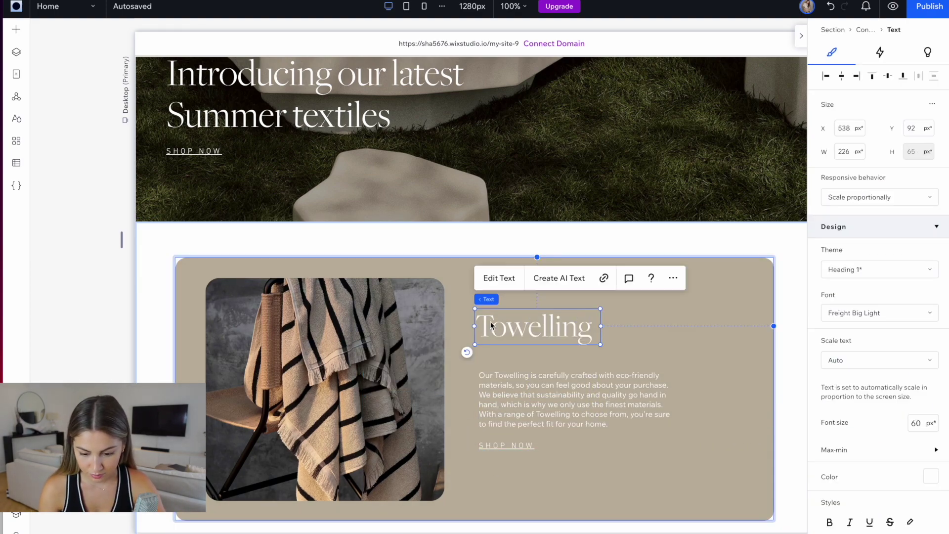
click(487, 293)
click(661, 482)
click(661, 482)
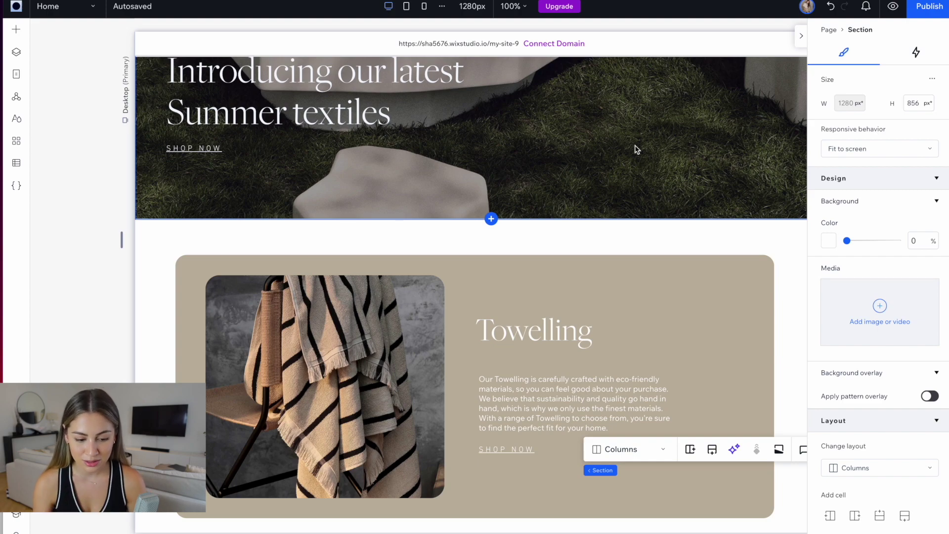
Nudge the towel photo left inside the beige Towelling card to X 41 px
click(433, 338)
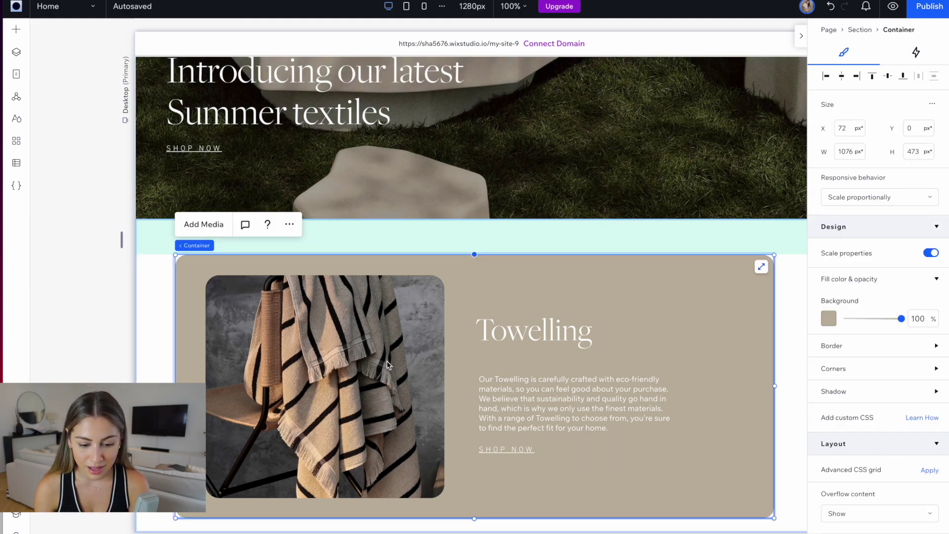
click(388, 365)
drag(382, 352, 367, 354)
click(591, 202)
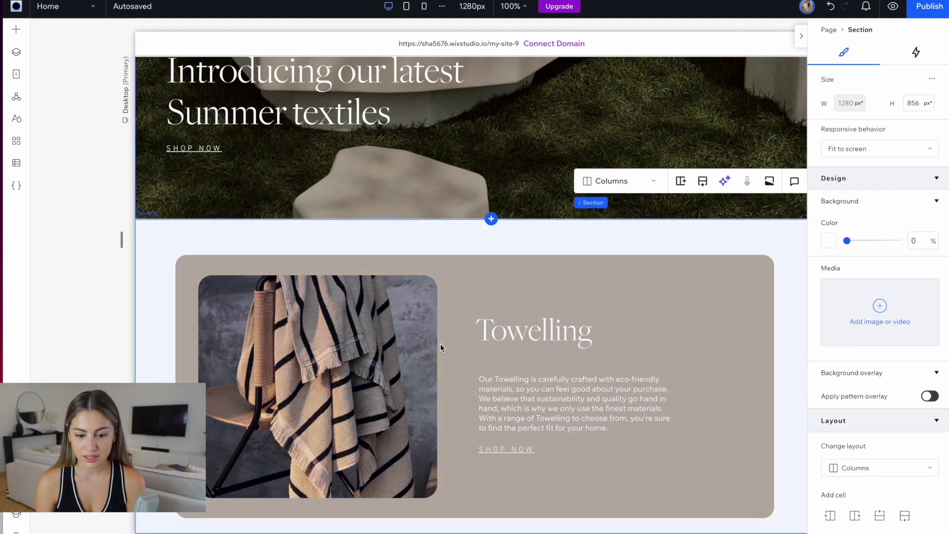
click(487, 284)
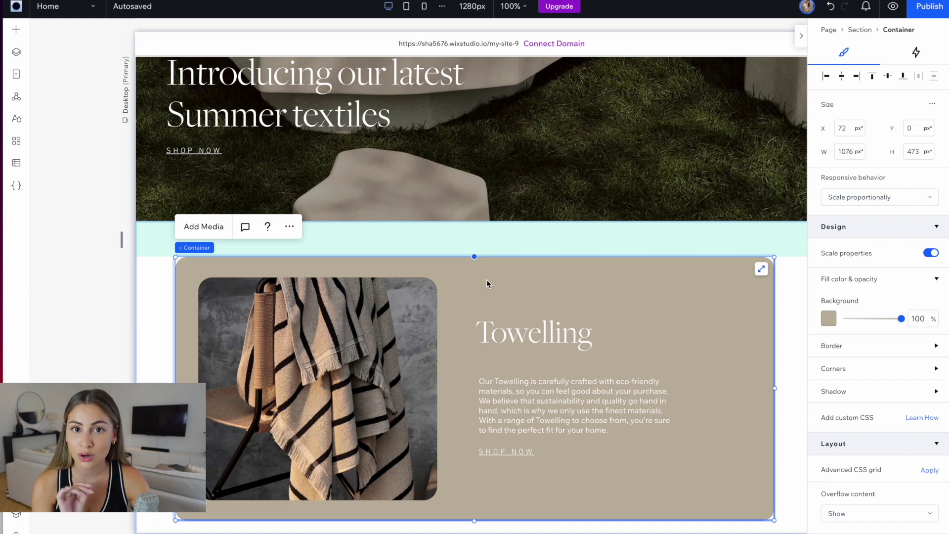
Set the Towelling container's Position type to Sticky, stuck to top with a 5% offset
scroll(487, 283, down, 3)
click(785, 332)
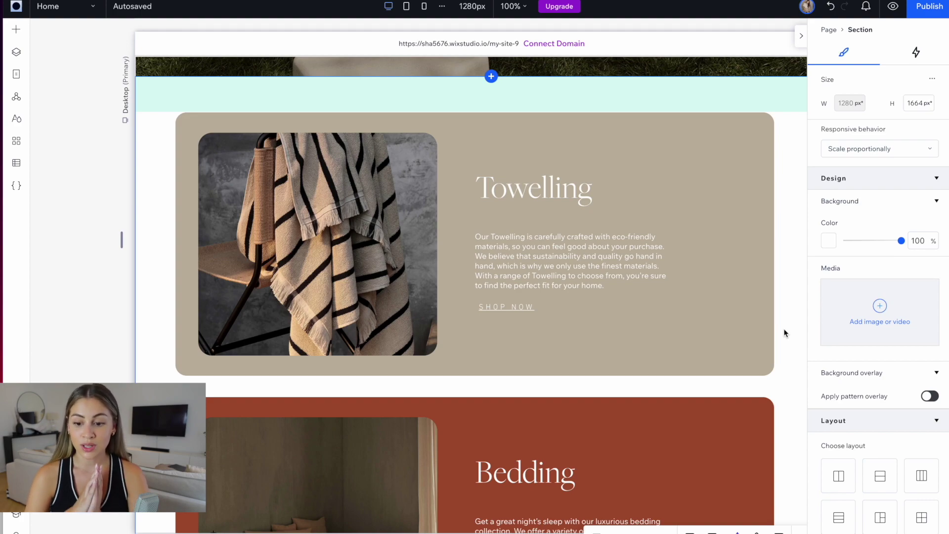
click(685, 185)
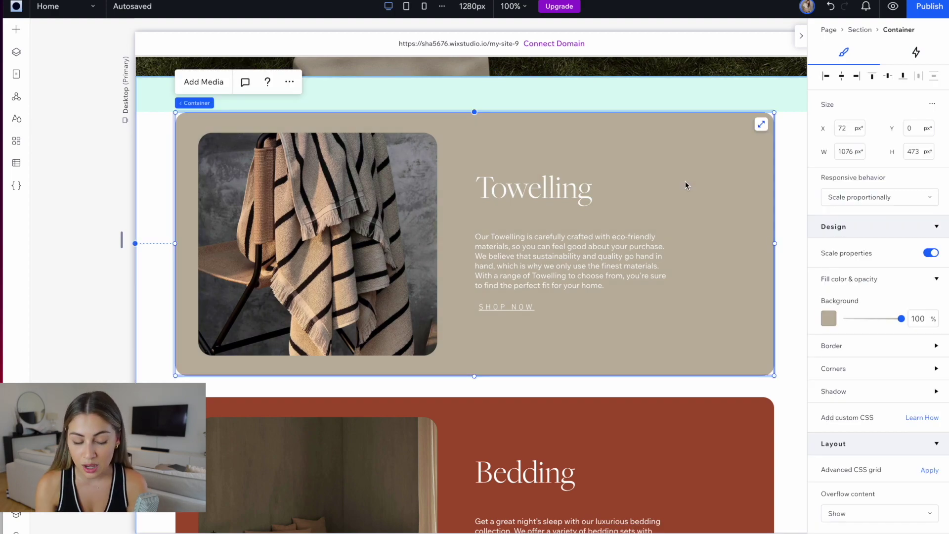
scroll(879, 304, down, 4)
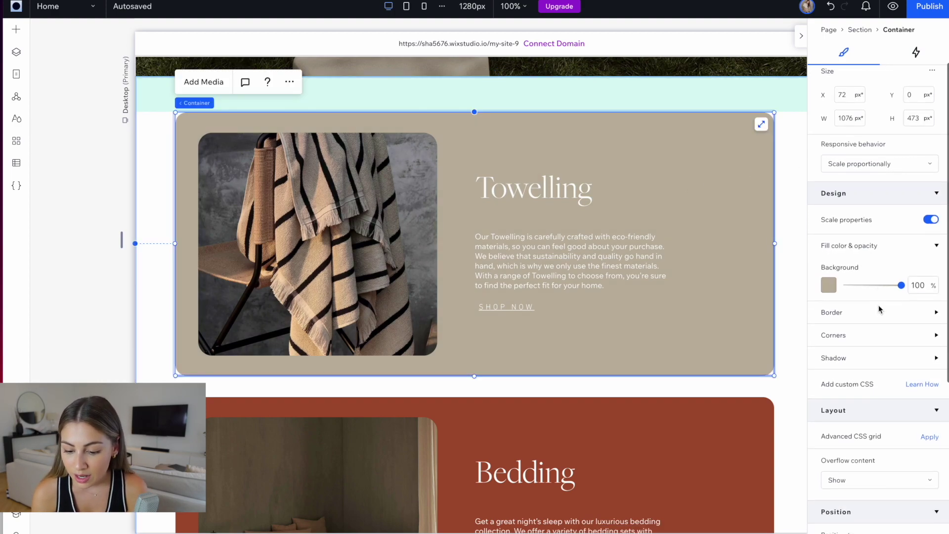
scroll(878, 305, down, 2)
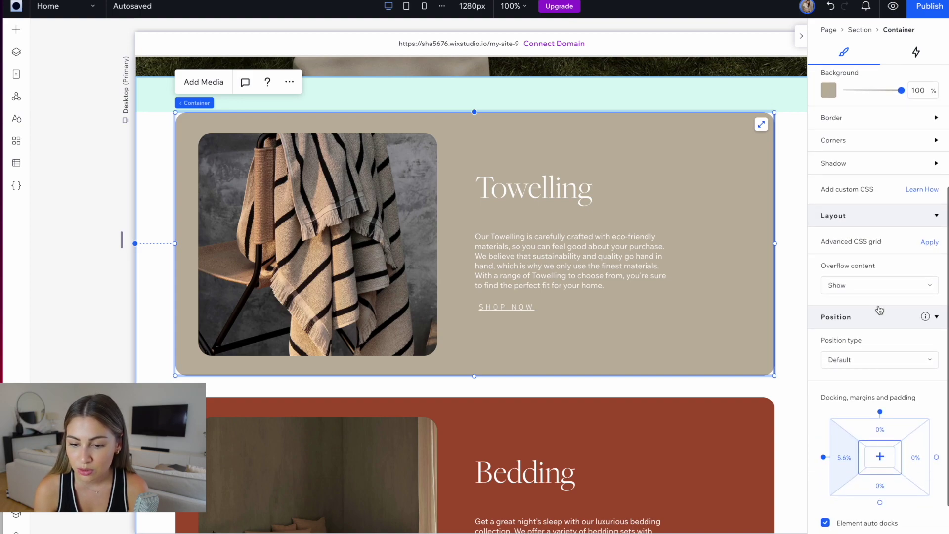
scroll(879, 306, down, 1)
scroll(860, 67, up, 4)
scroll(852, 144, down, 5)
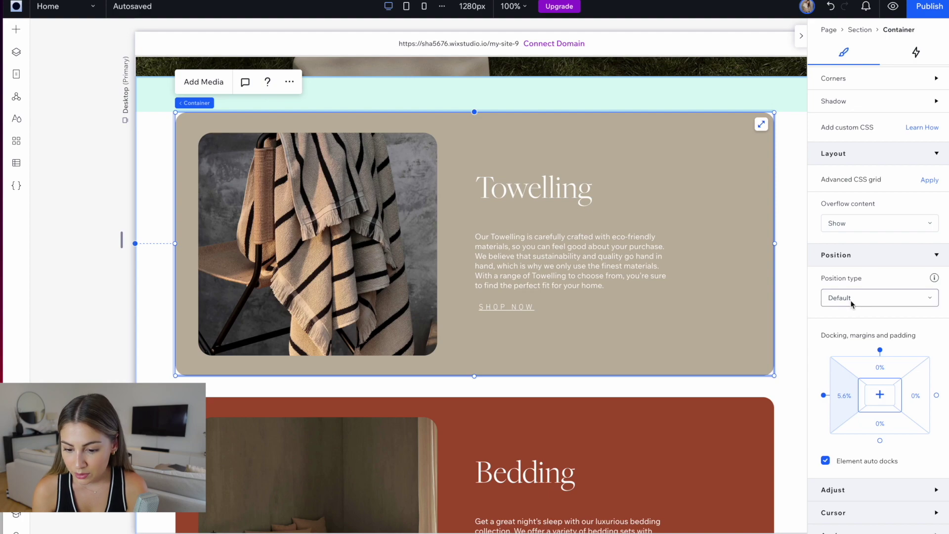
click(840, 299)
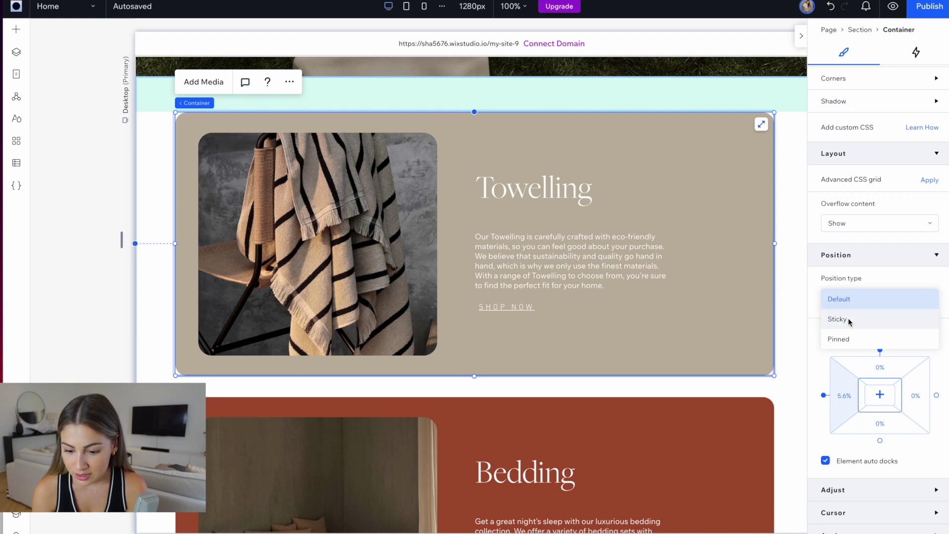
click(847, 318)
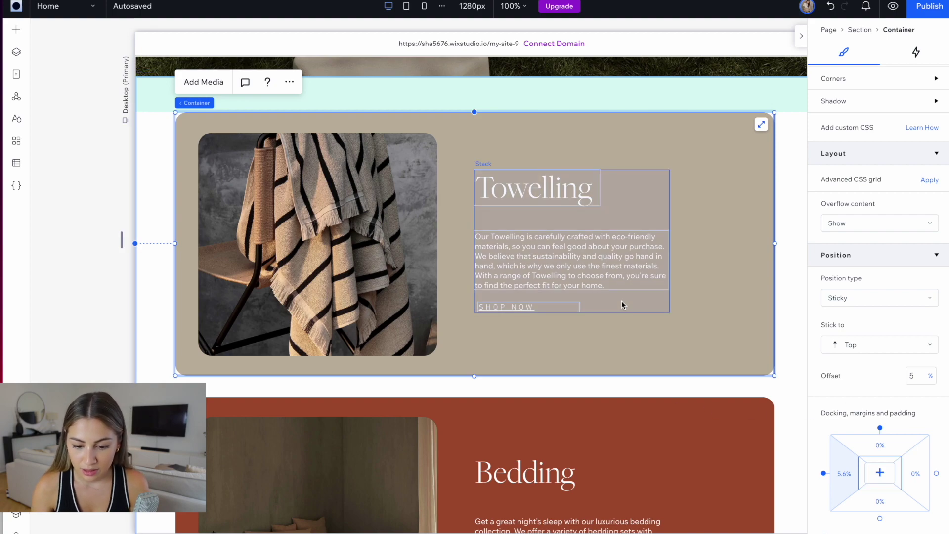
scroll(622, 300, up, 1)
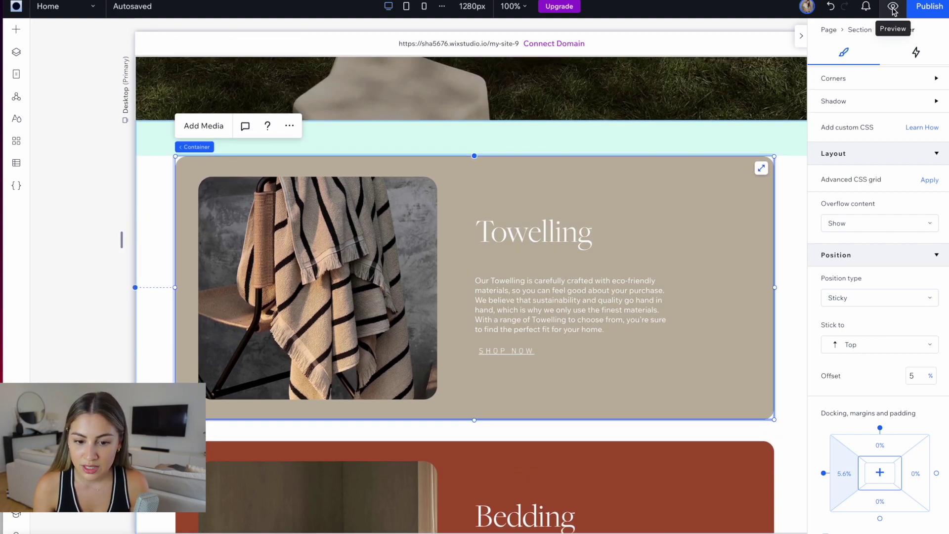
Preview the site and scroll up and down to confirm Towelling stays pinned
click(893, 9)
scroll(582, 337, down, 3)
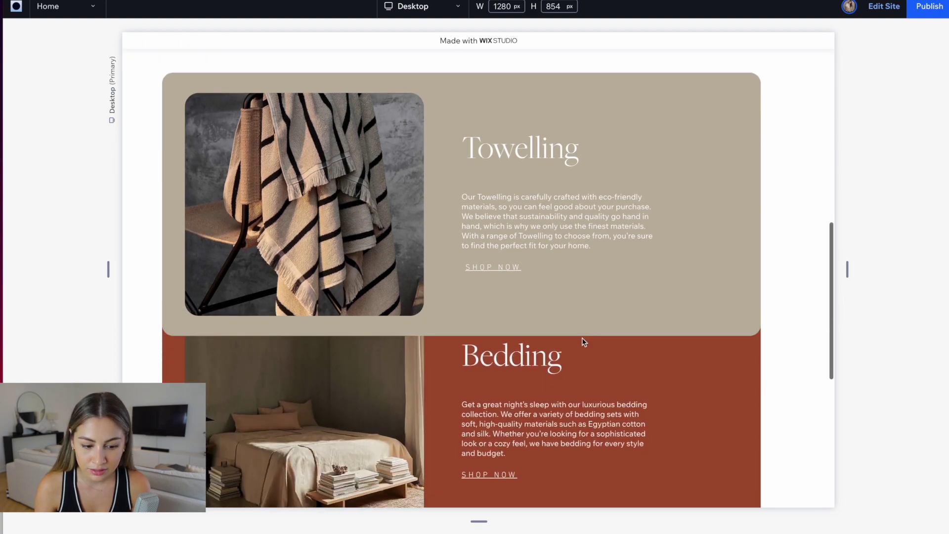
scroll(582, 342, down, 2)
scroll(582, 342, up, 5)
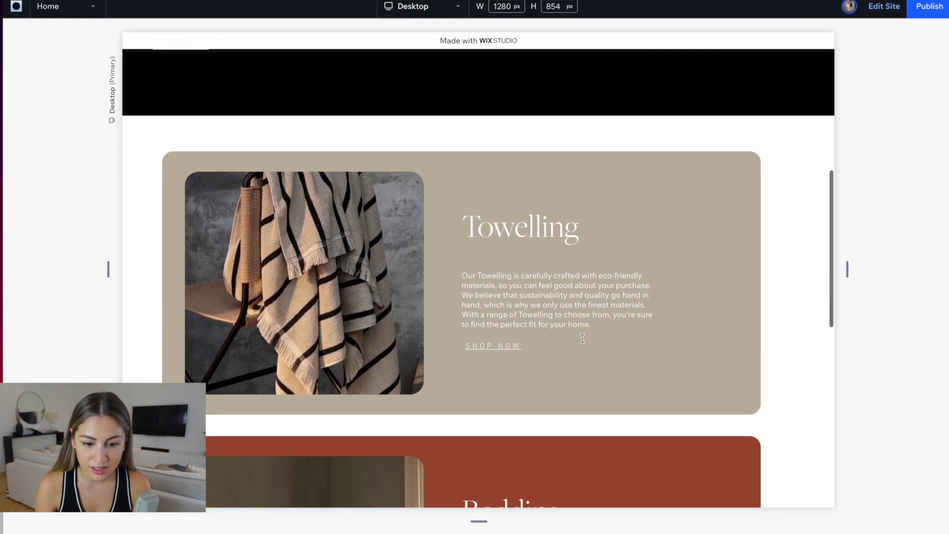
scroll(582, 338, down, 3)
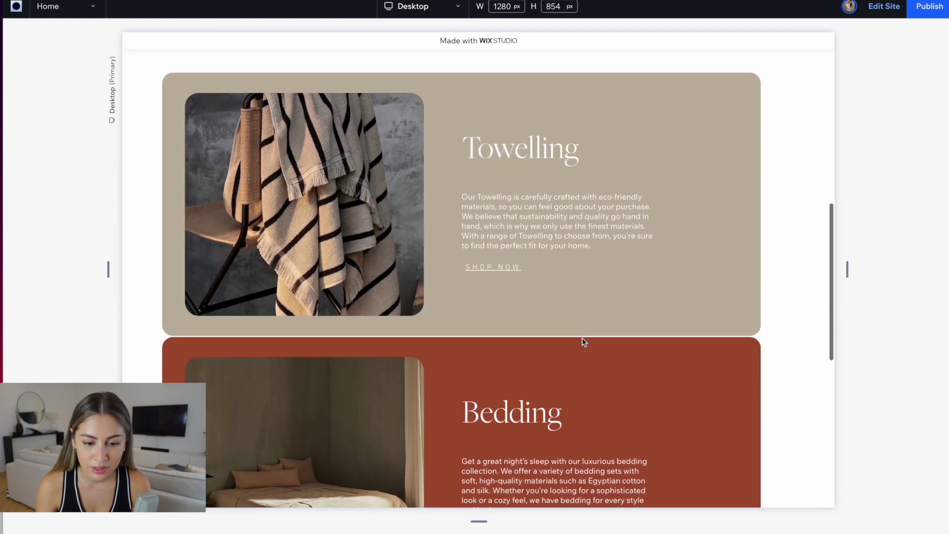
scroll(582, 337, down, 4)
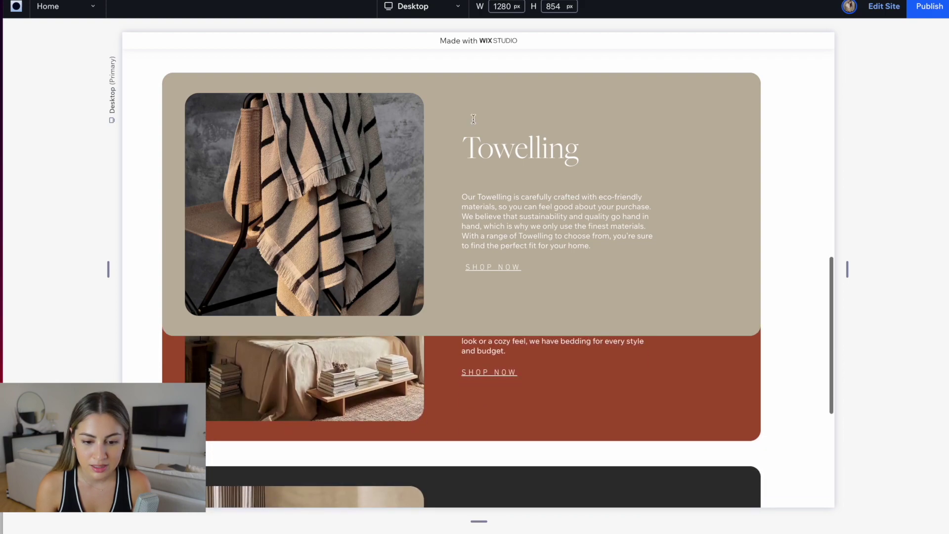
scroll(495, 108, up, 5)
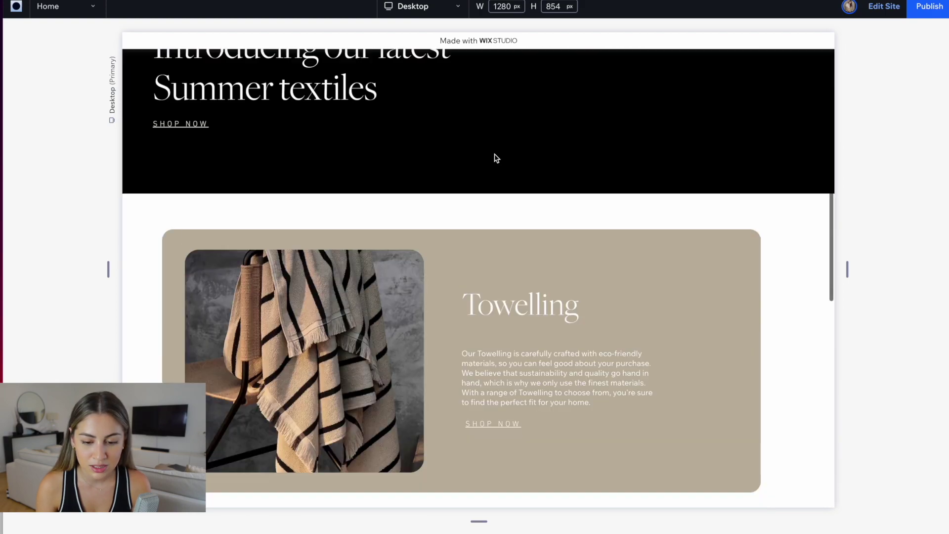
scroll(513, 430, down, 5)
scroll(718, 175, up, 6)
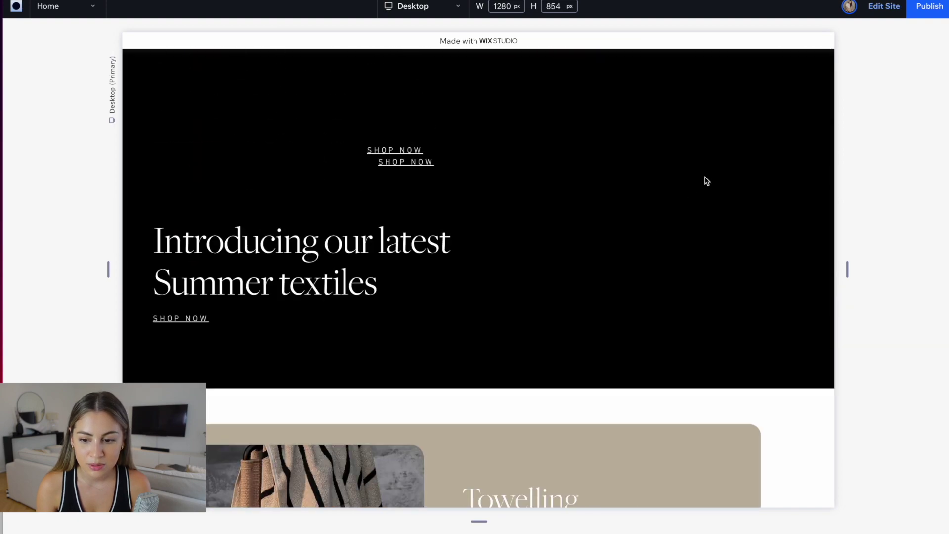
scroll(718, 175, down, 7)
scroll(717, 175, up, 2)
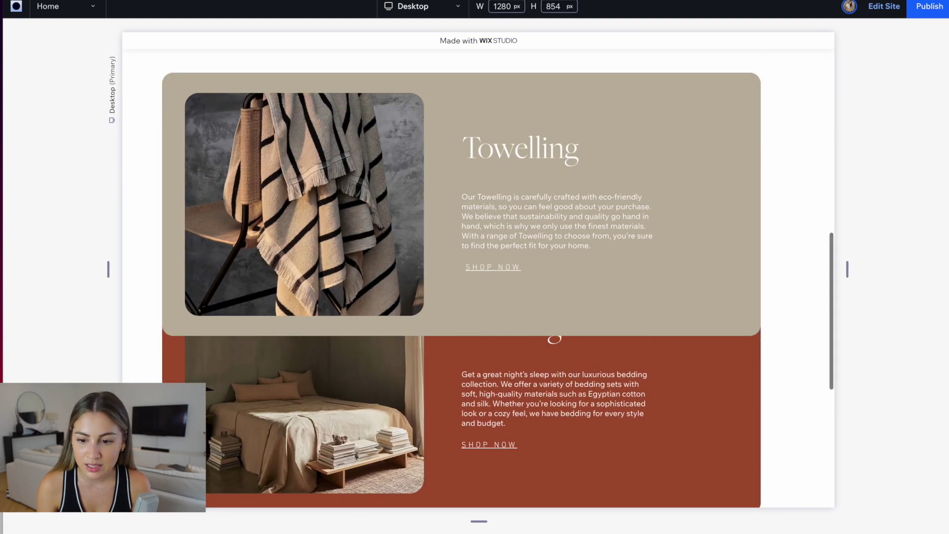
Return to the editor and make the Bedding card sticky with a 10% offset
click(884, 5)
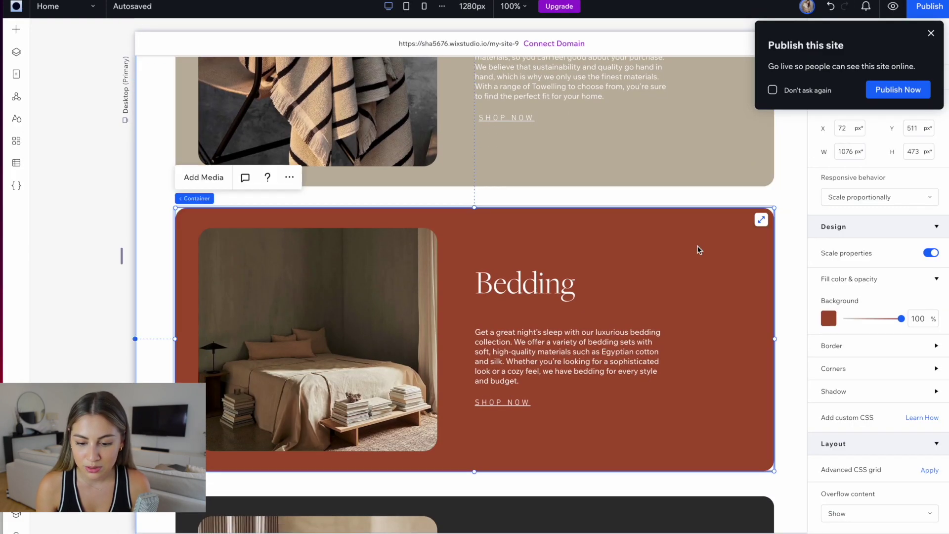
scroll(852, 328, down, 5)
click(852, 343)
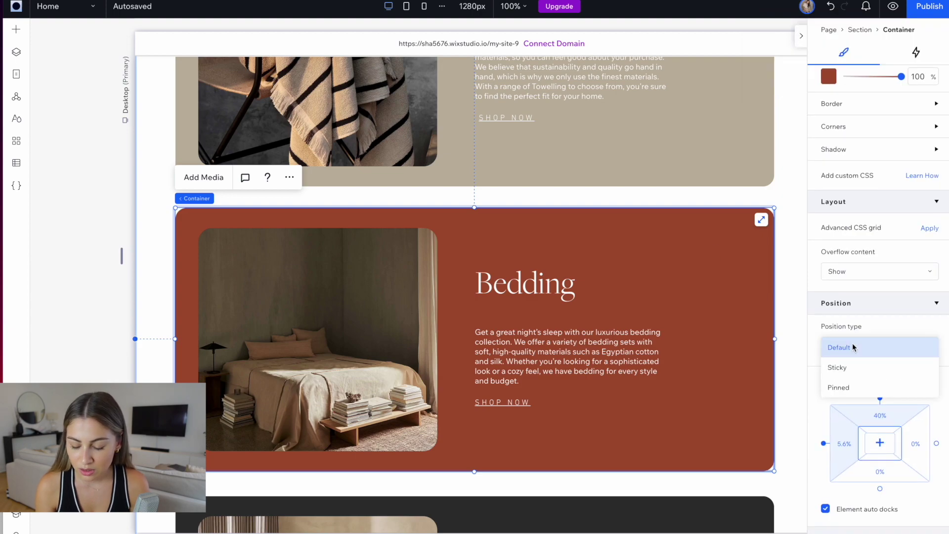
click(852, 370)
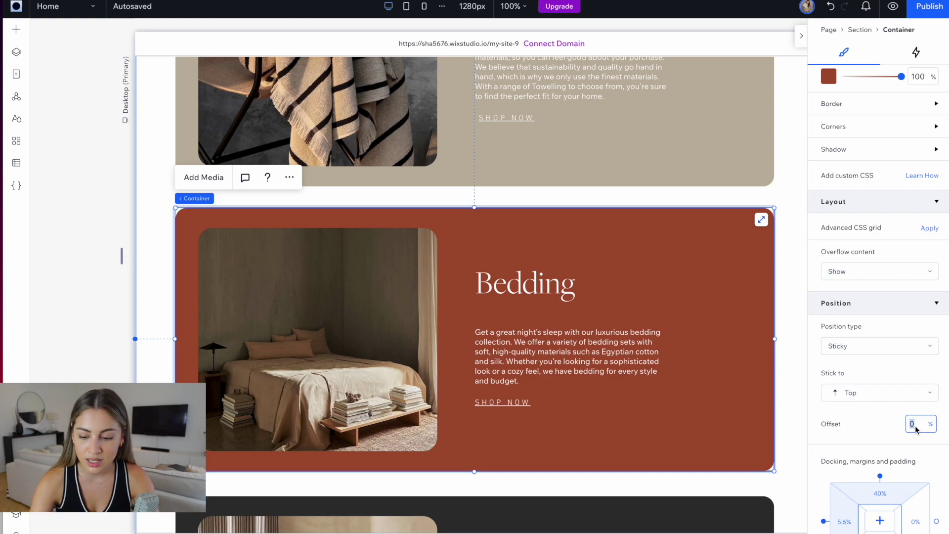
Make the Decor card sticky with its offset set to 15%
scroll(707, 460, down, 5)
click(708, 459)
click(918, 394)
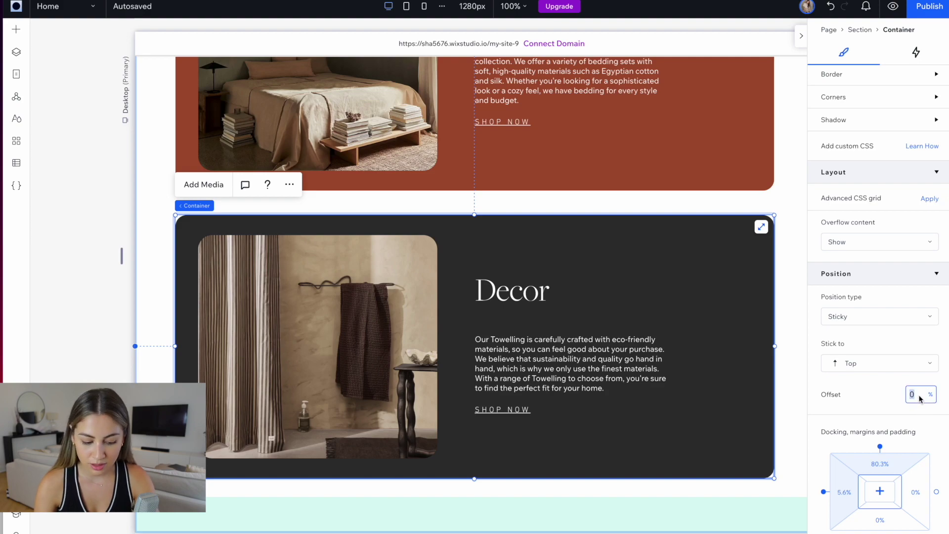
text(15)
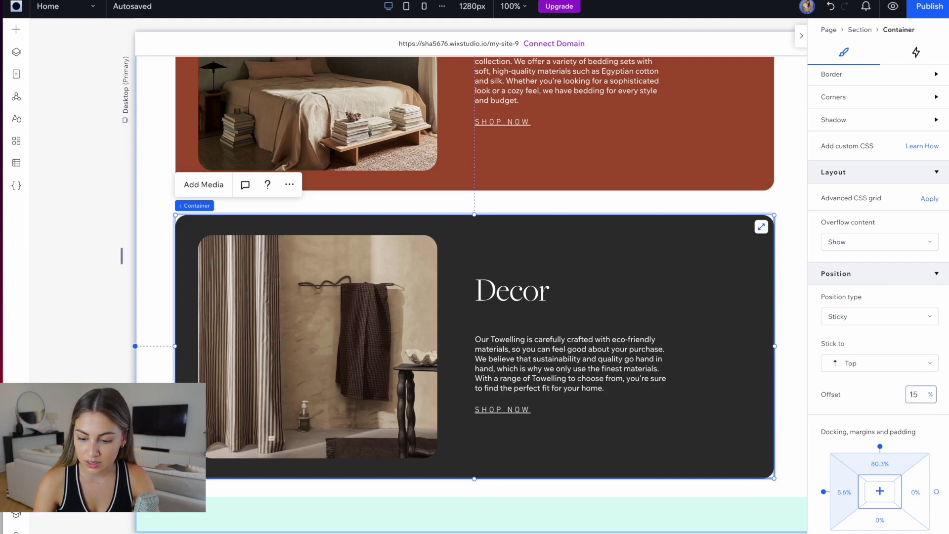
Preview the page and scroll to check the three cards stack
click(894, 7)
scroll(685, 179, up, 6)
scroll(576, 263, down, 2)
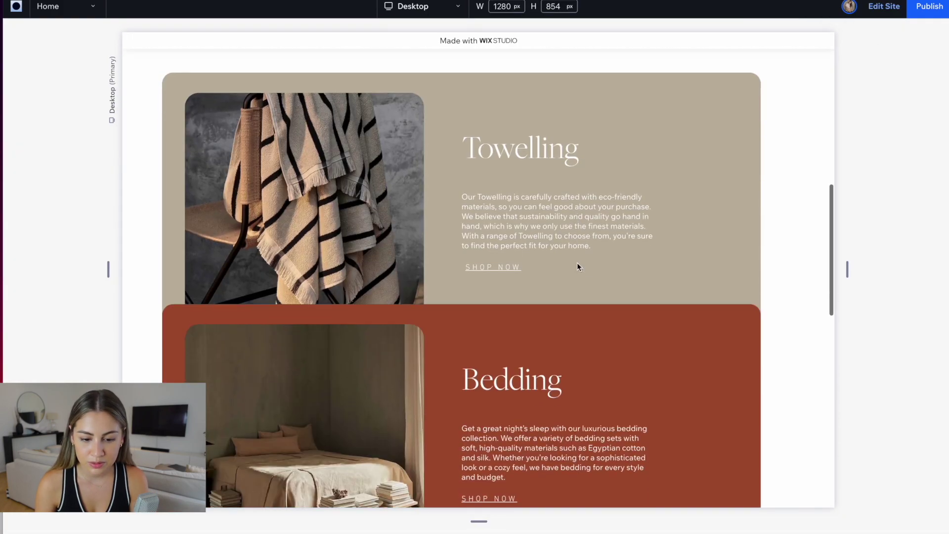
scroll(577, 263, down, 8)
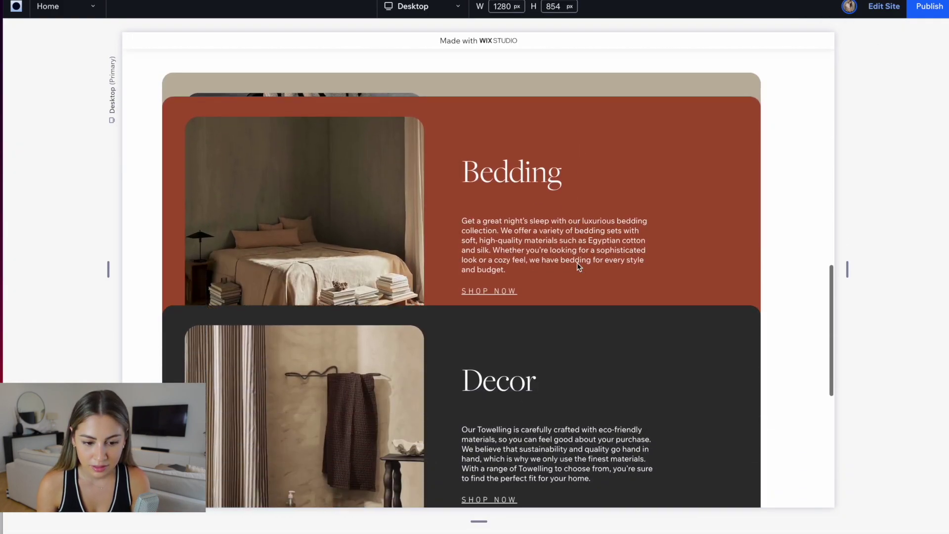
scroll(577, 263, down, 2)
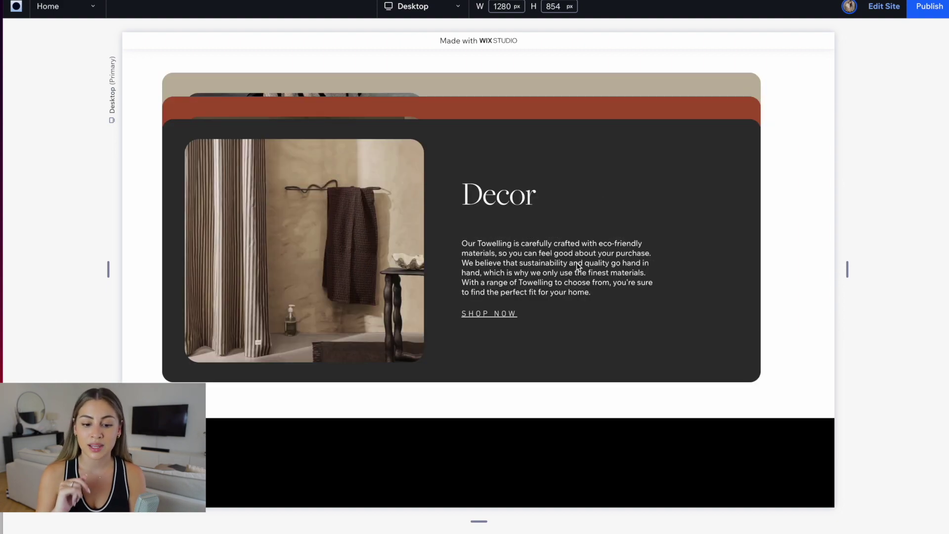
scroll(385, 329, up, 8)
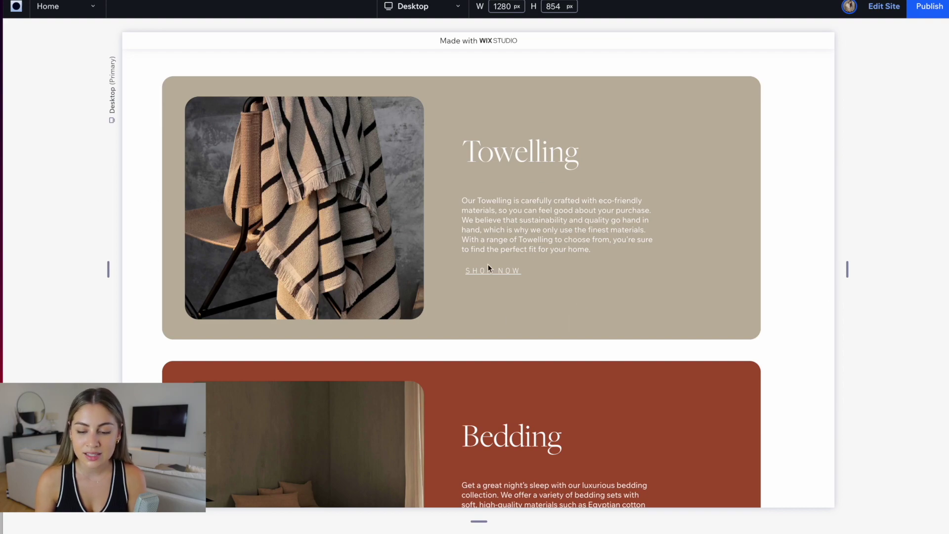
Back in the editor, give the Towelling image a Reveal entrance animation
click(883, 7)
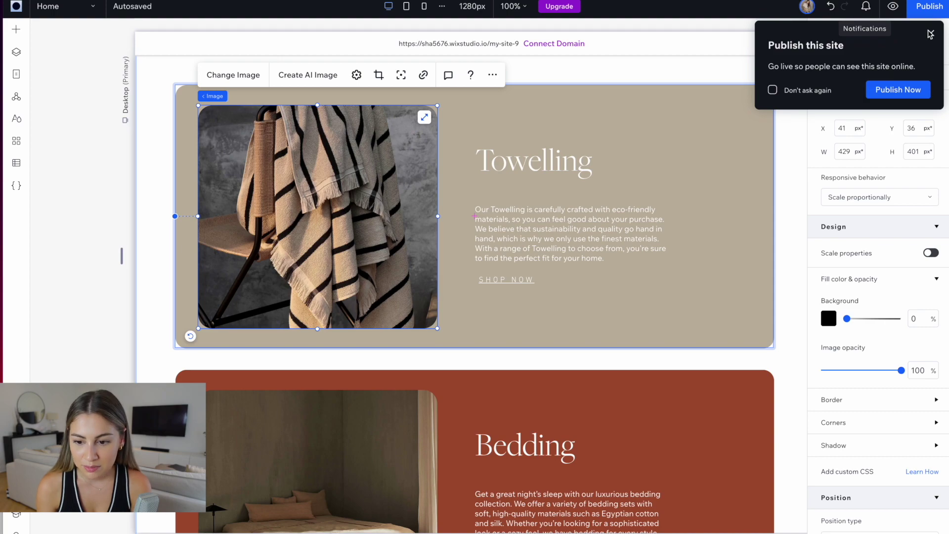
click(929, 33)
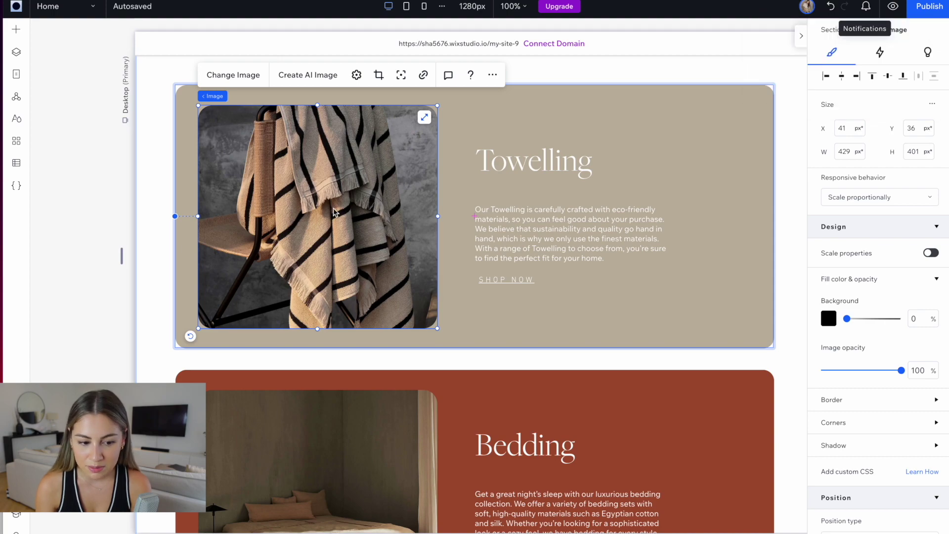
click(880, 53)
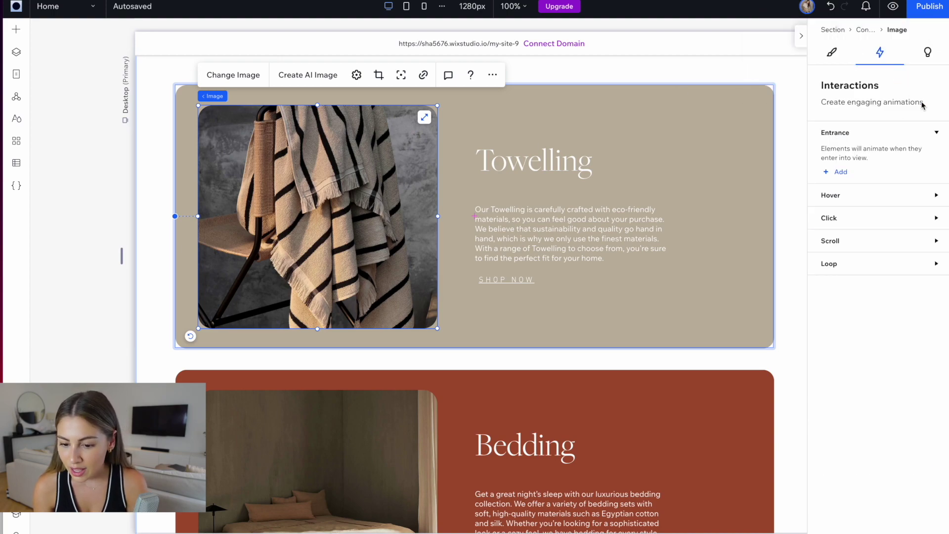
click(843, 171)
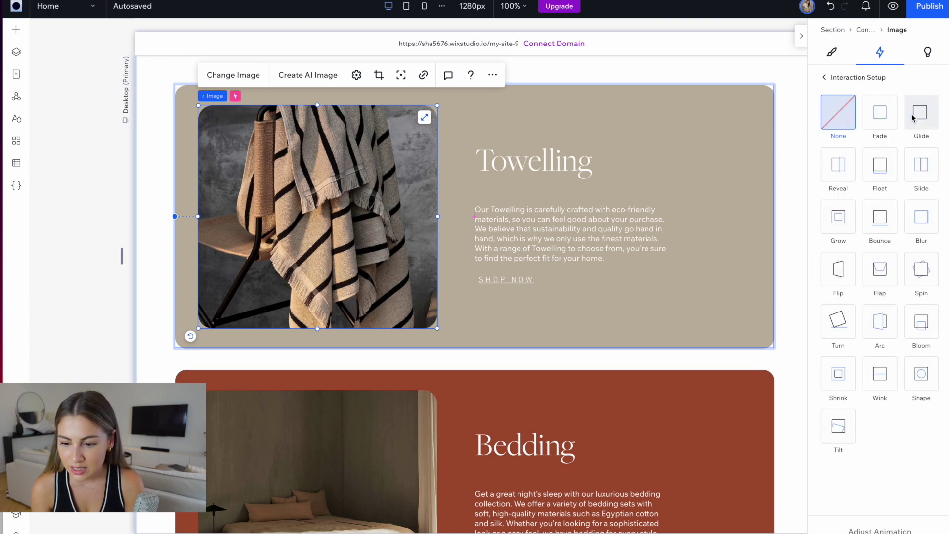
click(838, 166)
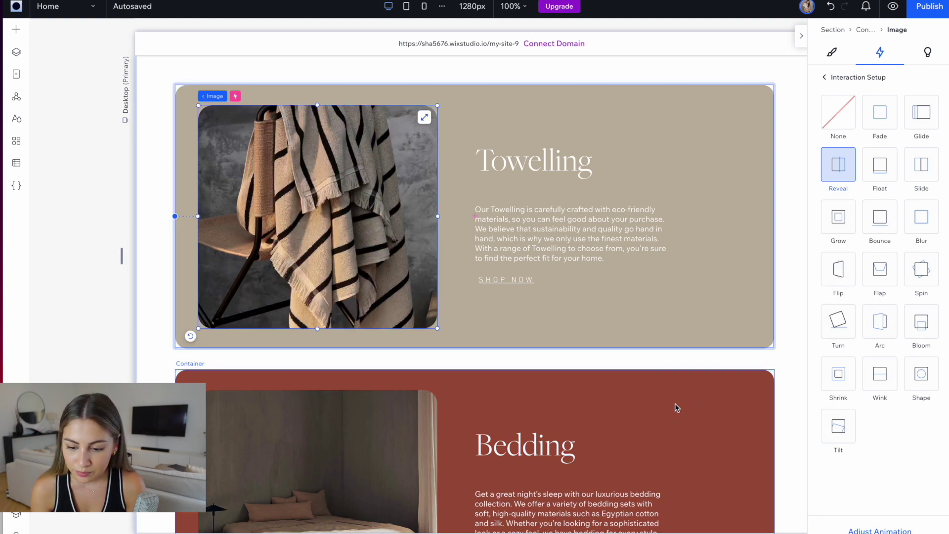
Apply the same Reveal entrance animation to the Bedding and Decor images
scroll(674, 407, down, 3)
click(313, 382)
click(324, 358)
click(839, 171)
click(838, 165)
scroll(550, 348, down, 5)
click(420, 308)
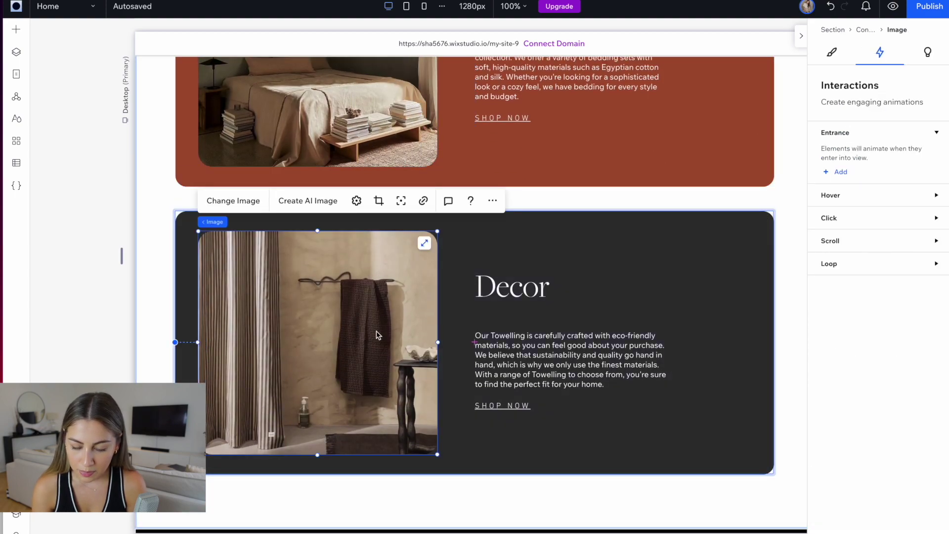
click(841, 171)
click(838, 165)
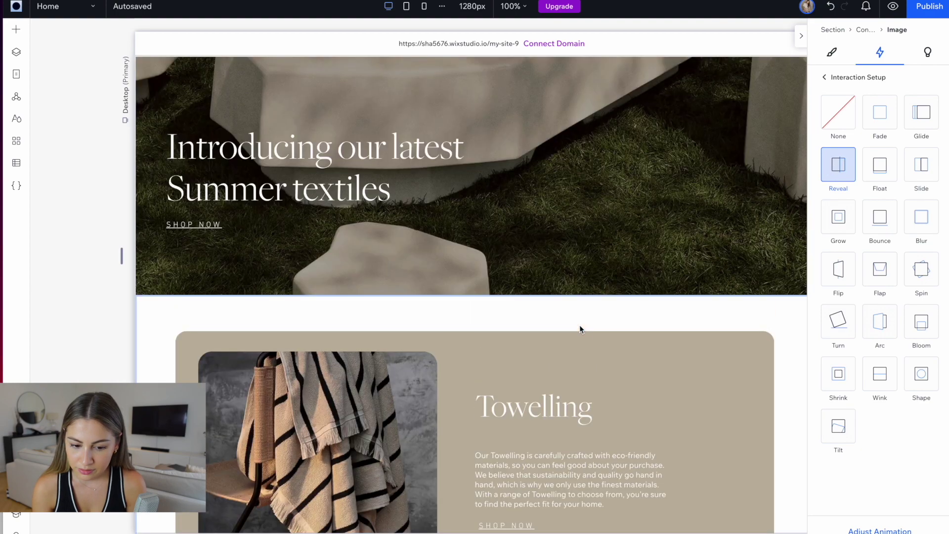
click(893, 6)
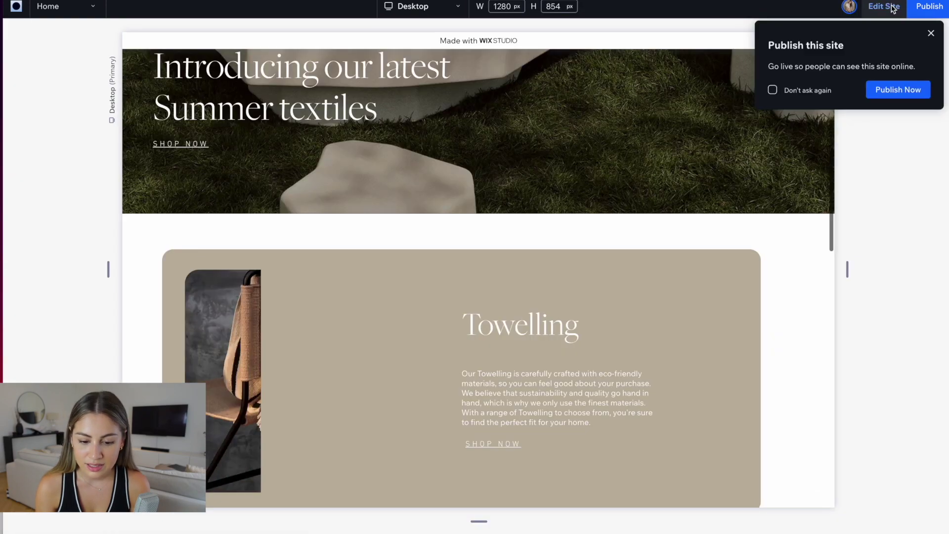
scroll(561, 351, down, 6)
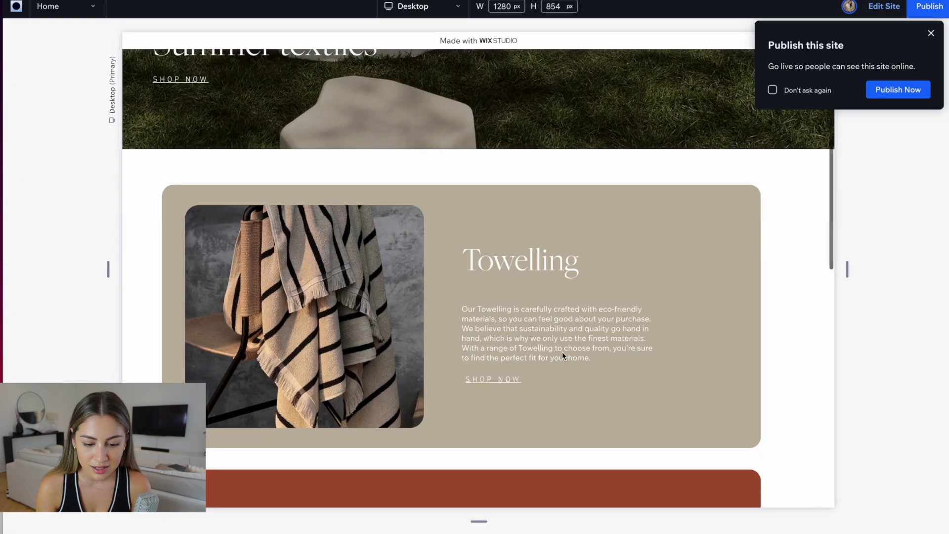
scroll(562, 351, down, 5)
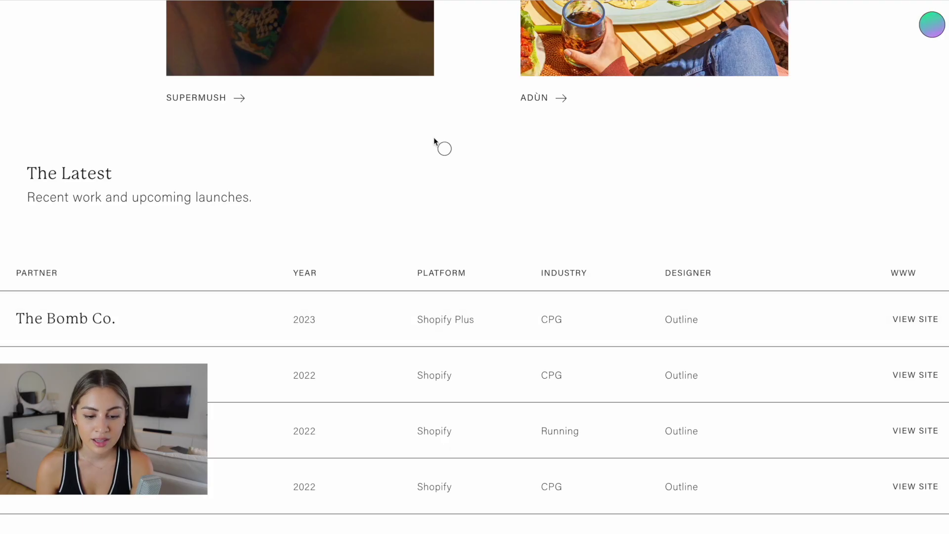
scroll(434, 141, down, 3)
scroll(434, 141, up, 1)
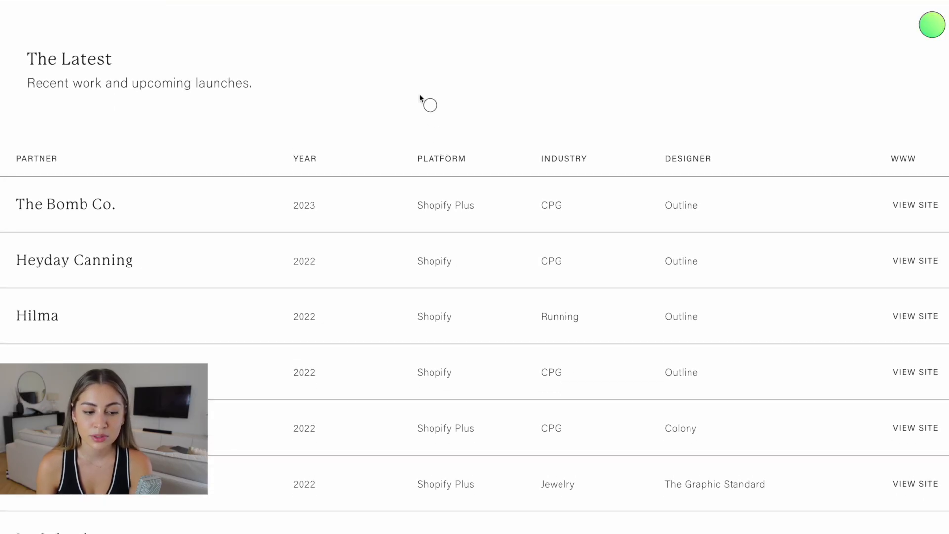
scroll(419, 94, down, 1)
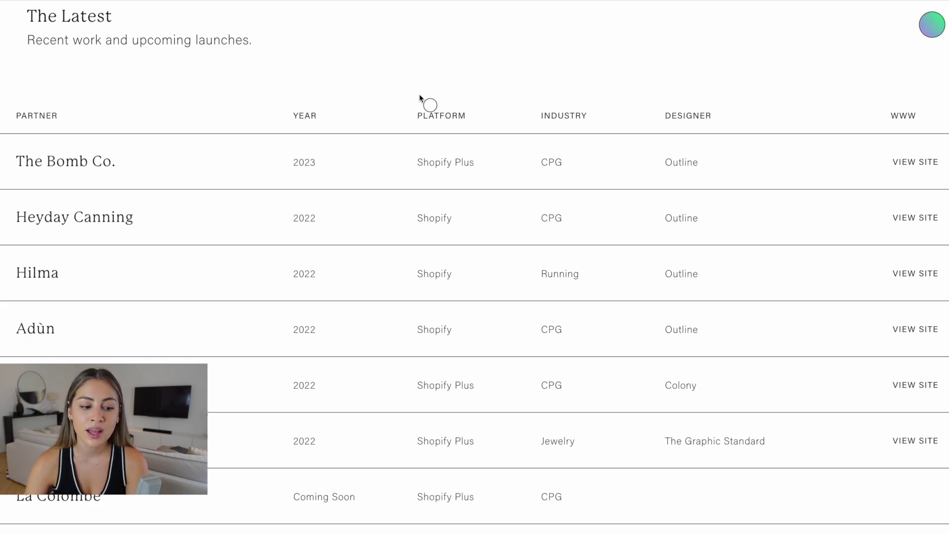
scroll(789, 90, down, 1)
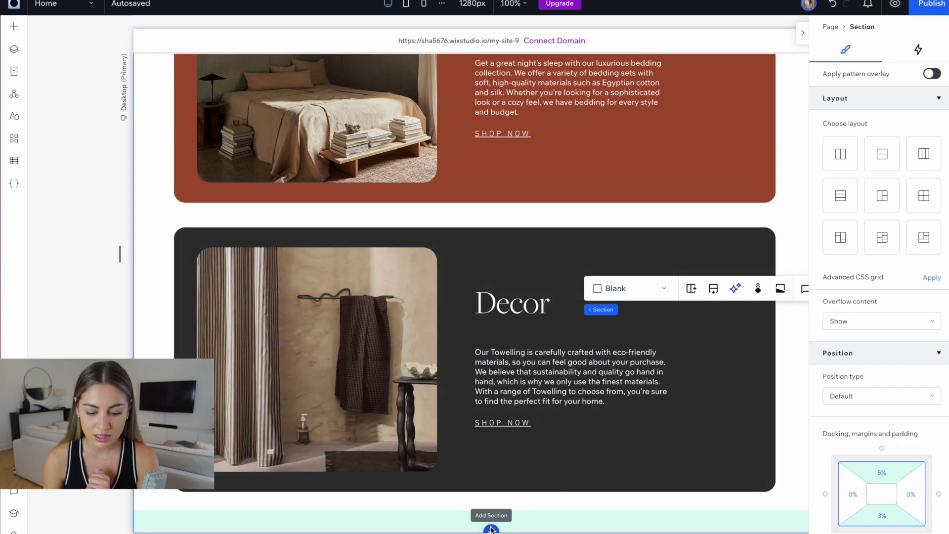
Add a new section below Decor with a beige background
click(490, 530)
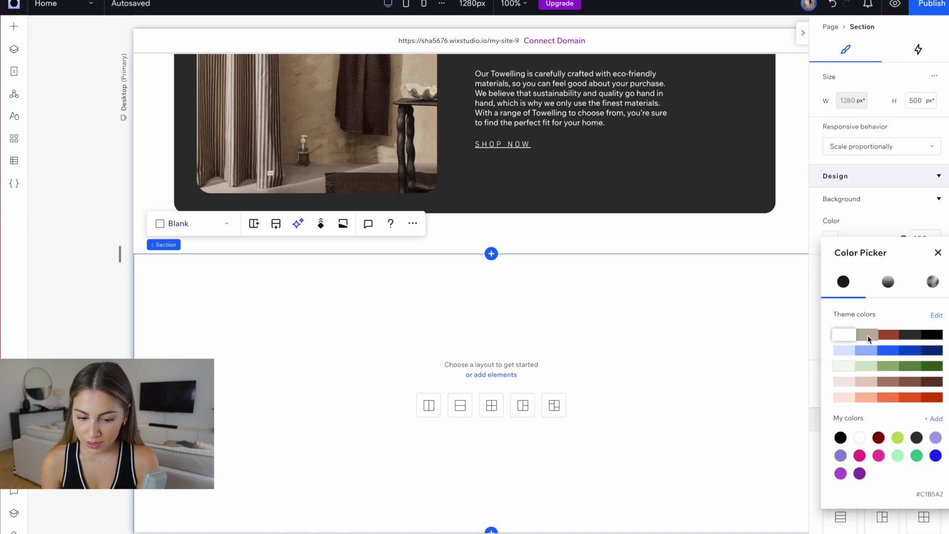
click(867, 335)
click(325, 342)
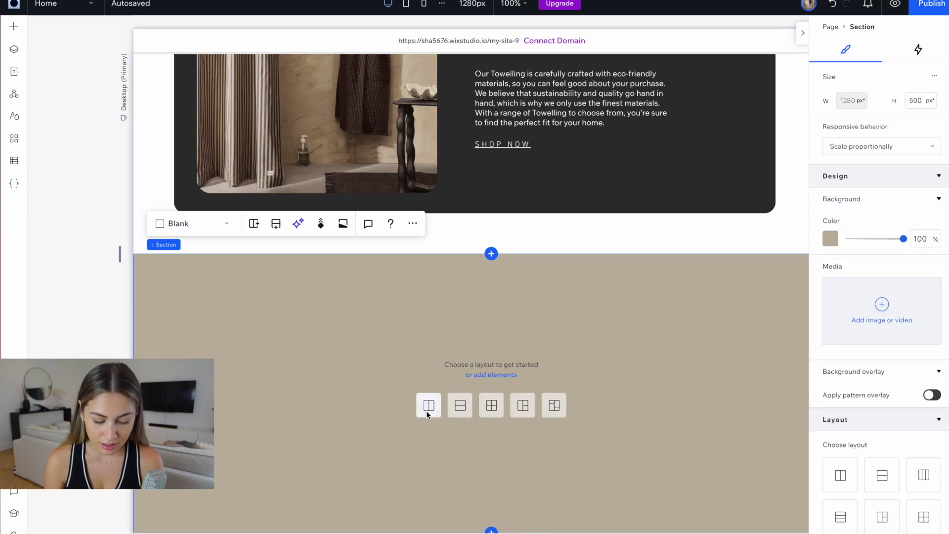
Drop a Heading 1 into the beige section and change its text to 'Towelling'
click(15, 26)
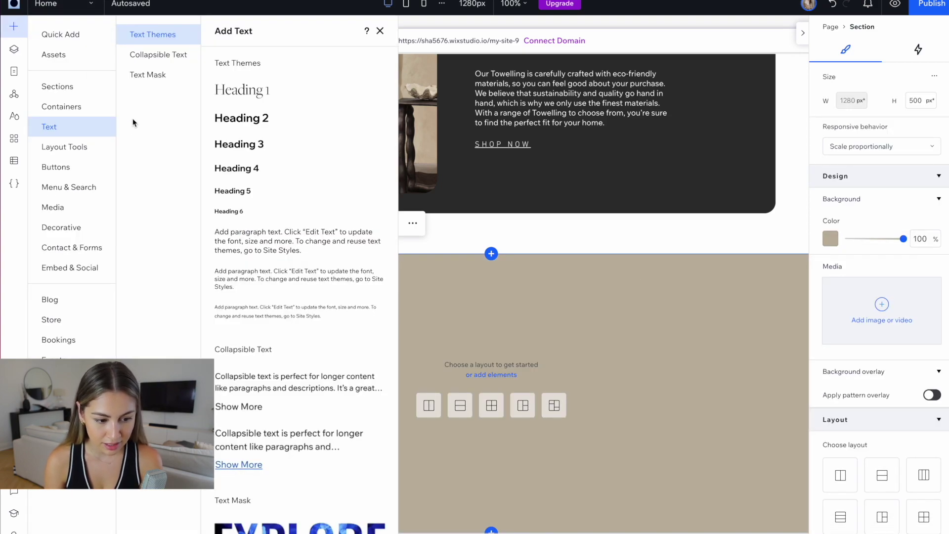
drag(242, 89, 493, 339)
scroll(815, 218, down, 3)
click(851, 419)
text(T)
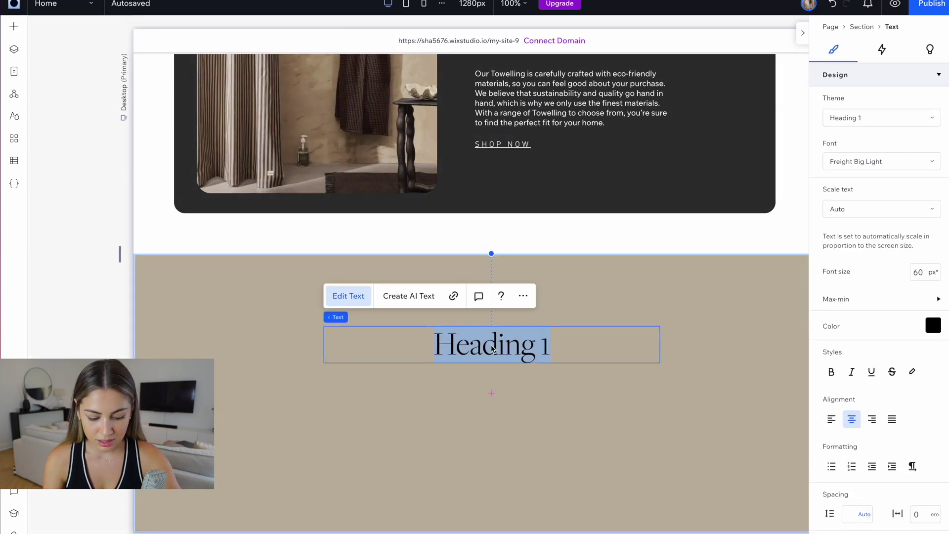
text(owelling)
key(Escape)
Duplicate it into 'Bedding' and 'Decor' headings, stacked and centred below Towelling
key(ctrl+d)
double_click(476, 398)
text(Bedding)
key(ctrl+d)
drag(517, 343, 506, 454)
double_click(507, 453)
text(Decor)
key(Escape)
click(474, 344)
shift+click(524, 415)
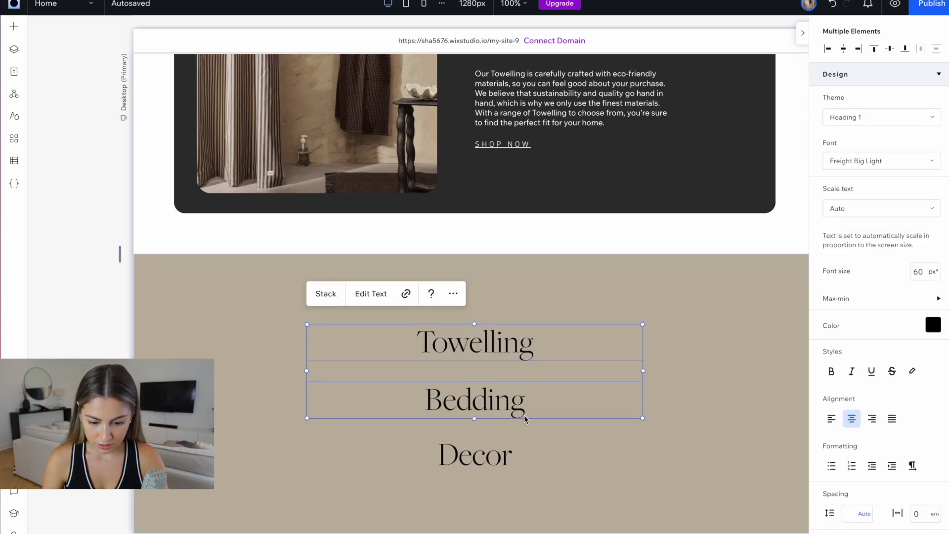
shift+click(509, 461)
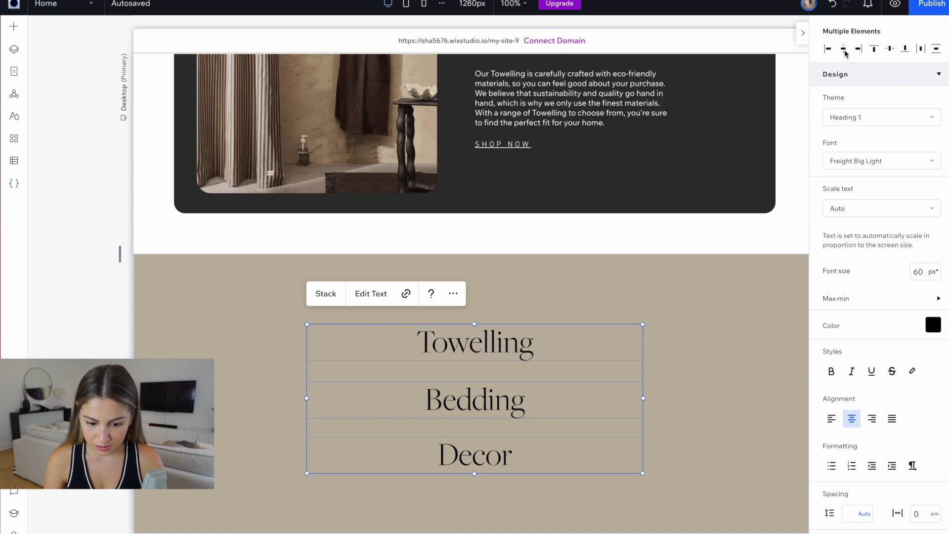
click(699, 382)
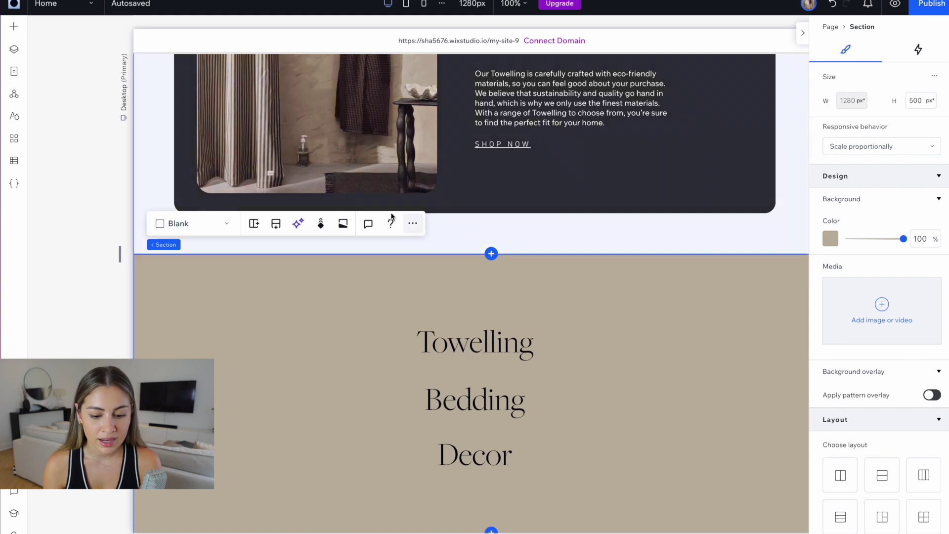
Add the striped towel photo, shrink it to about 145x163 and place it over Towelling
click(19, 27)
click(74, 207)
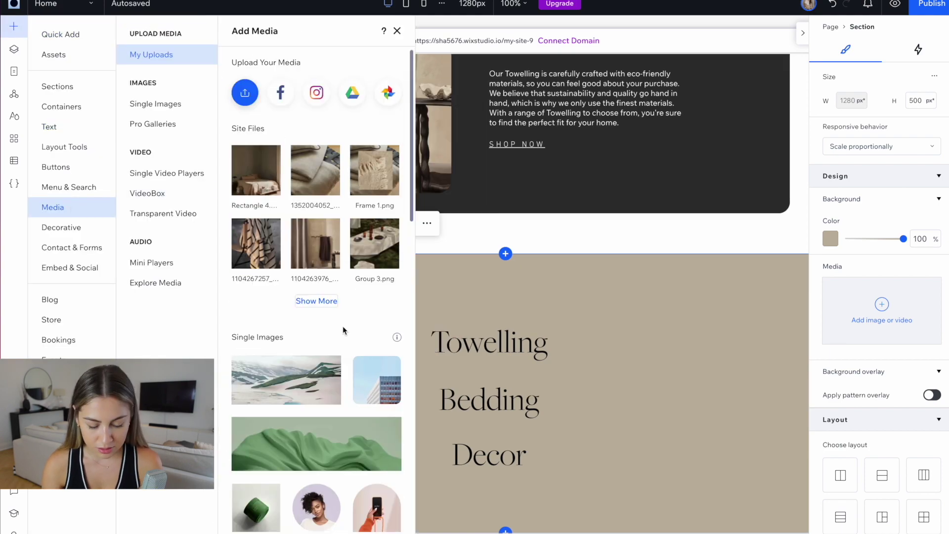
drag(256, 243, 655, 406)
drag(802, 238, 639, 425)
drag(596, 465, 662, 345)
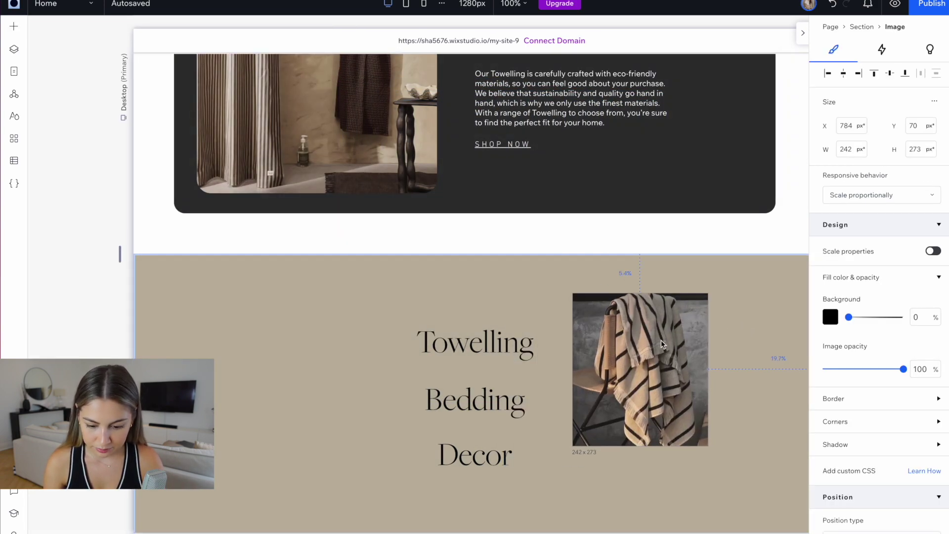
drag(710, 295, 667, 370)
drag(625, 411, 565, 347)
Send the towel photo behind the headings
right_click(556, 354)
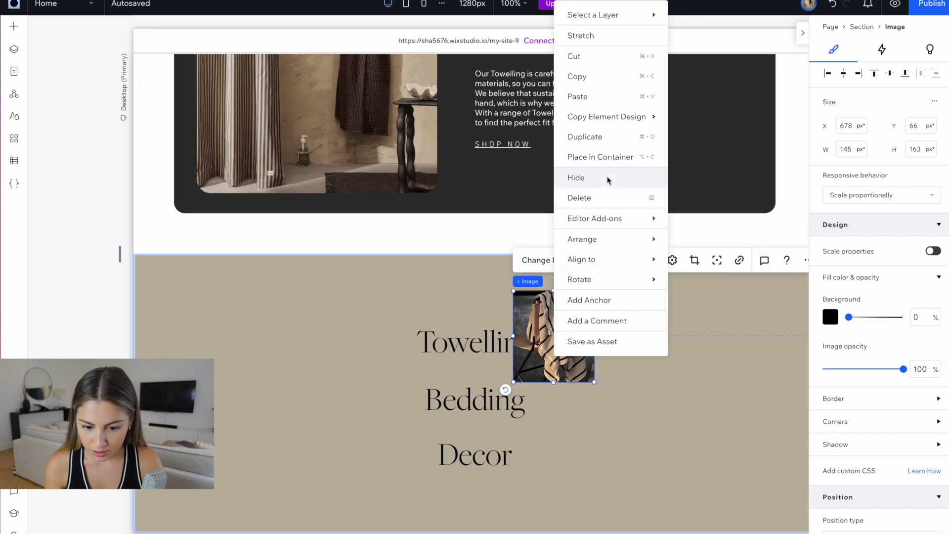
mouse_move(612, 239)
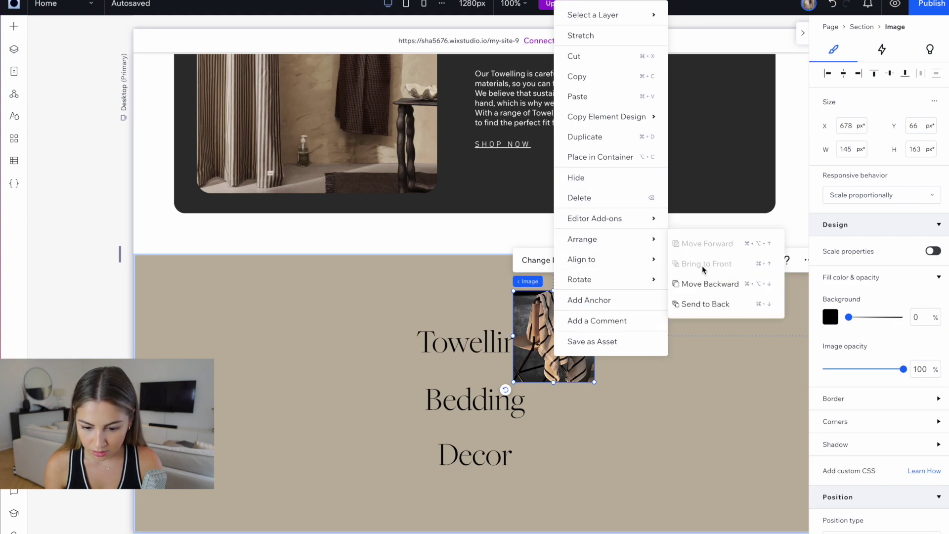
click(705, 303)
click(582, 388)
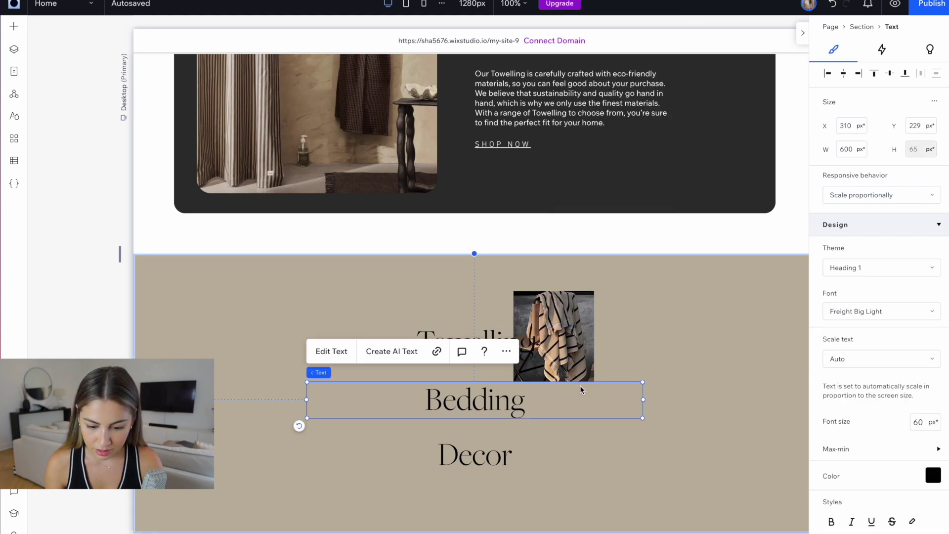
click(576, 329)
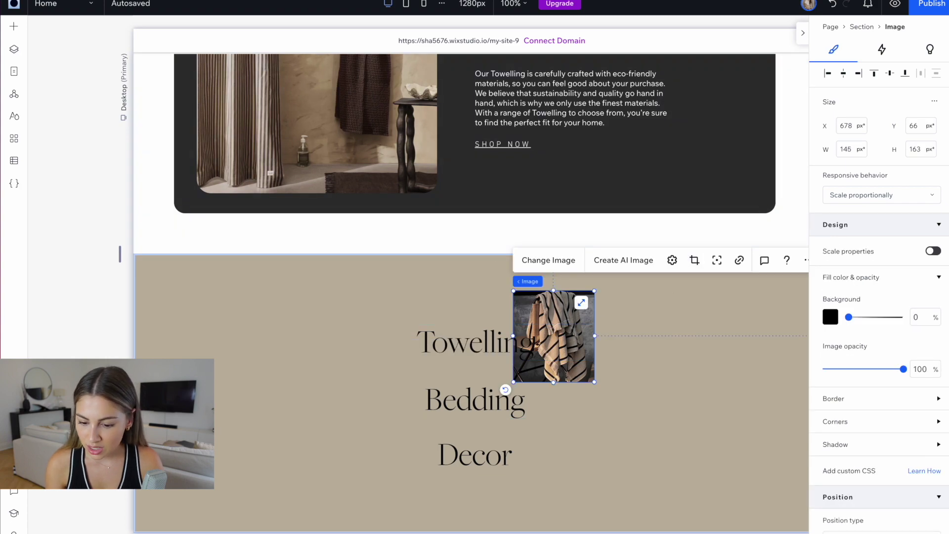
Round the towel photo's top-right corner to 30 px
click(938, 421)
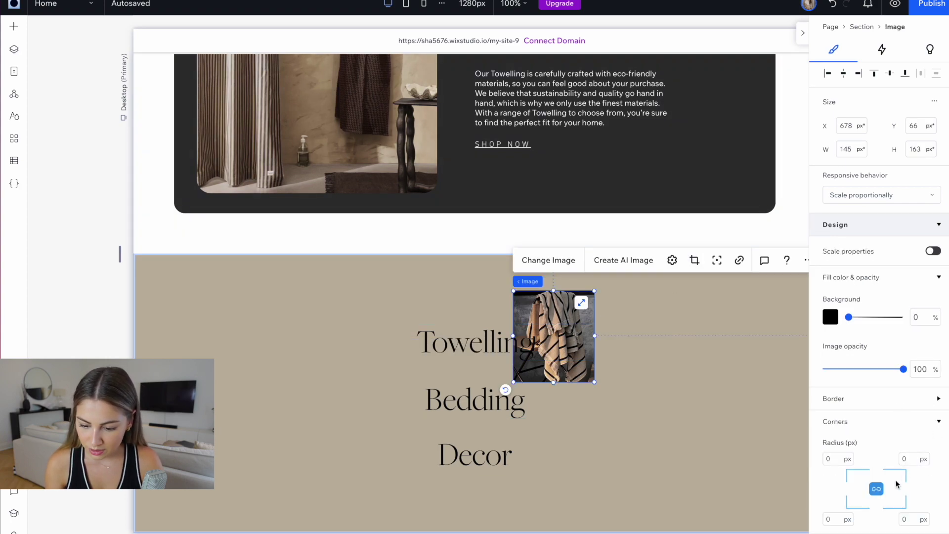
click(909, 461)
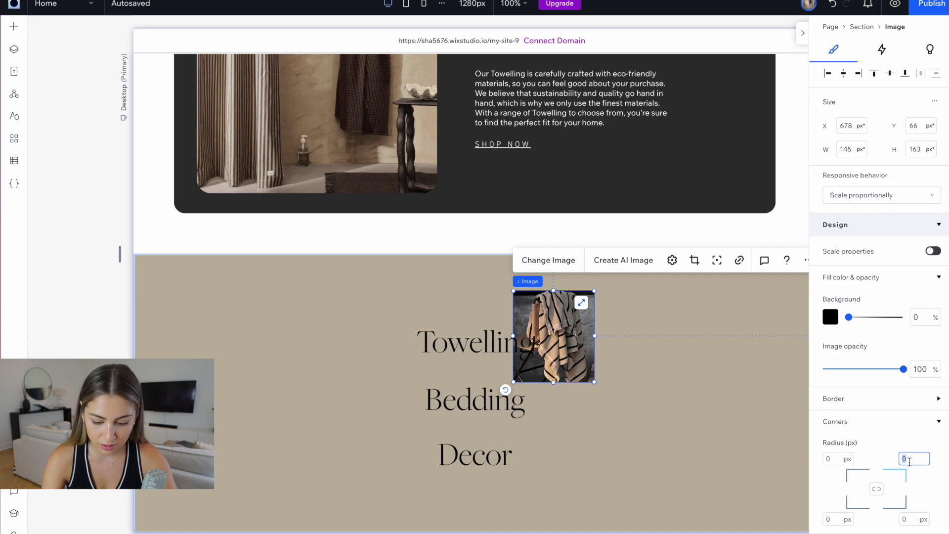
text(30)
key(BackSpace)
key(BackSpace)
text(200)
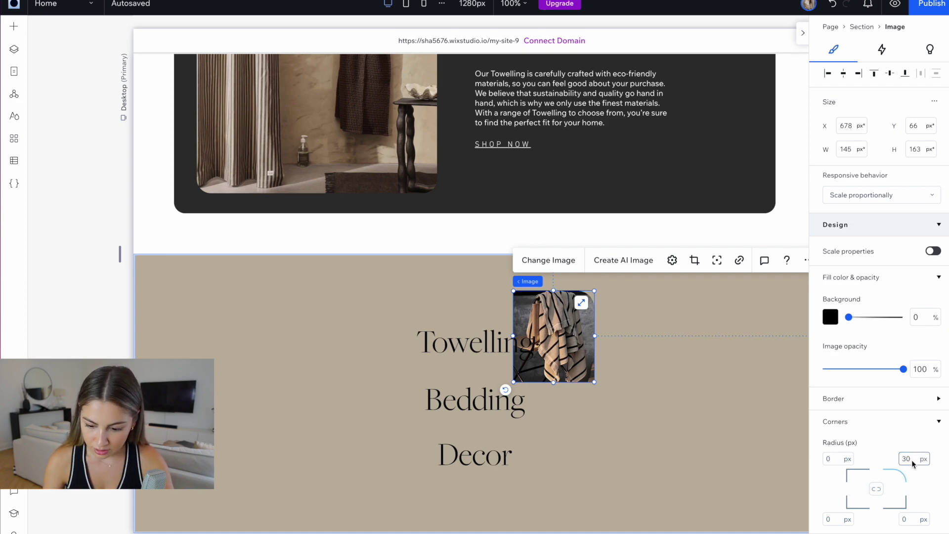
key(Return)
click(690, 421)
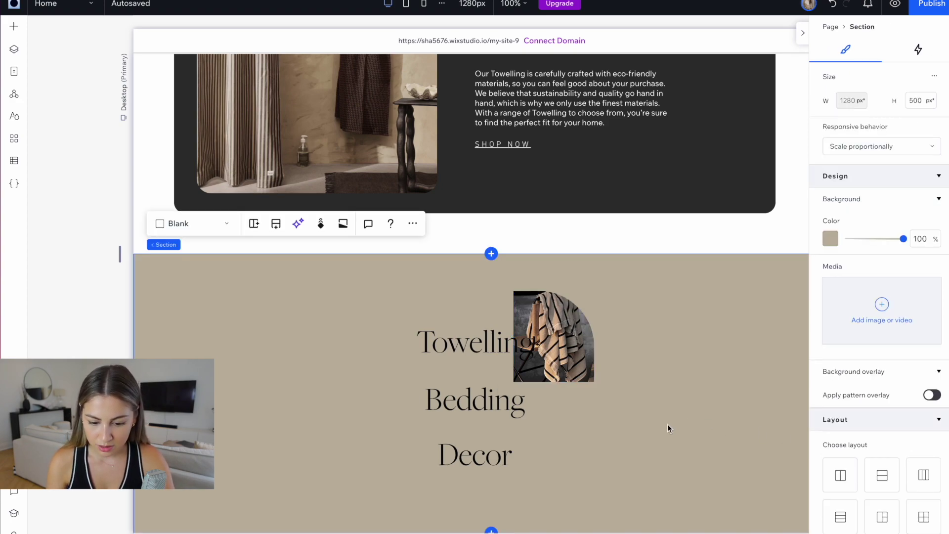
Add the bedroom image from Site Files and shrink it beside the Bedding heading
click(577, 367)
click(14, 27)
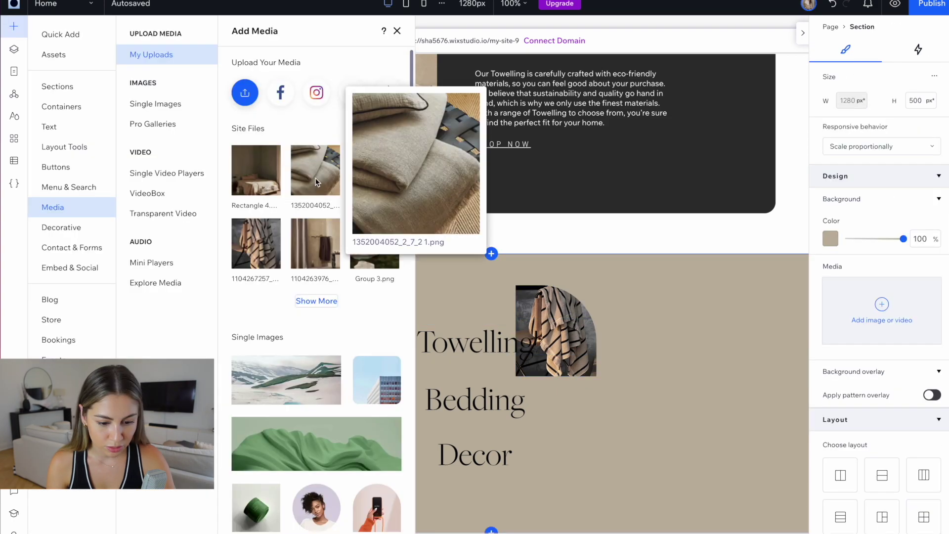
drag(256, 170, 347, 399)
drag(310, 341, 408, 394)
click(501, 461)
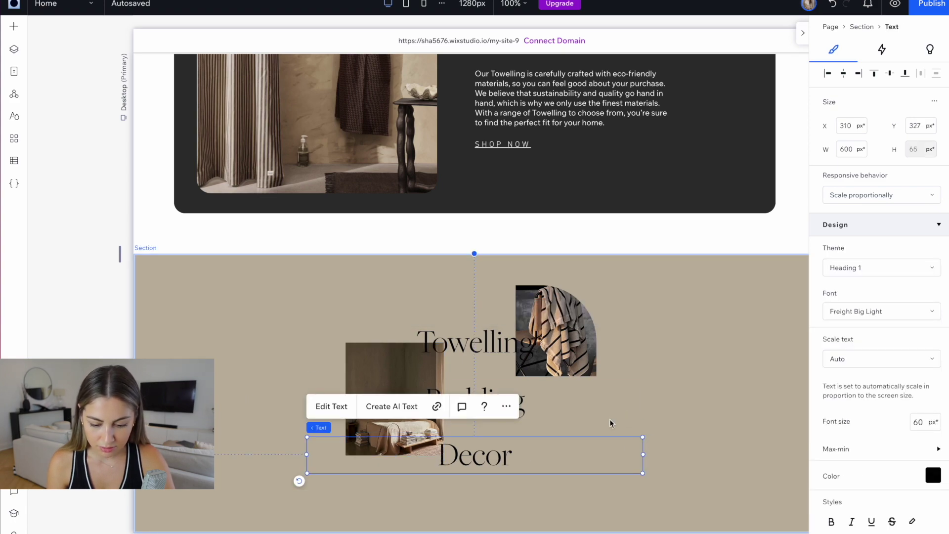
click(374, 365)
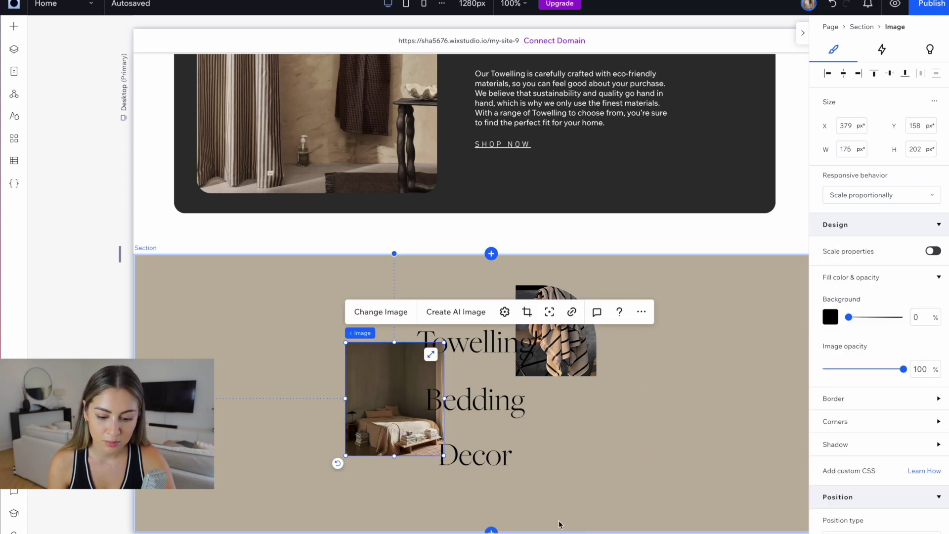
Add the curtain image, make it circular with 300 px radius and send it behind Decor
click(13, 26)
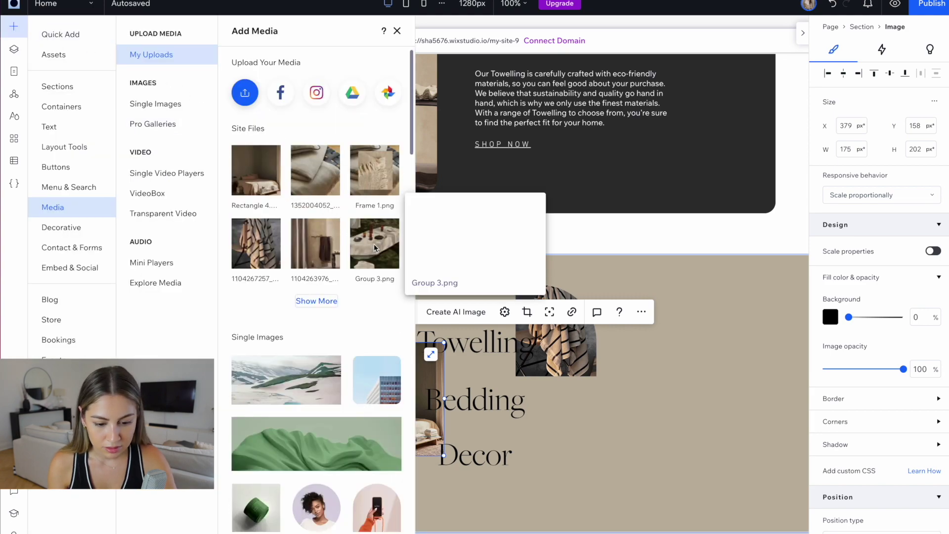
click(326, 247)
drag(326, 247, 611, 462)
drag(571, 340, 534, 422)
click(840, 421)
click(914, 435)
text(300)
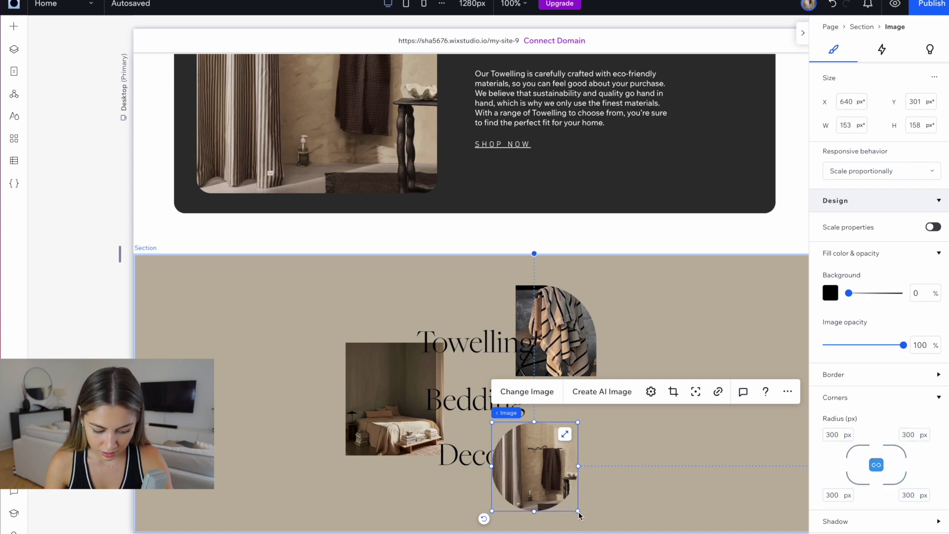
drag(577, 511, 591, 514)
right_click(543, 464)
click(686, 416)
click(686, 415)
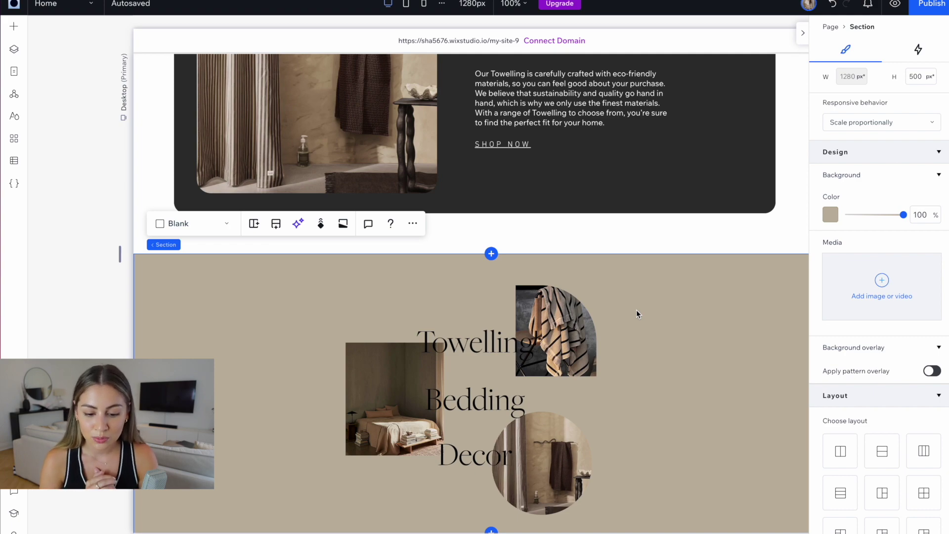
Give the Towelling heading a Hover interaction targeting the towel image with the Fade preset
click(487, 351)
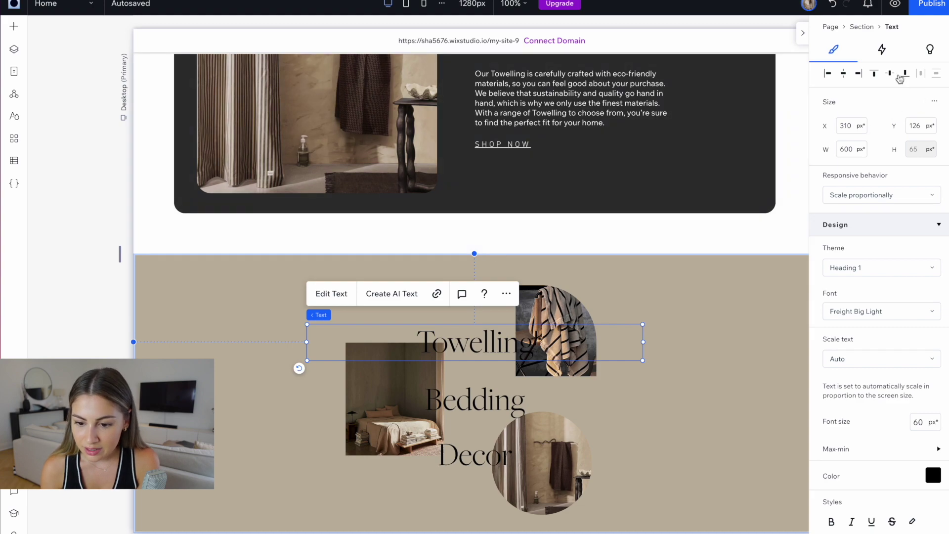
click(881, 50)
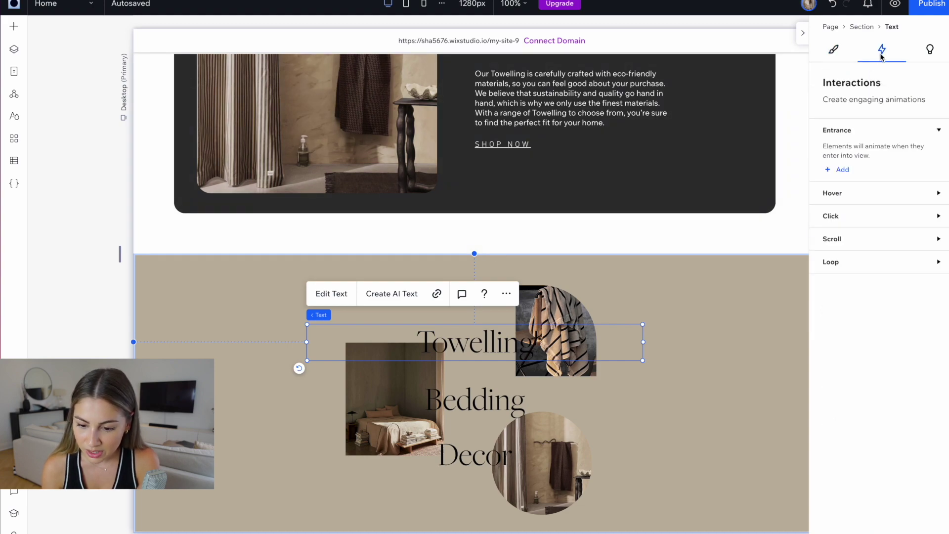
click(938, 194)
click(843, 232)
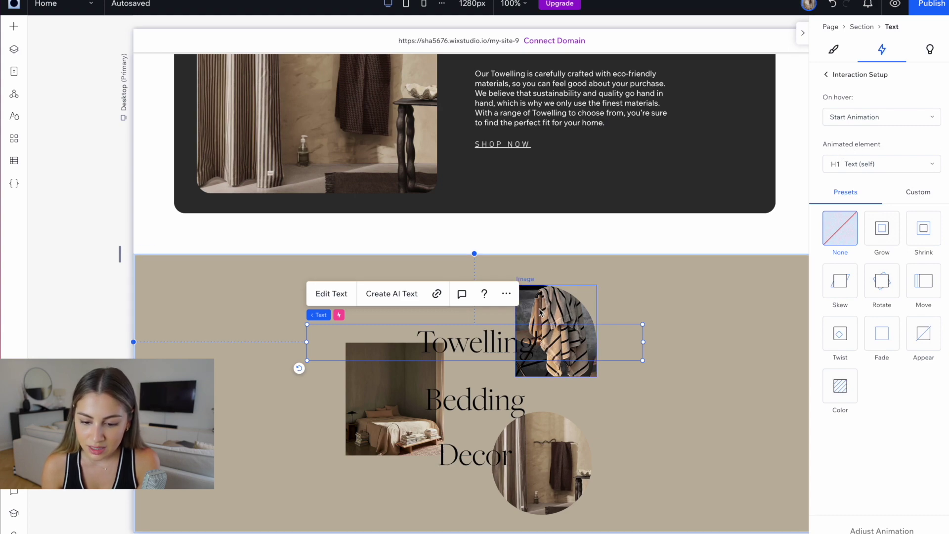
click(845, 163)
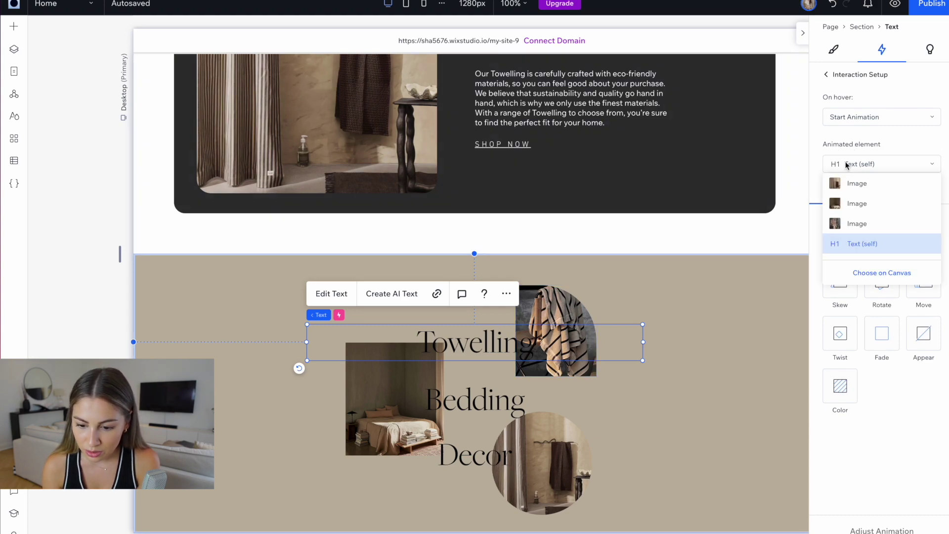
click(864, 273)
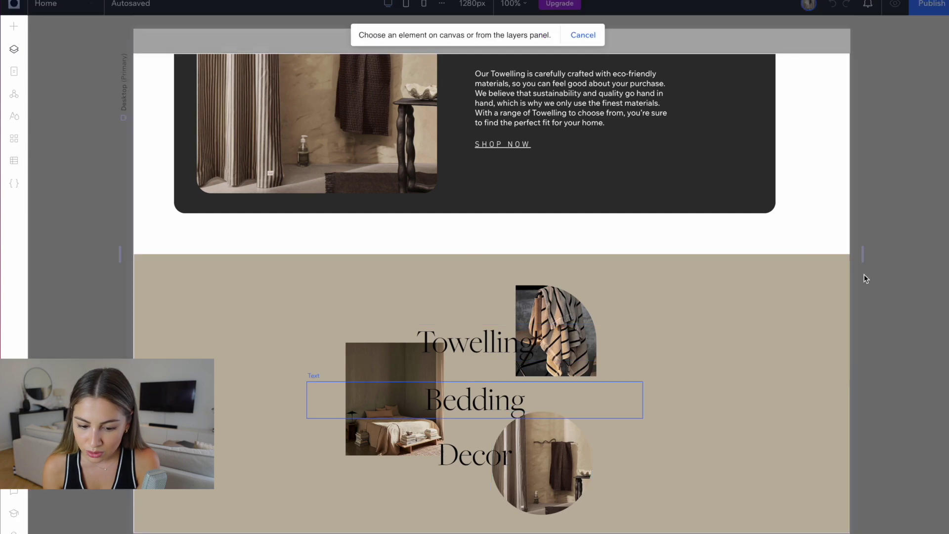
click(541, 304)
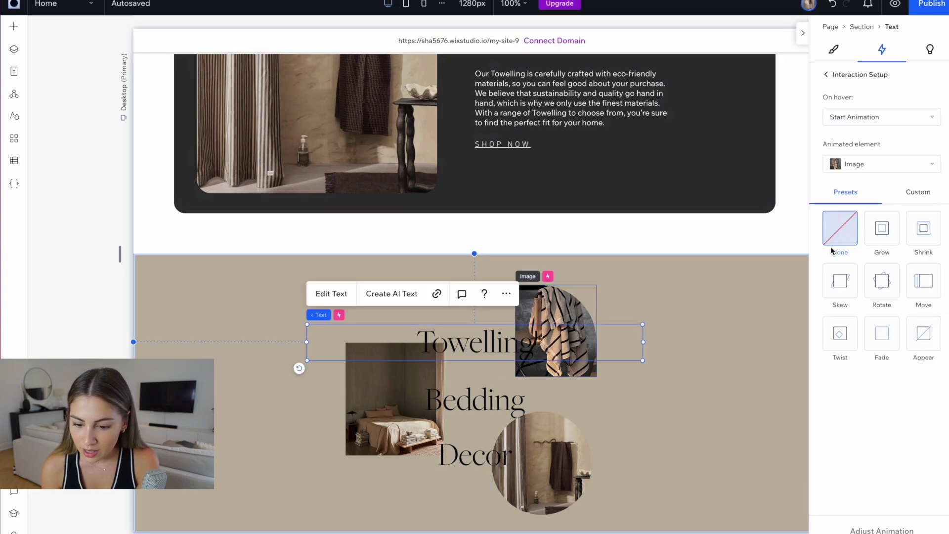
click(881, 336)
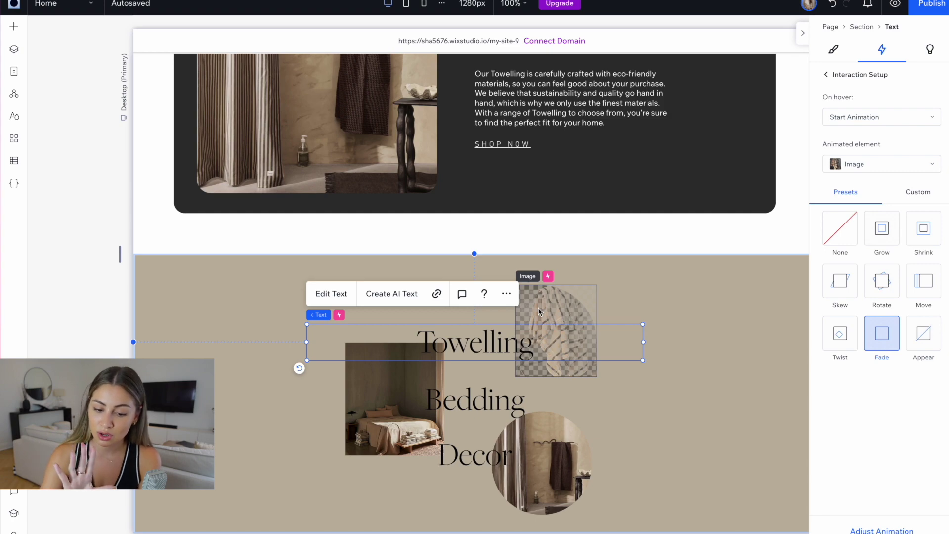
click(714, 355)
click(491, 342)
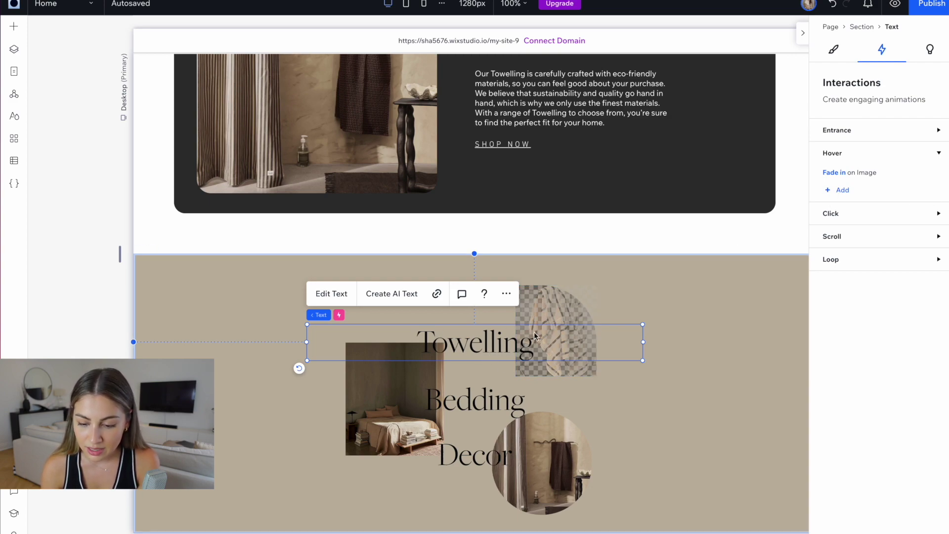
Add a second Color hover preset that changes the Towelling heading's fill to white
click(839, 190)
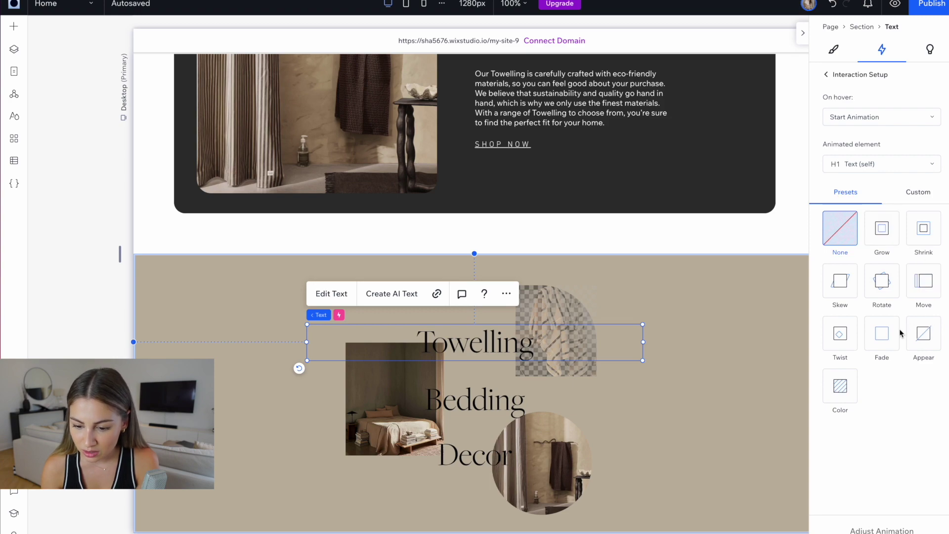
click(840, 390)
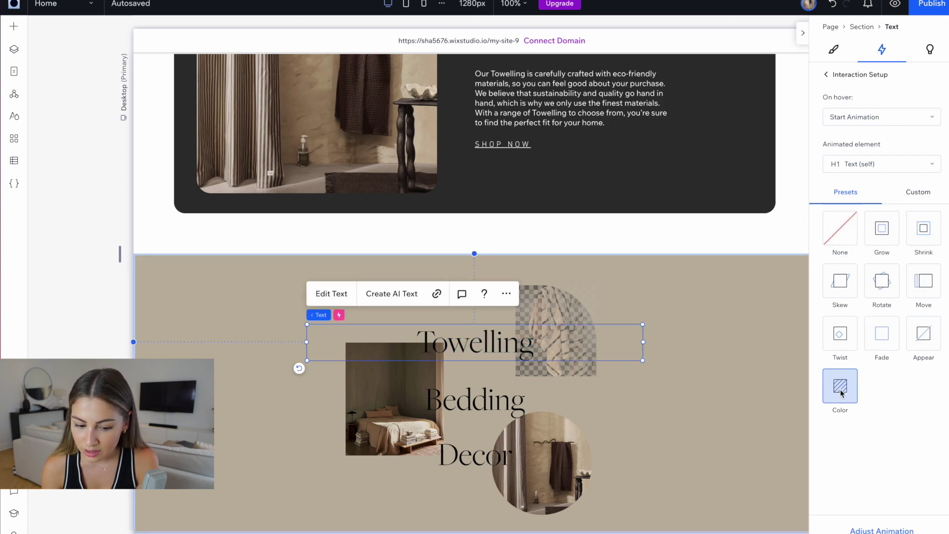
click(880, 529)
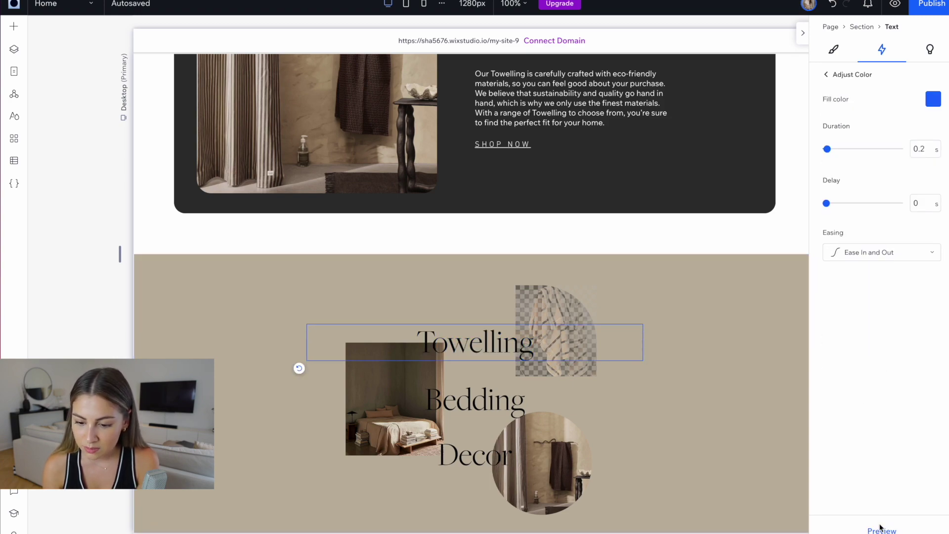
click(932, 100)
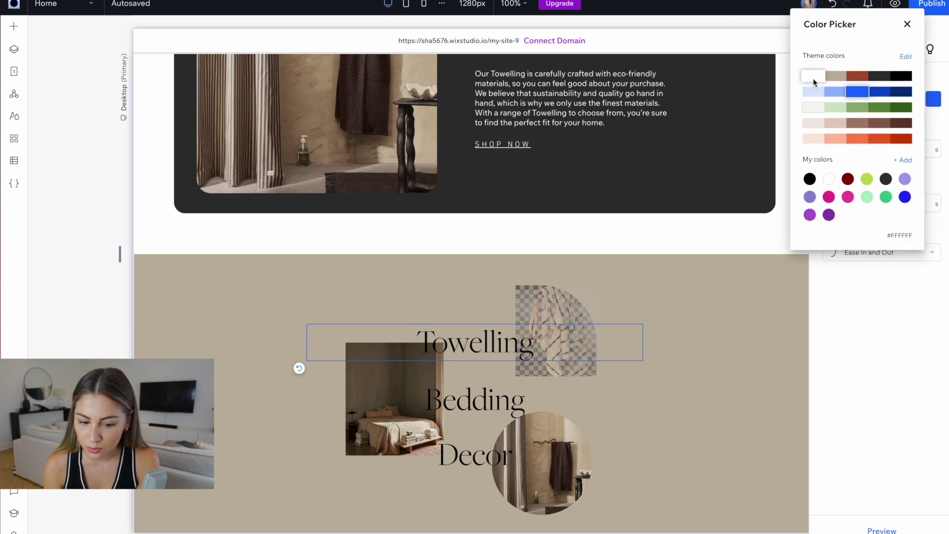
click(883, 305)
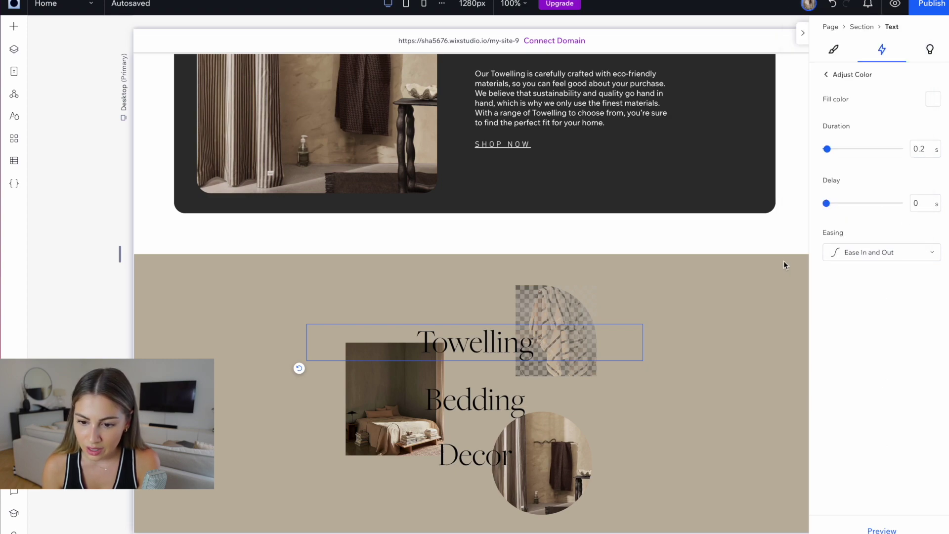
click(734, 338)
Preview the site, hover over Towelling to check its image reveal, then scroll down
click(894, 4)
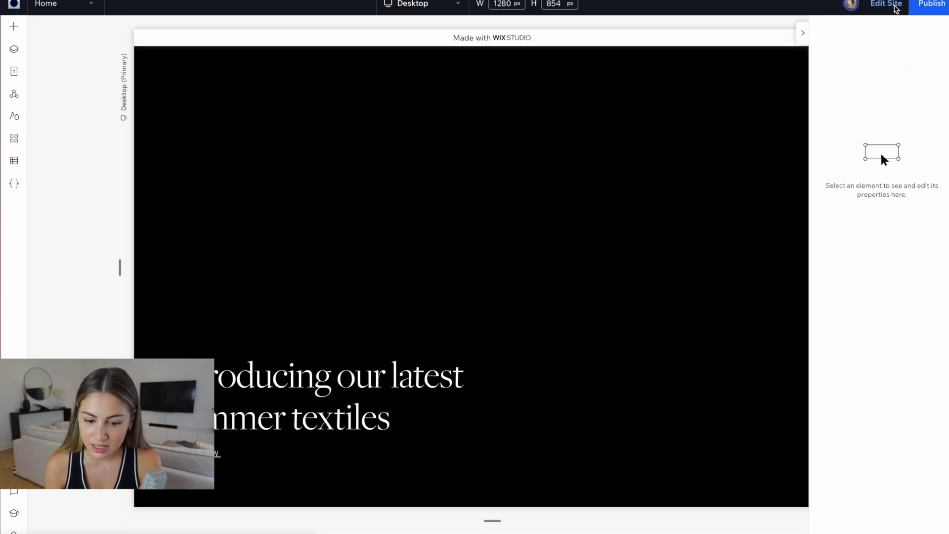
mouse_move(479, 334)
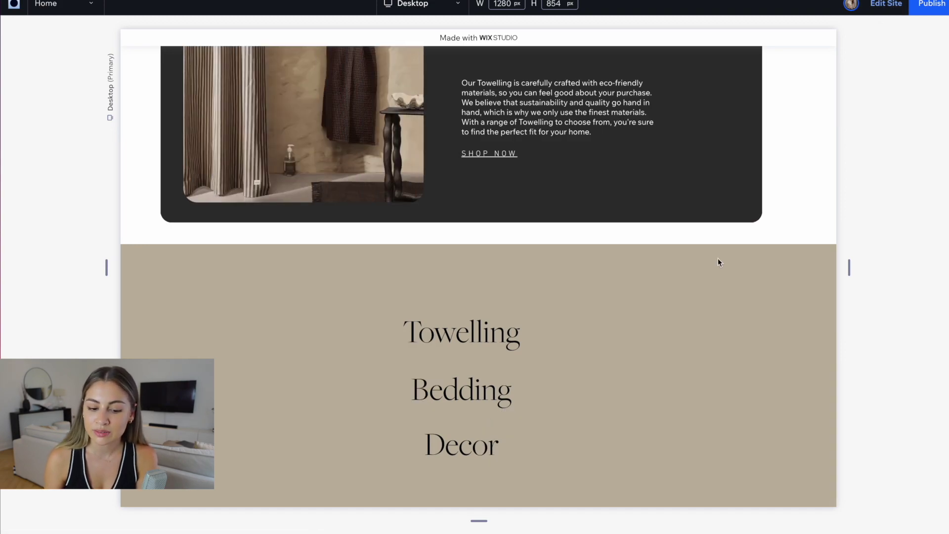
scroll(694, 306, down, 1)
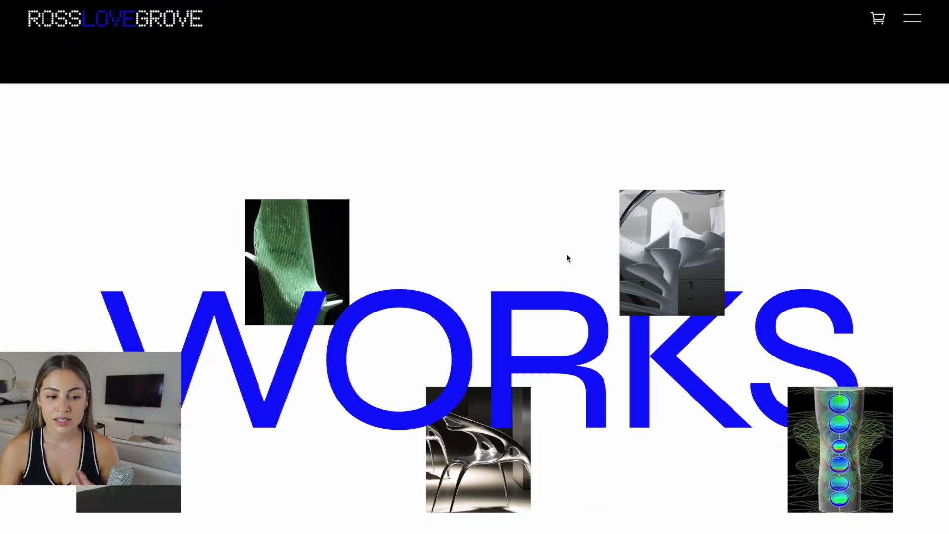
Scroll through the reference portfolio's blue WORKS section, ending on the beige SCROLL DOWN site
scroll(566, 256, down, 1)
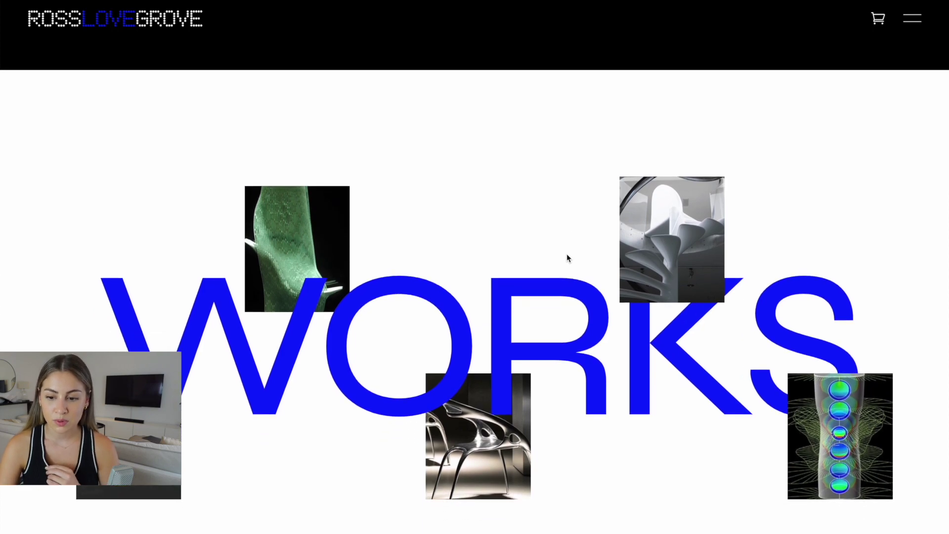
scroll(566, 256, down, 3)
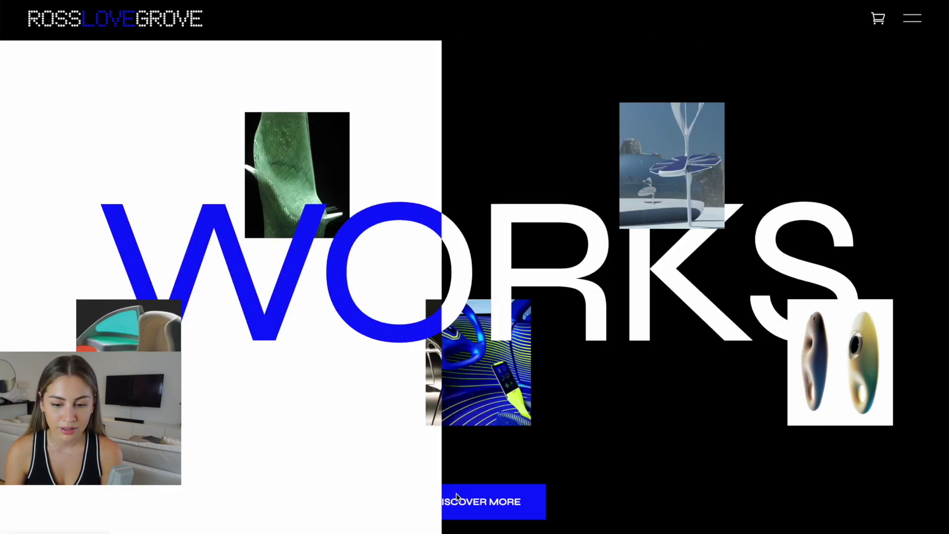
scroll(457, 497, down, 5)
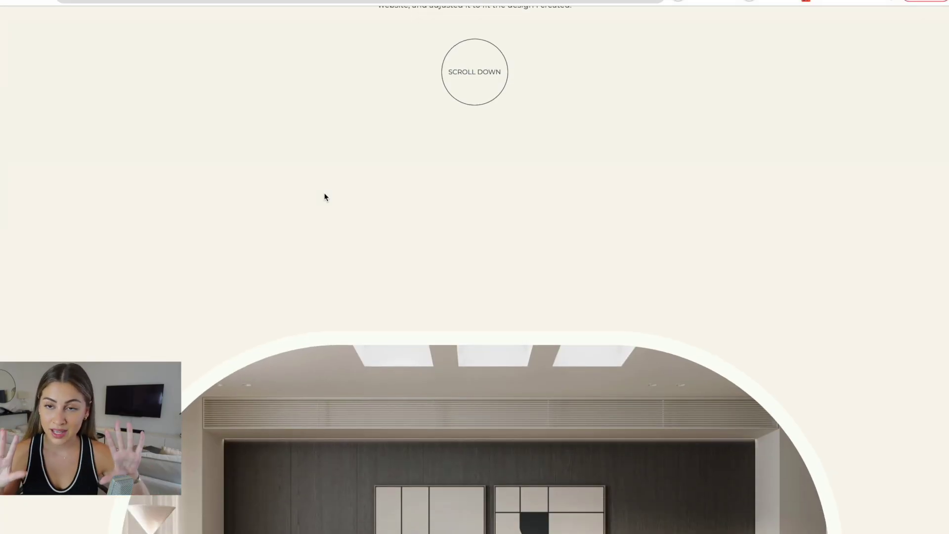
Scroll the GSAP demo past its arched room image, then view the GOAT FUEL text strip
scroll(325, 196, up, 1)
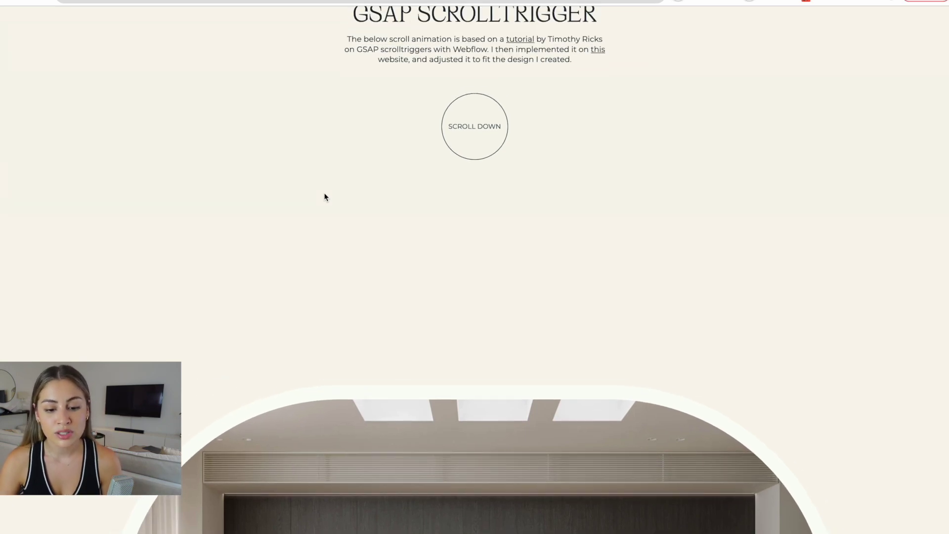
scroll(325, 197, down, 2)
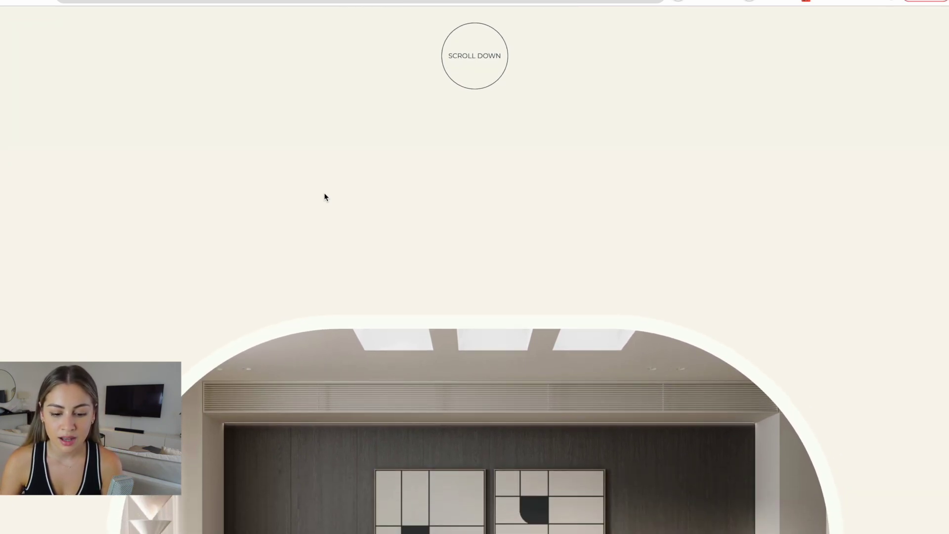
scroll(324, 197, down, 3)
scroll(324, 197, down, 4)
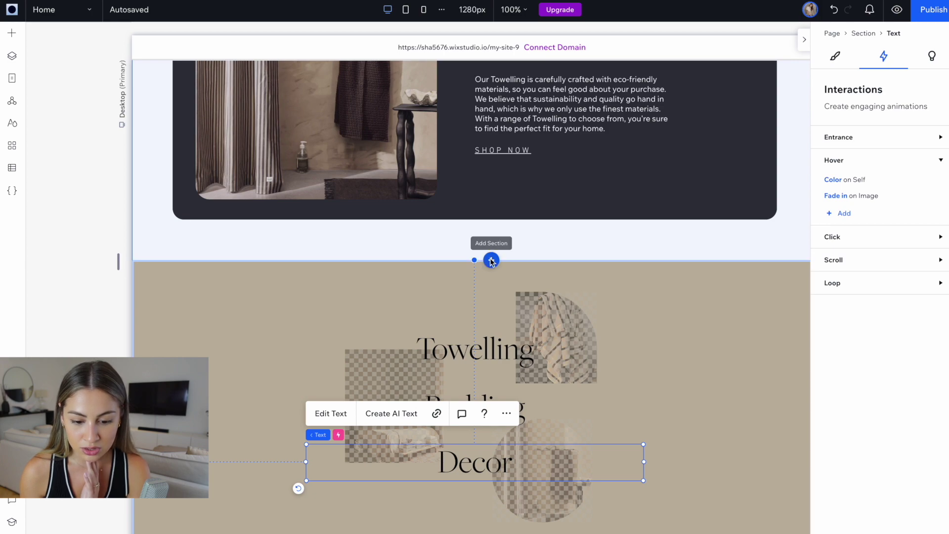
Add an empty section above the categories and set its height to 150 px
click(490, 261)
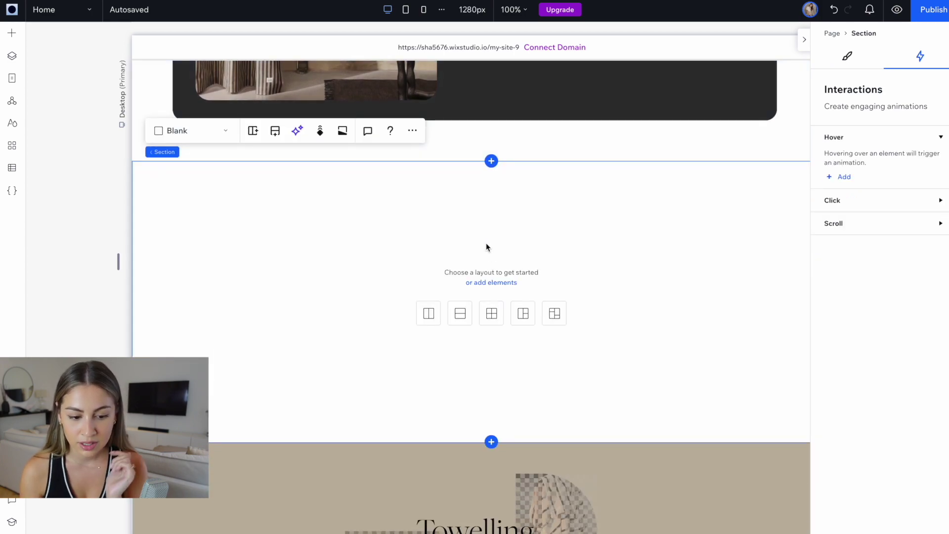
click(847, 57)
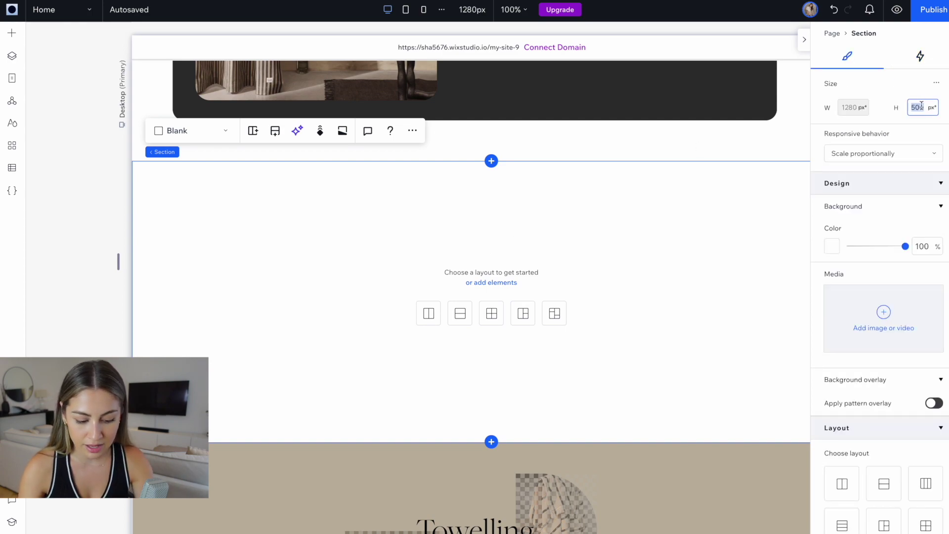
key(Return)
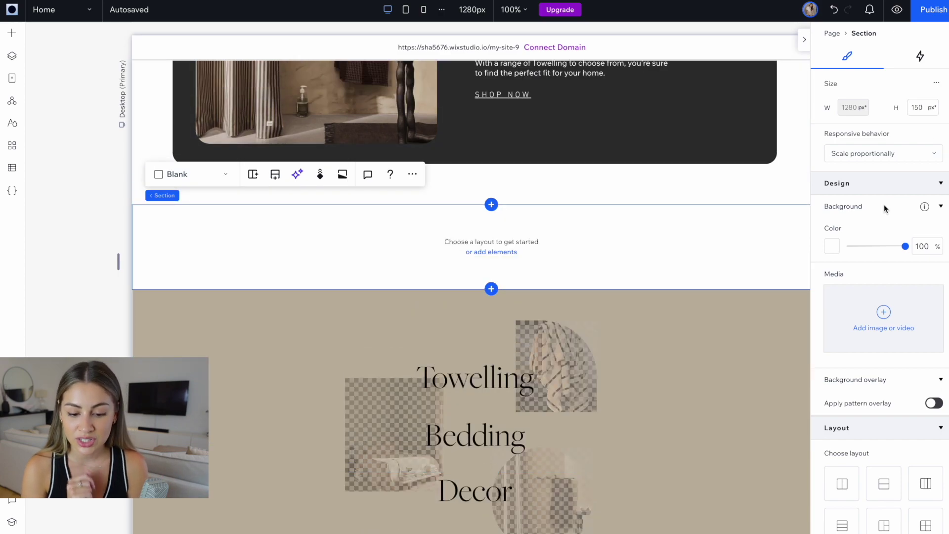
Make Group 3.png from Site Files the new section's background image
click(941, 207)
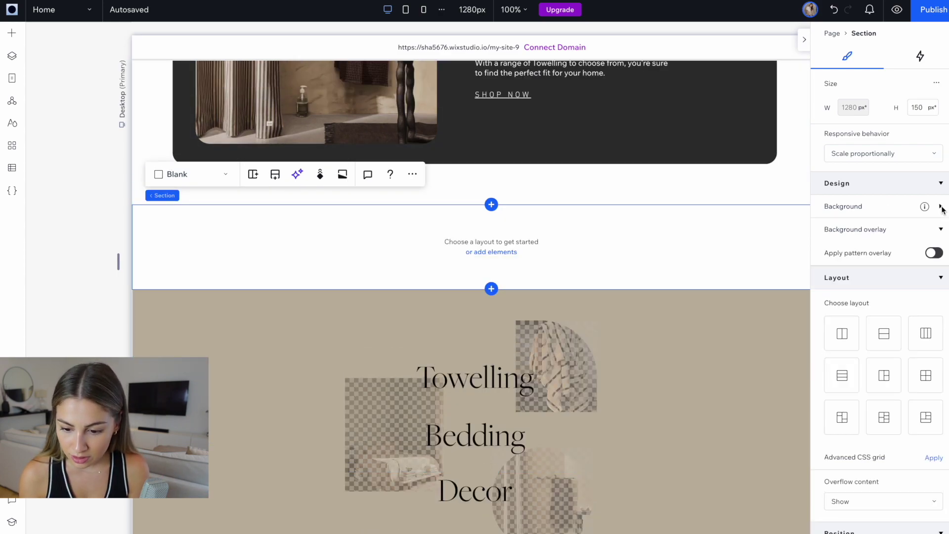
click(940, 206)
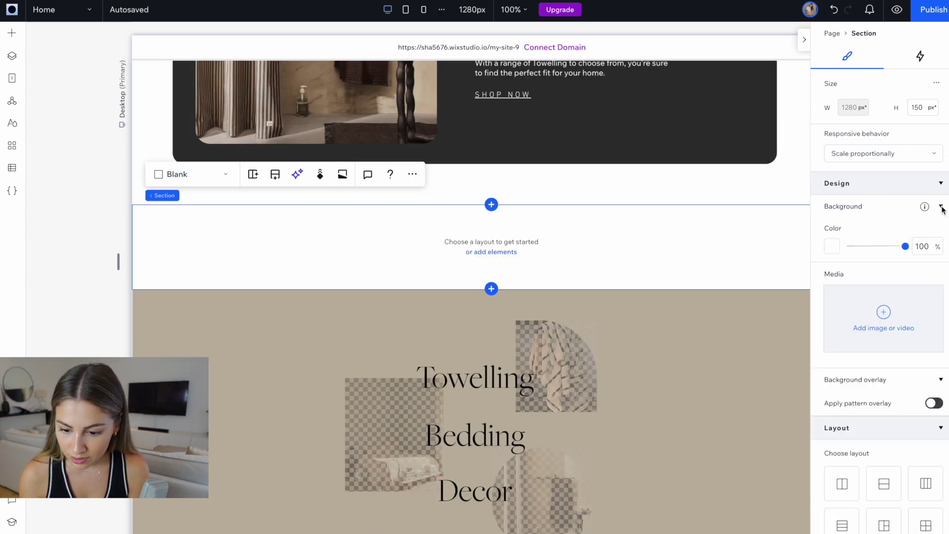
click(875, 316)
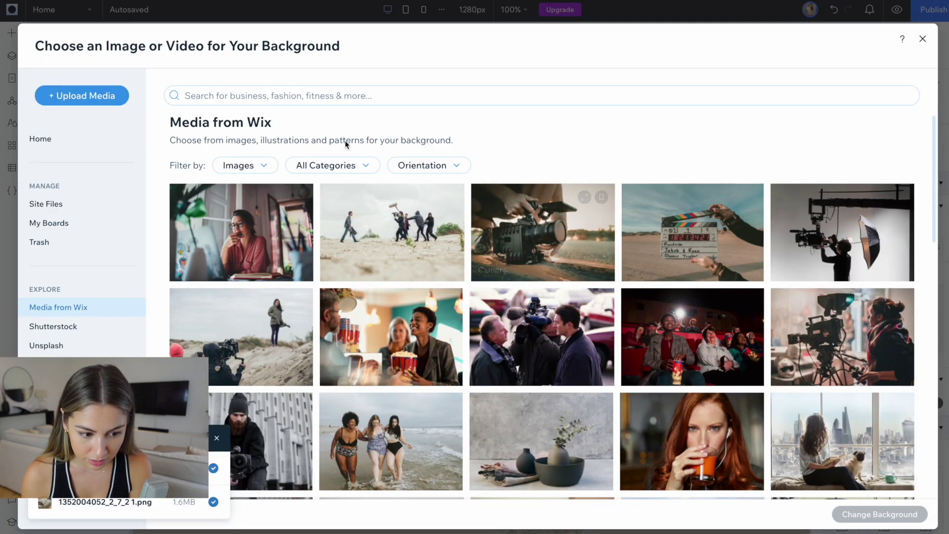
click(68, 205)
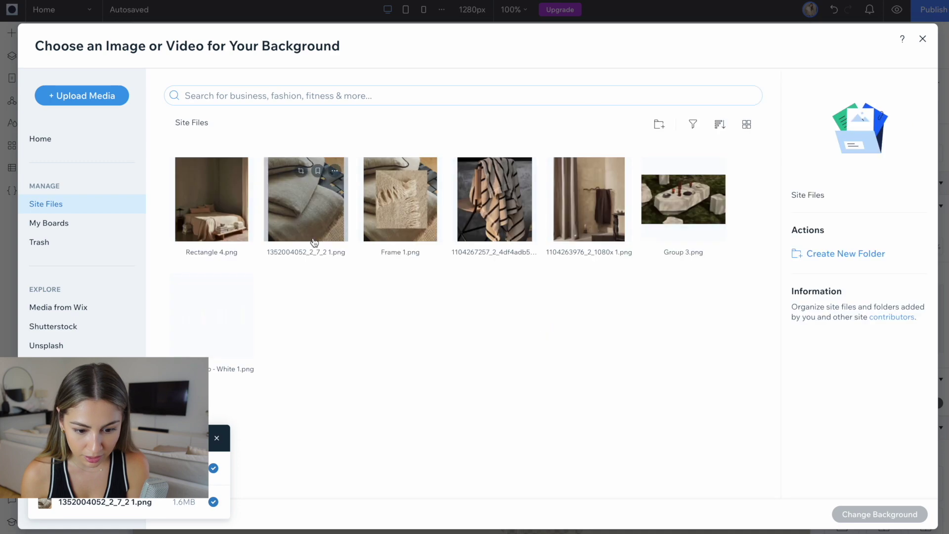
click(672, 208)
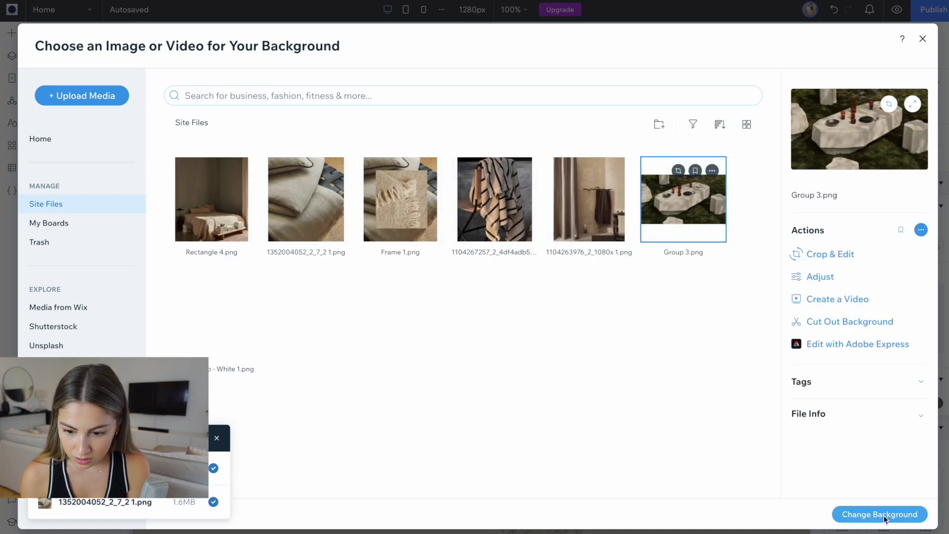
click(879, 514)
scroll(482, 141, up, 2)
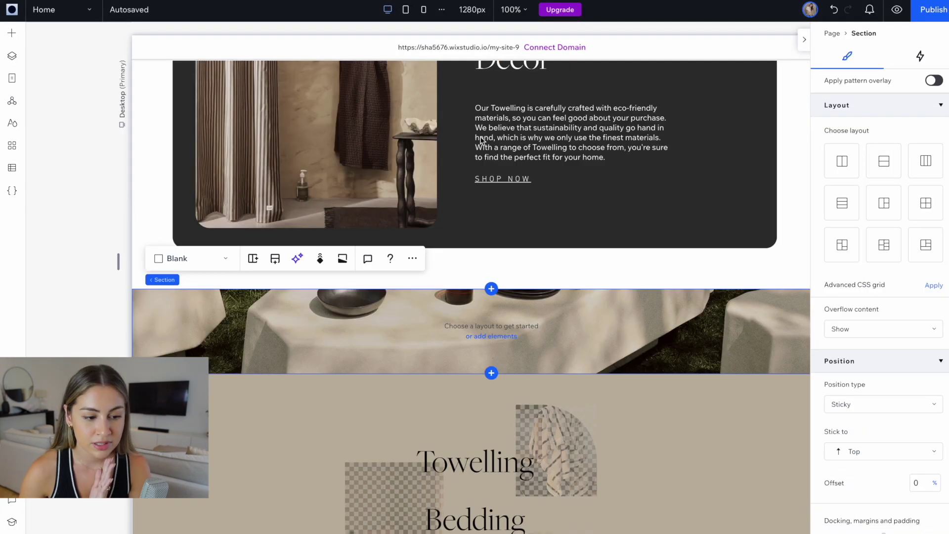
Drag a Heading 1 text element into the new image section
click(11, 35)
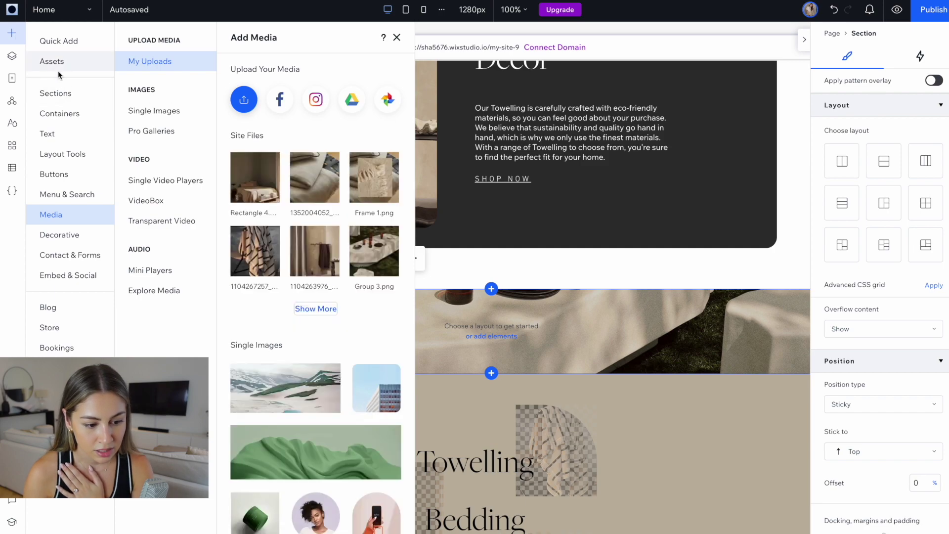
click(52, 132)
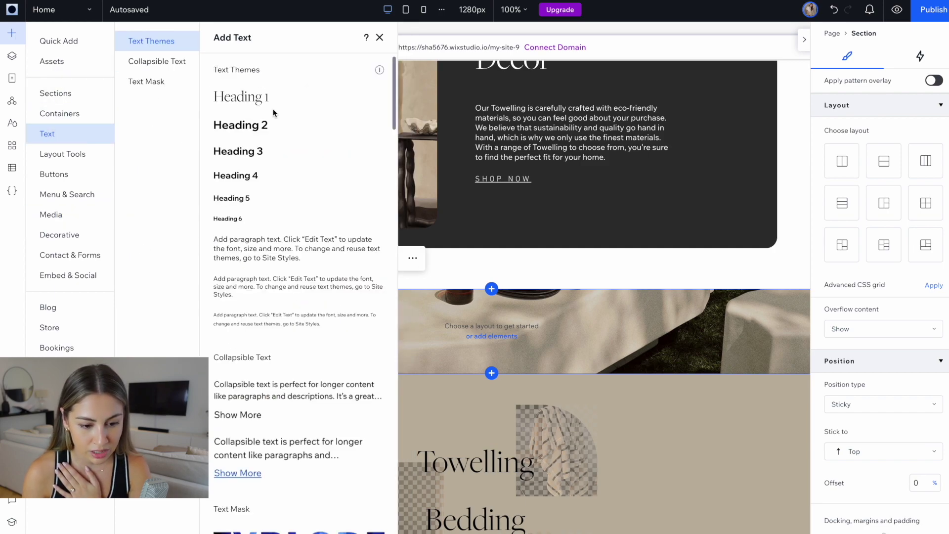
drag(273, 113, 441, 336)
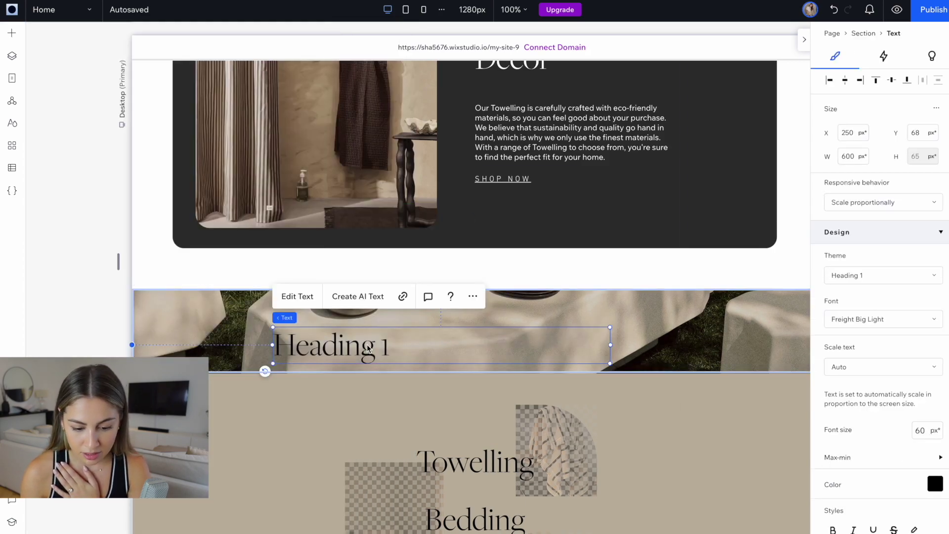
scroll(910, 455, down, 1)
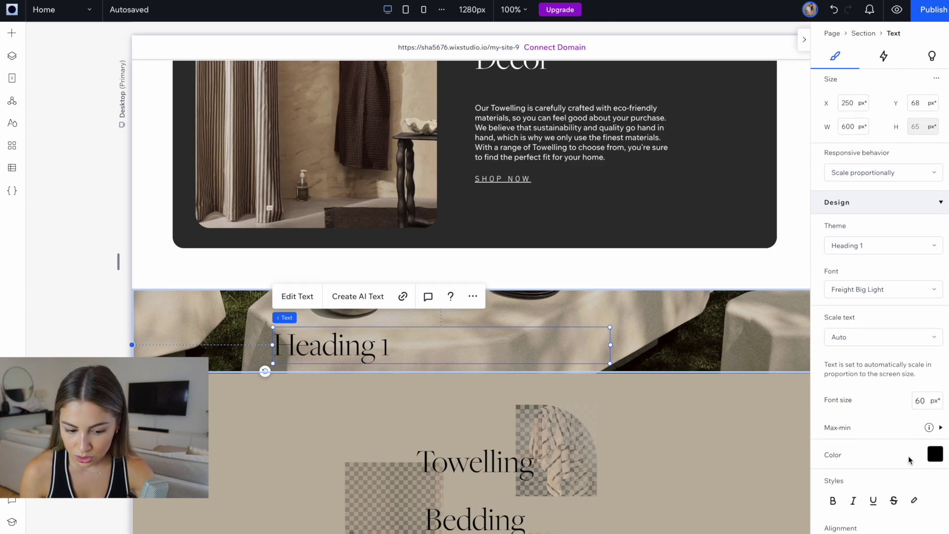
scroll(910, 459, down, 3)
Make the heading 20 px white text reading 'FURNITURE // furniture' repeated
double_click(922, 321)
key(BackSpace)
key(Return)
click(936, 377)
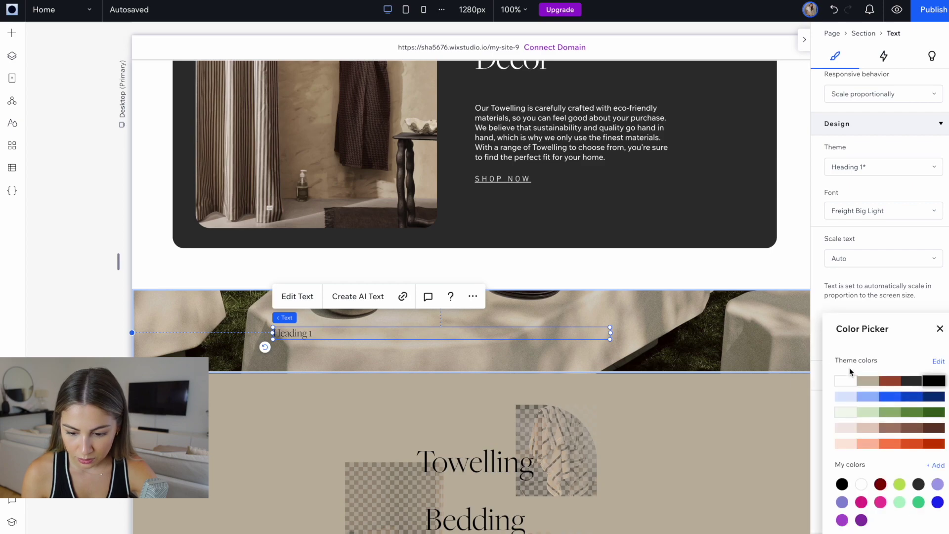
double_click(306, 336)
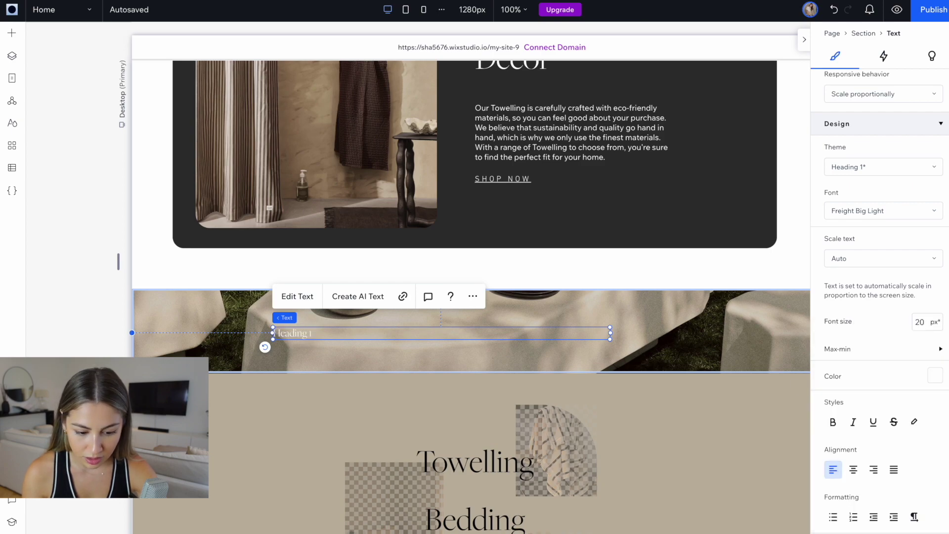
text(Fu)
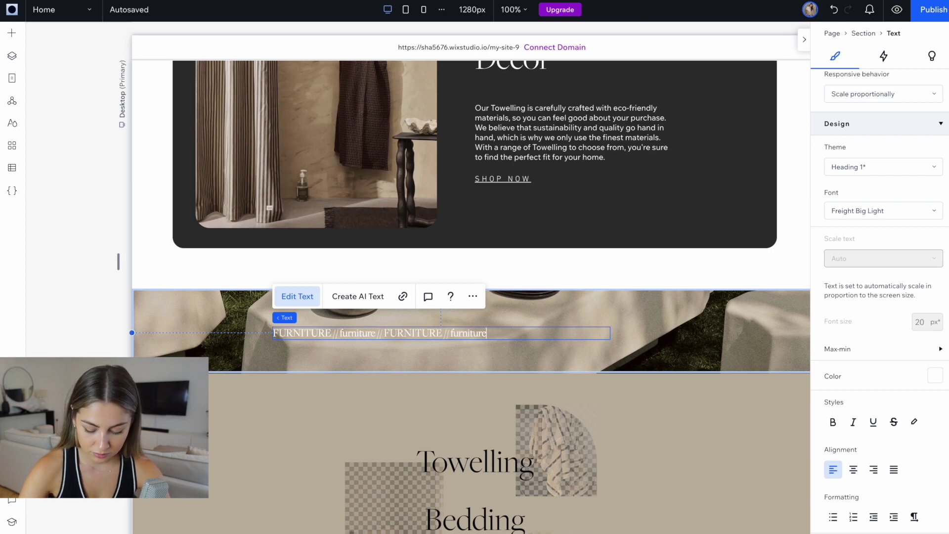
key(ctrl+v)
key(ctrl+v)
key(ctrl+v)
key(ctrl+v)
key(ctrl+v)
key(ctrl+v)
key(ctrl+v)
key(ctrl+v)
key(Escape)
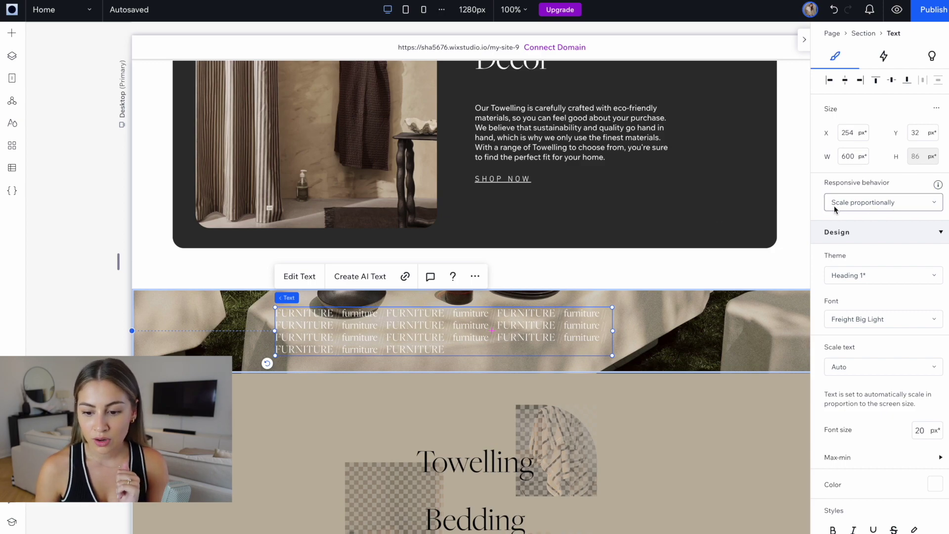
Set the FURNITURE text to Hug so it runs on one line, aligned to the section's left edge
click(873, 207)
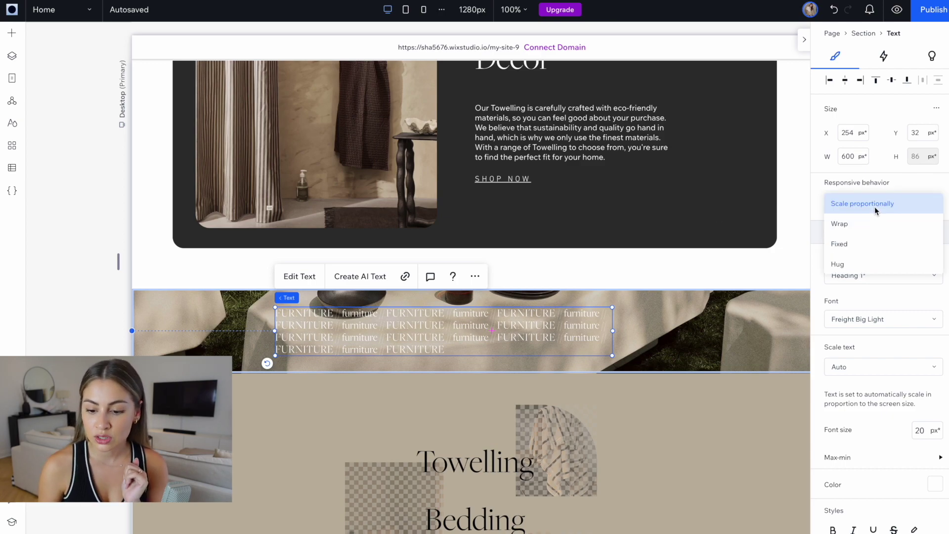
click(873, 262)
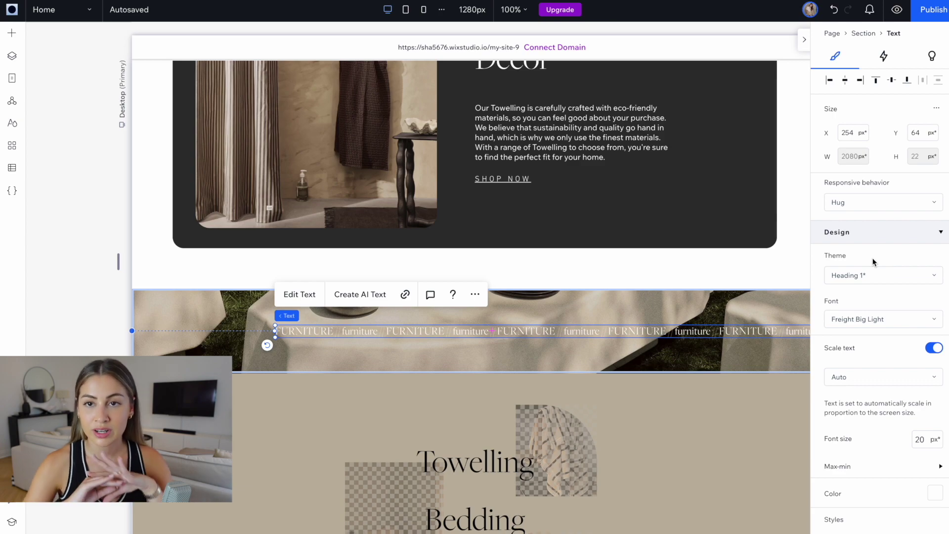
drag(677, 335, 534, 317)
Select the FURNITURE and TEXTILES lines together and nudge them slightly down
click(420, 322)
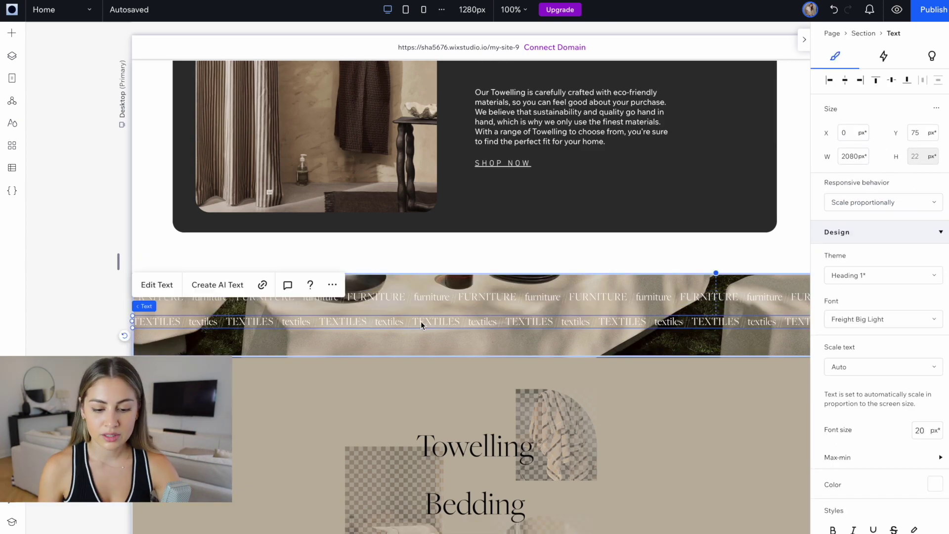
shift+click(415, 296)
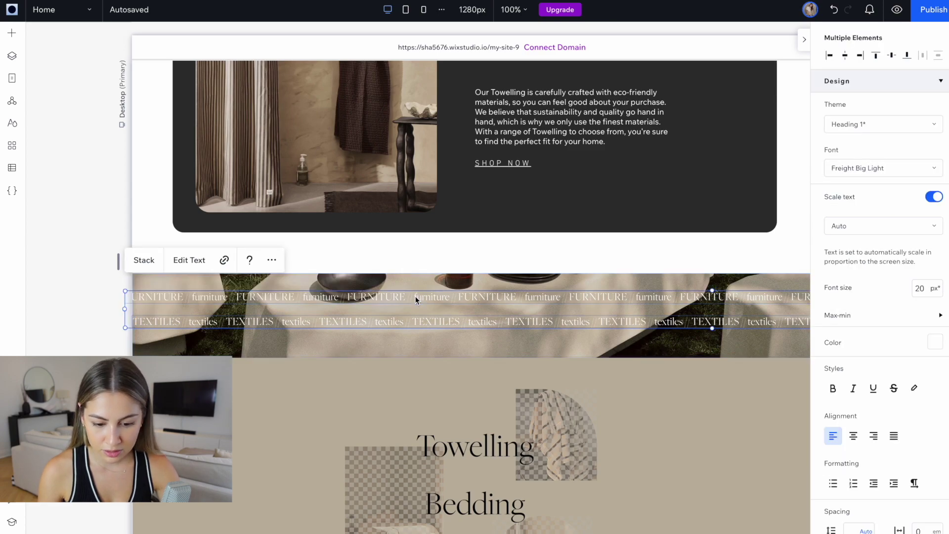
drag(415, 296, 415, 300)
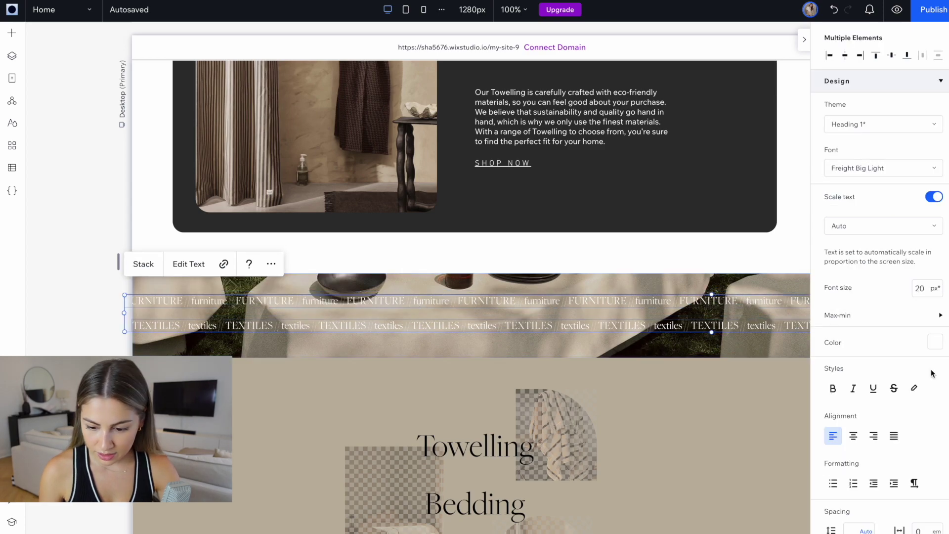
double_click(607, 304)
click(612, 330)
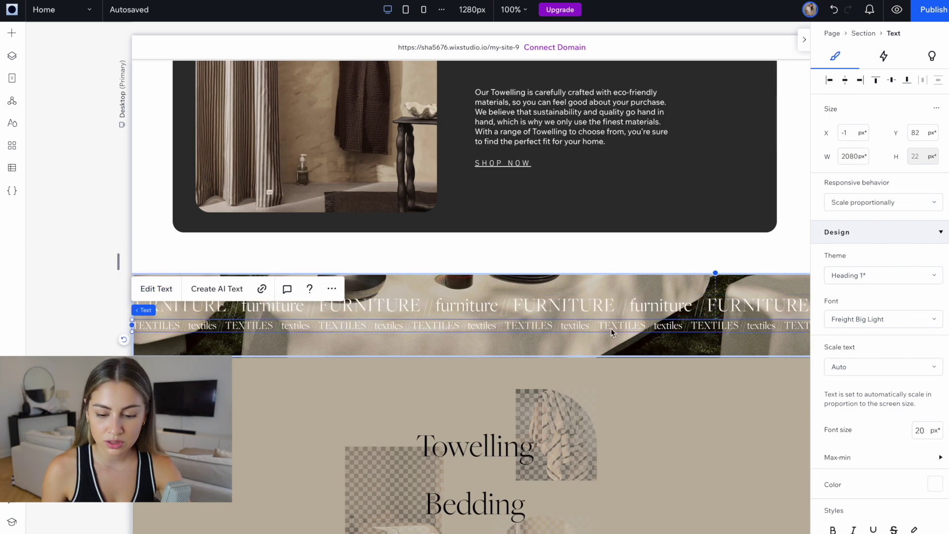
Enlarge the TEXTILES line to 35 px and set it to Hug as one line
double_click(680, 325)
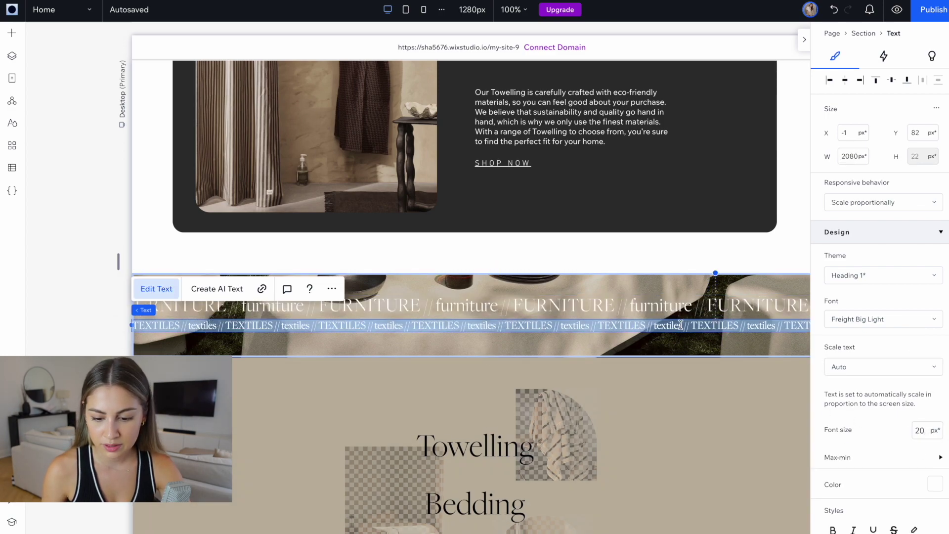
click(924, 437)
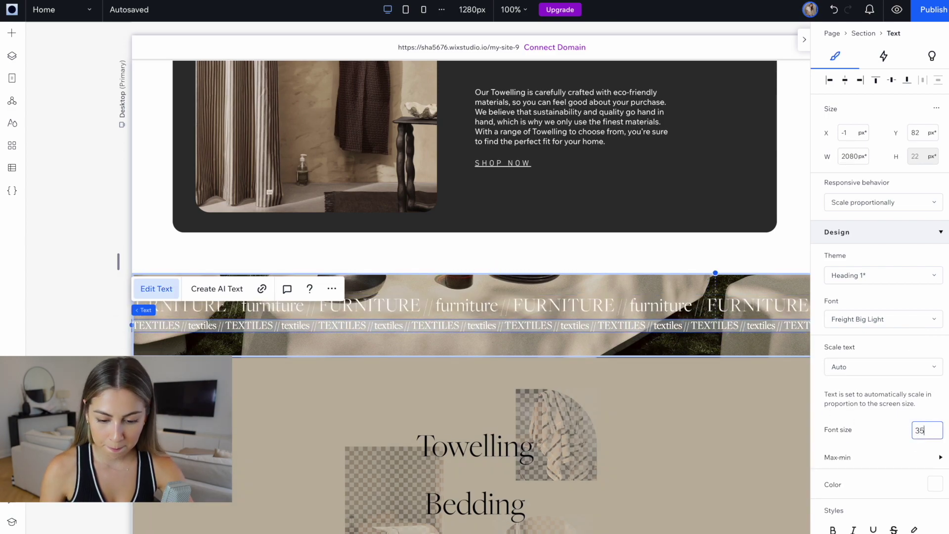
key(Return)
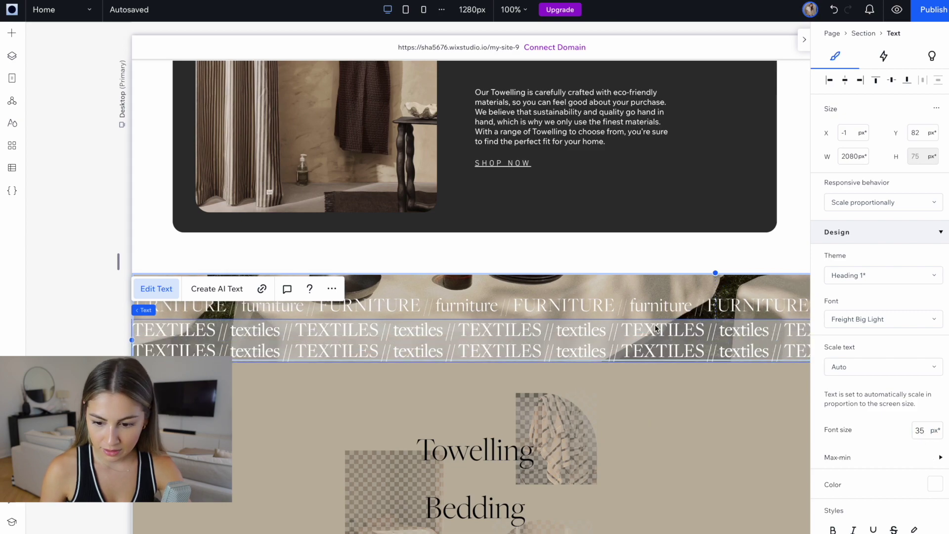
click(931, 203)
click(906, 261)
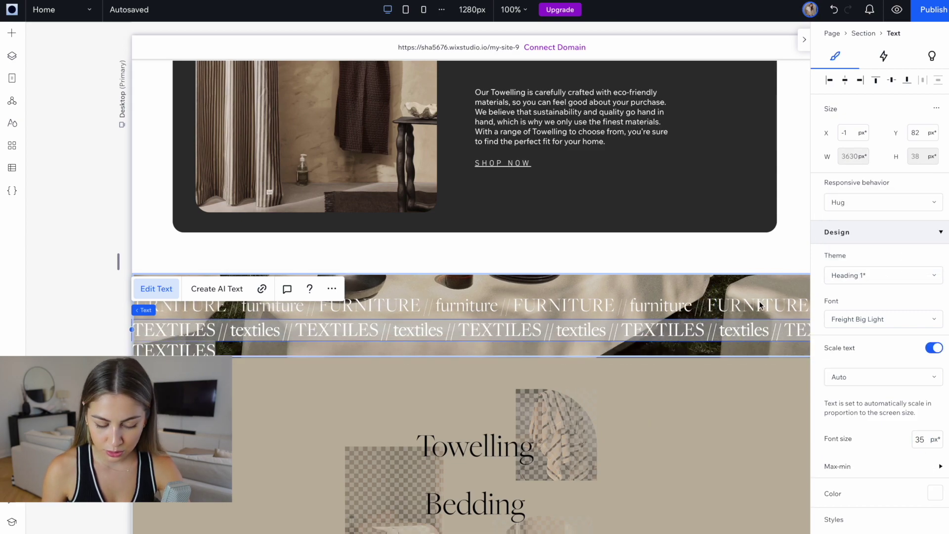
click(543, 307)
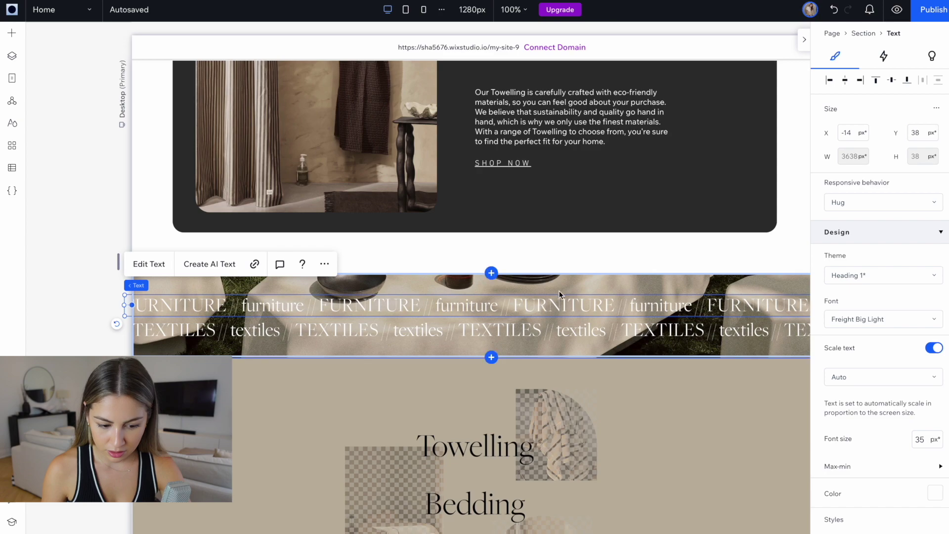
Stack the FURNITURE and TEXTILES lines vertically and centre the stack horizontally in the strip
shift+click(548, 325)
click(143, 264)
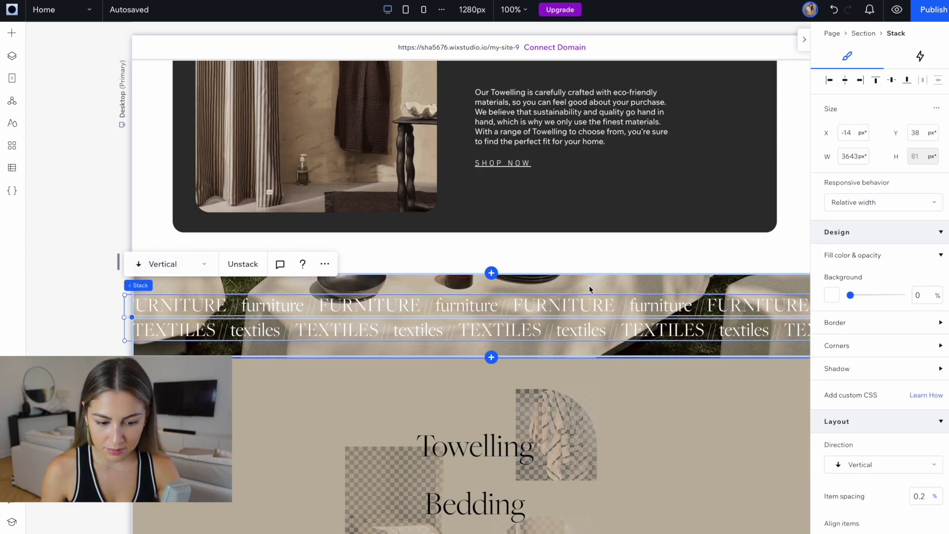
click(845, 81)
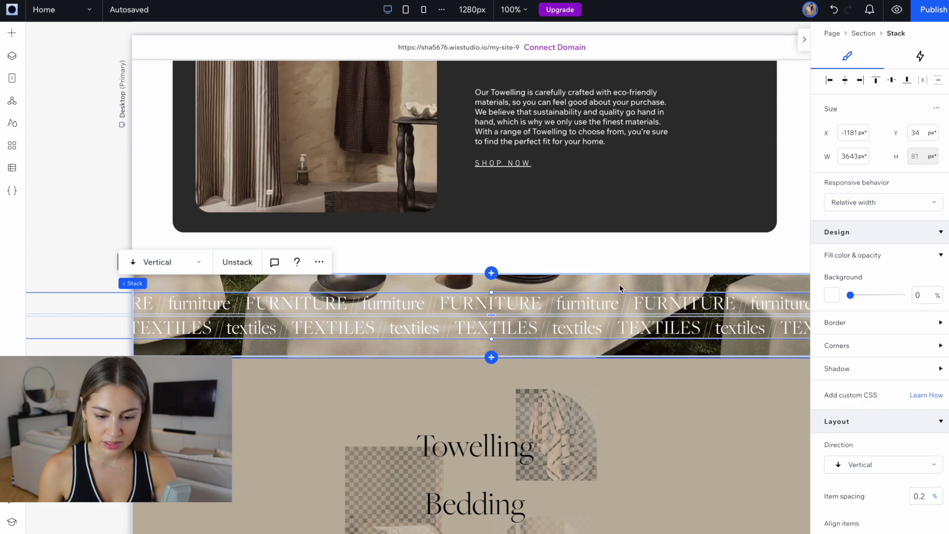
click(644, 241)
scroll(644, 241, up, 5)
scroll(644, 240, down, 6)
scroll(643, 241, up, 1)
scroll(644, 240, down, 1)
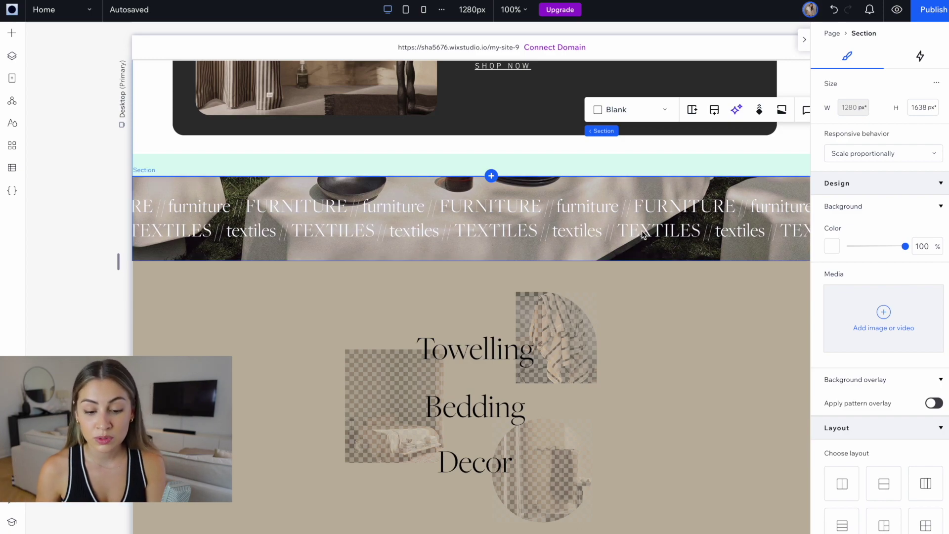
Give the FURNITURE line a scroll-triggered Move animation
click(583, 207)
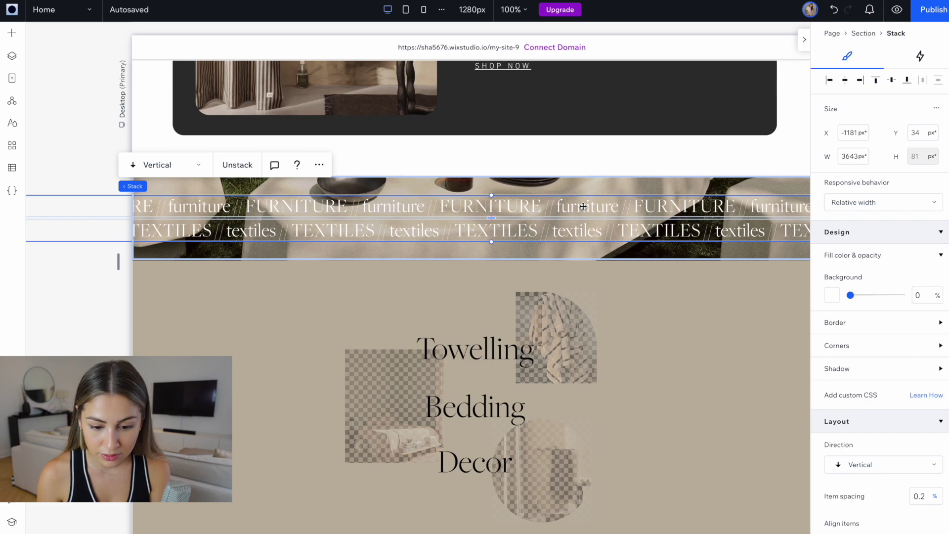
click(582, 205)
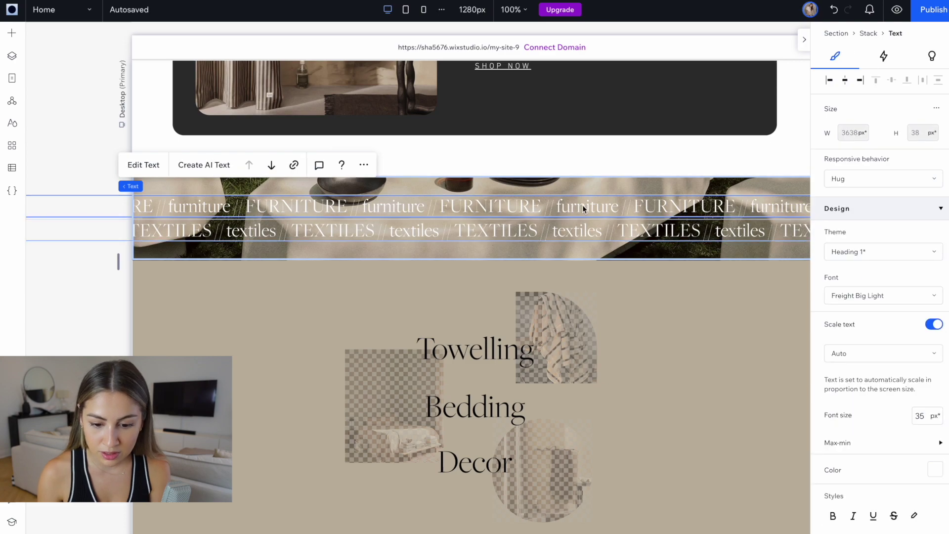
click(879, 58)
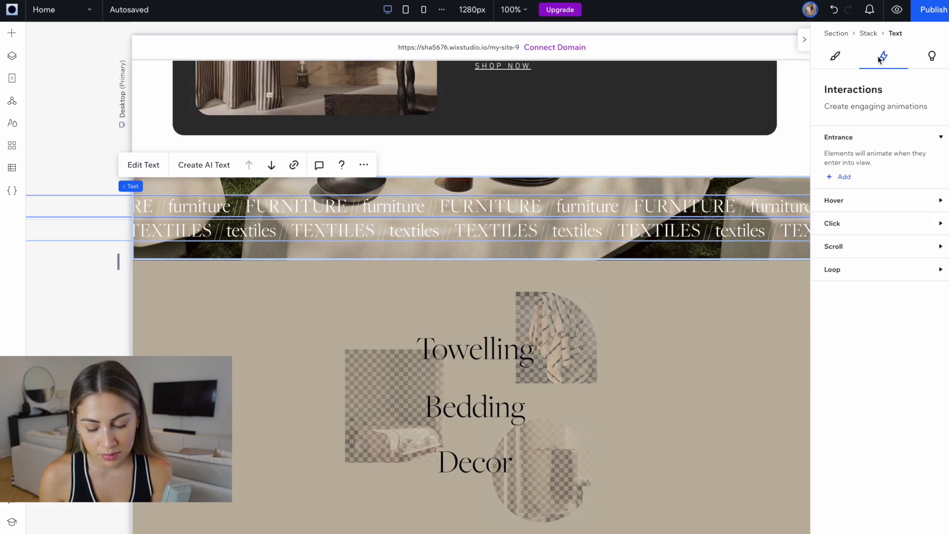
click(940, 247)
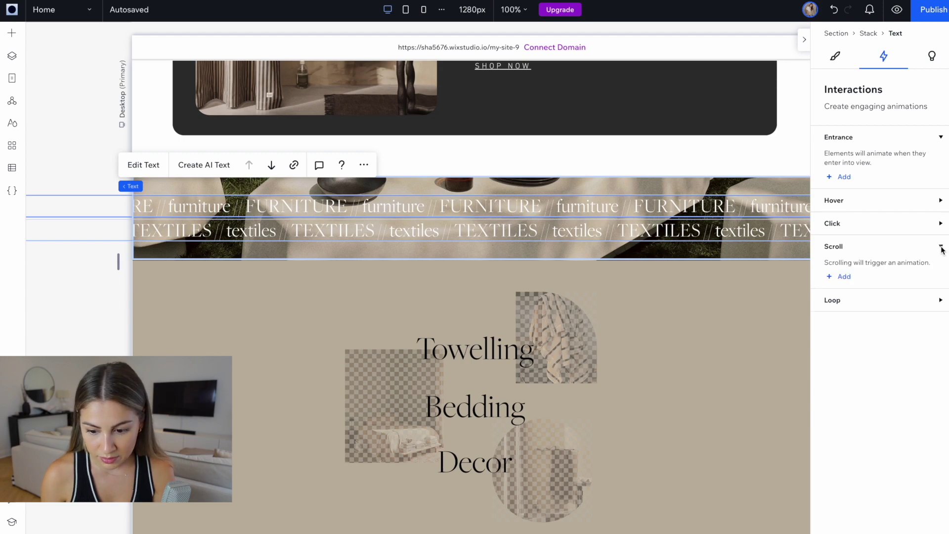
click(840, 277)
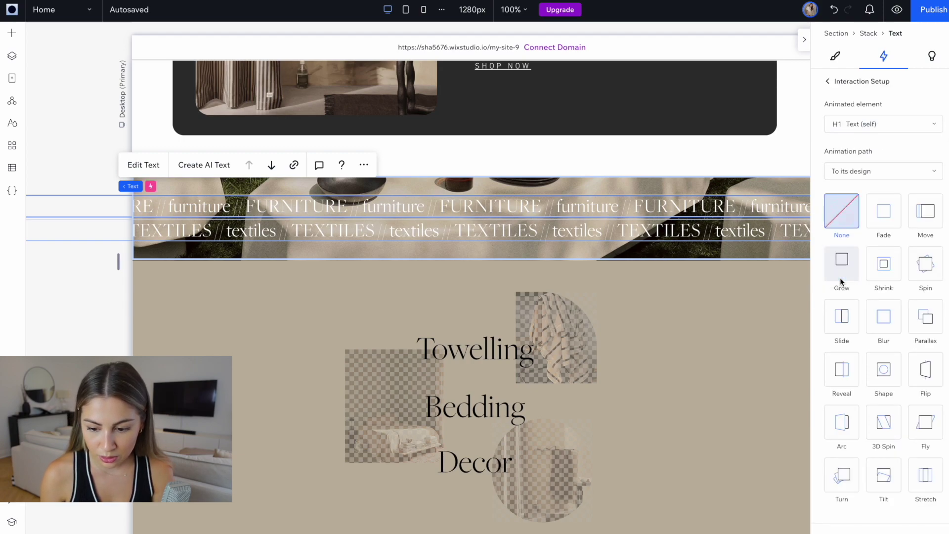
click(929, 224)
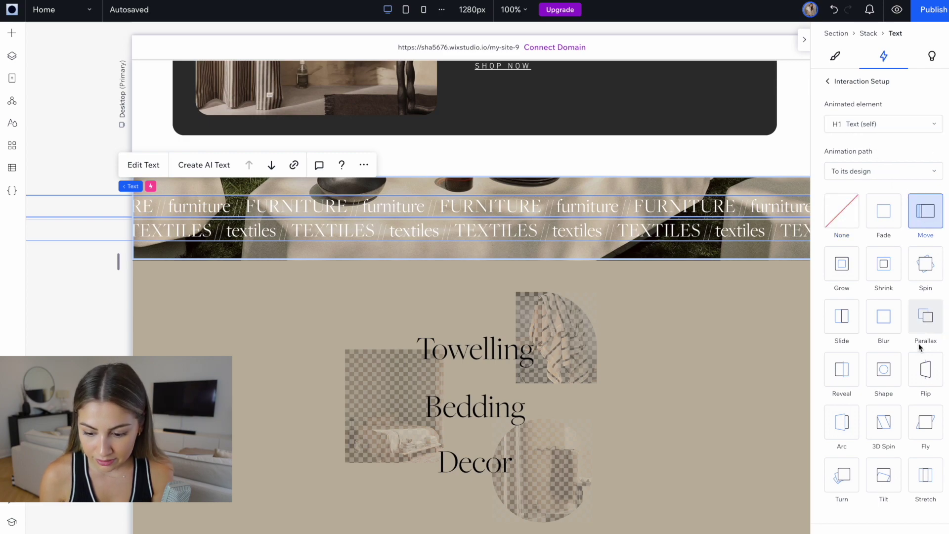
Set the Move direction to 90° over 400 px and stretch the animation area to 0–100%
click(925, 210)
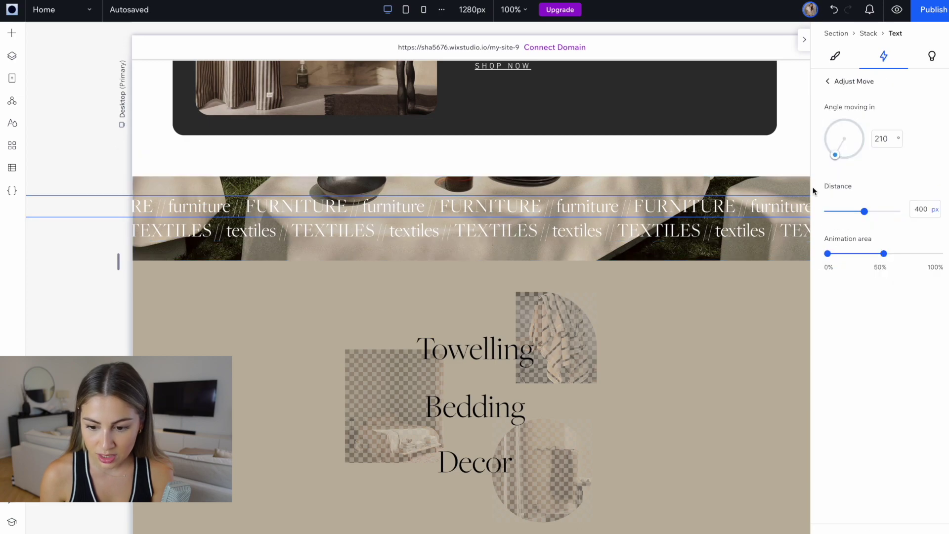
drag(836, 157, 825, 153)
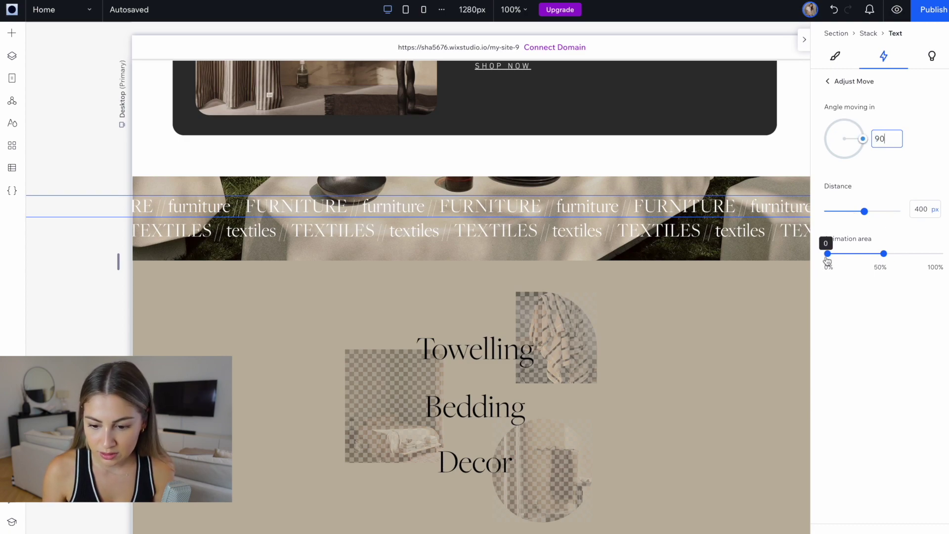
drag(884, 254, 939, 254)
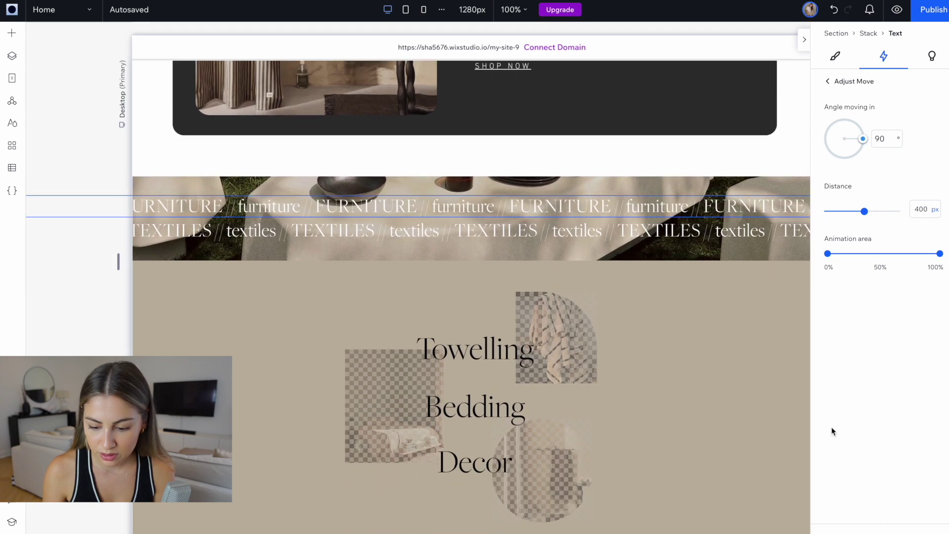
scroll(623, 386, up, 6)
scroll(624, 386, down, 4)
scroll(624, 385, up, 3)
scroll(624, 384, down, 5)
scroll(624, 386, down, 1)
Give the TEXTILES line a scroll-triggered Move animation and start setting its angle to 270°
click(739, 304)
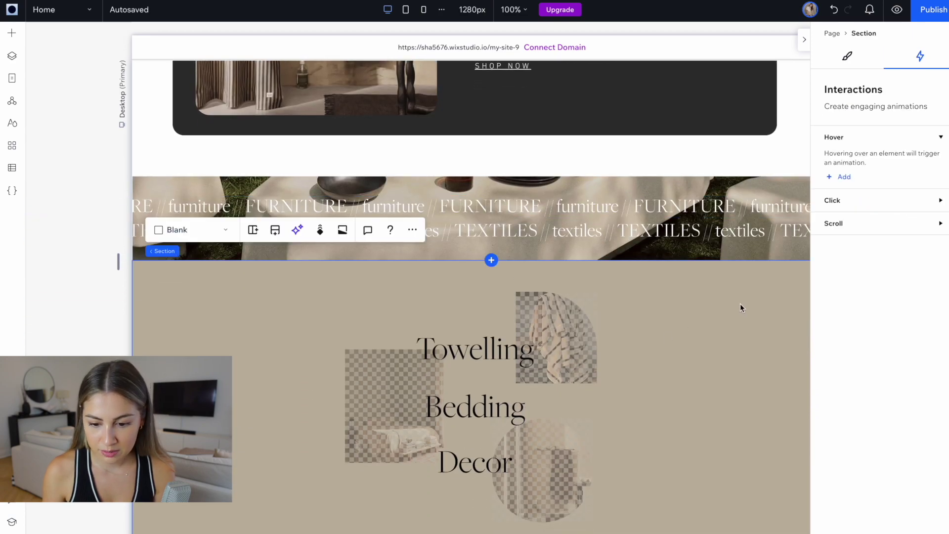
click(690, 225)
click(690, 228)
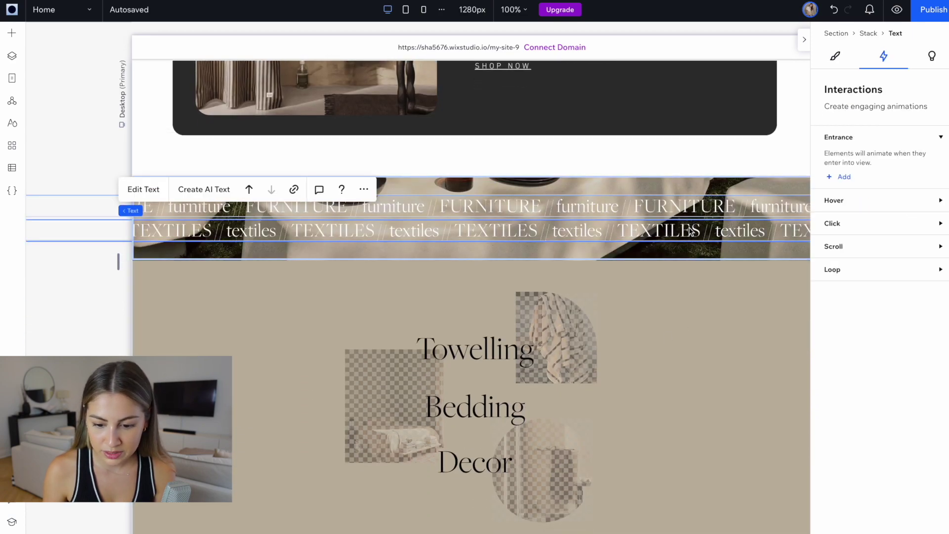
click(696, 233)
click(695, 233)
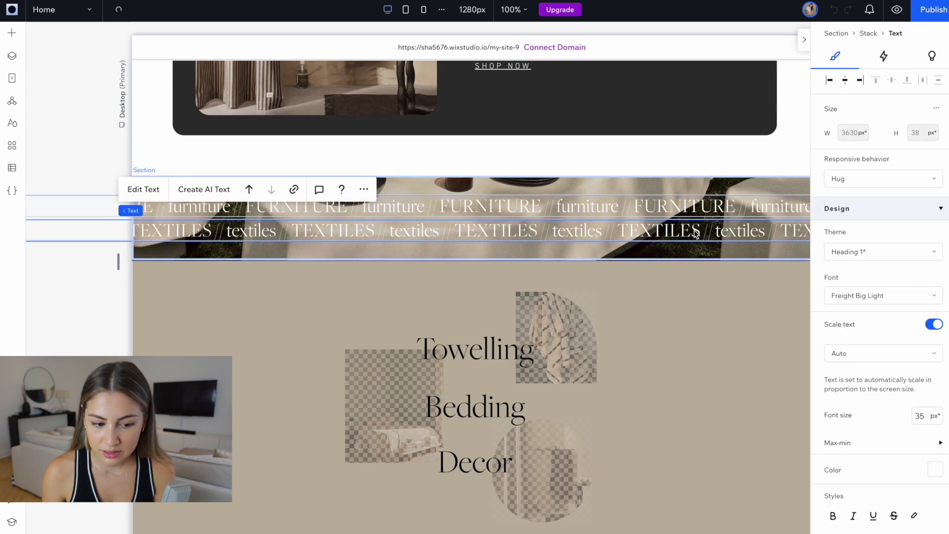
click(881, 57)
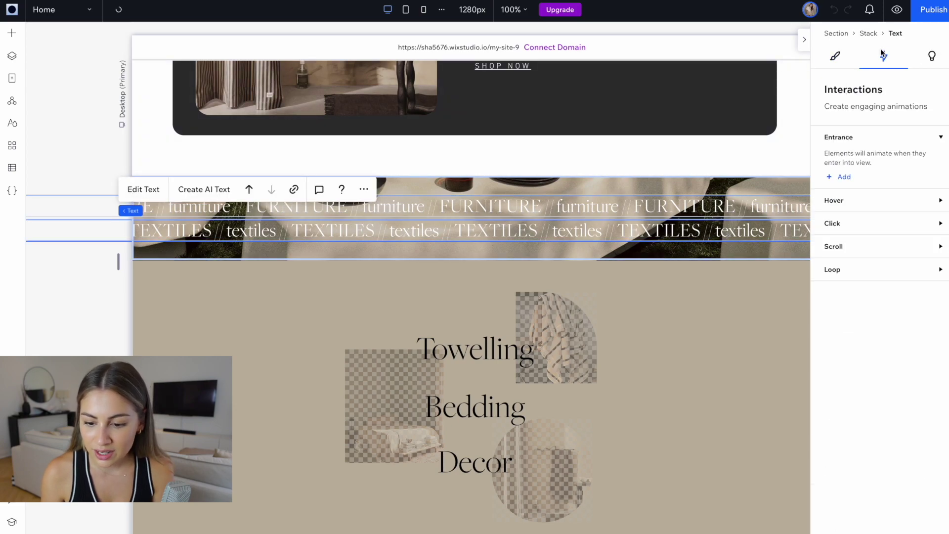
click(940, 247)
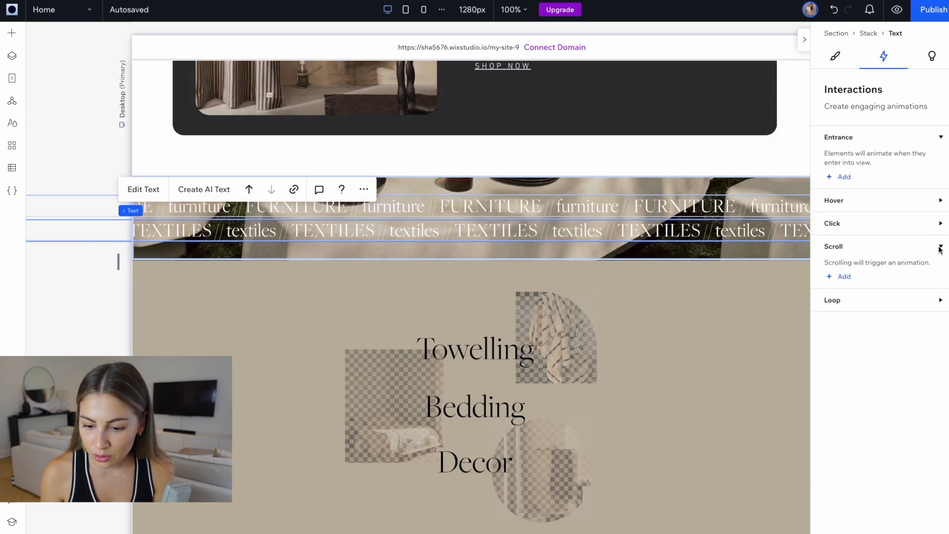
click(842, 277)
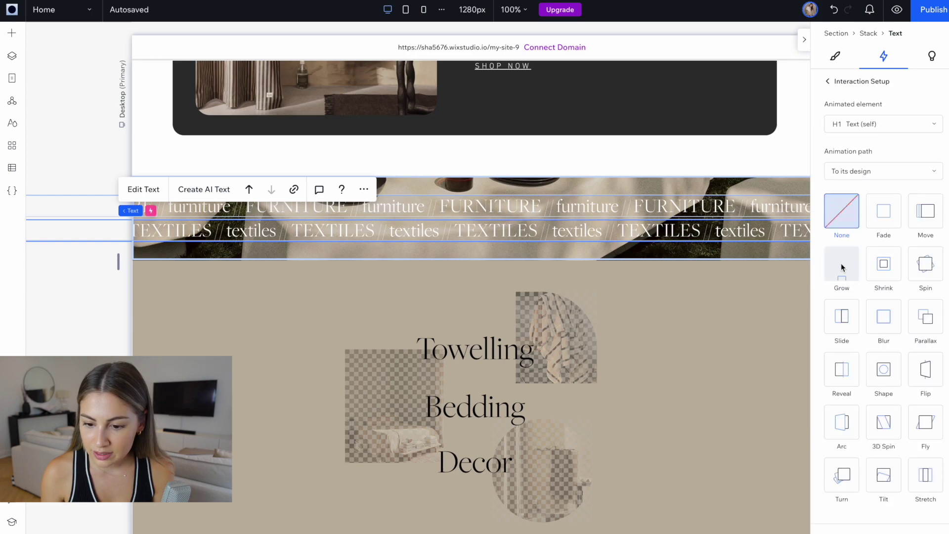
click(932, 220)
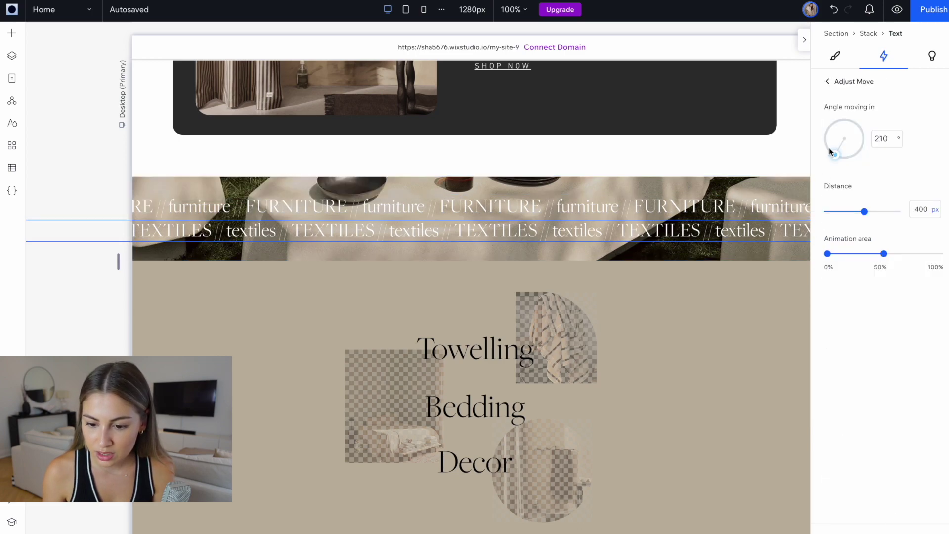
text(2)
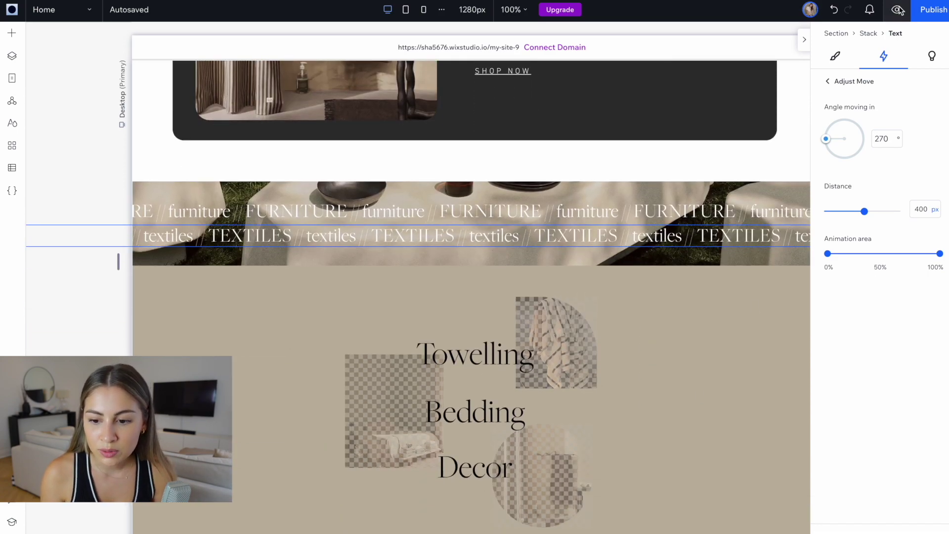
Preview the site and scroll to watch the FURNITURE and TEXTILES lines slide in opposite directions
click(898, 10)
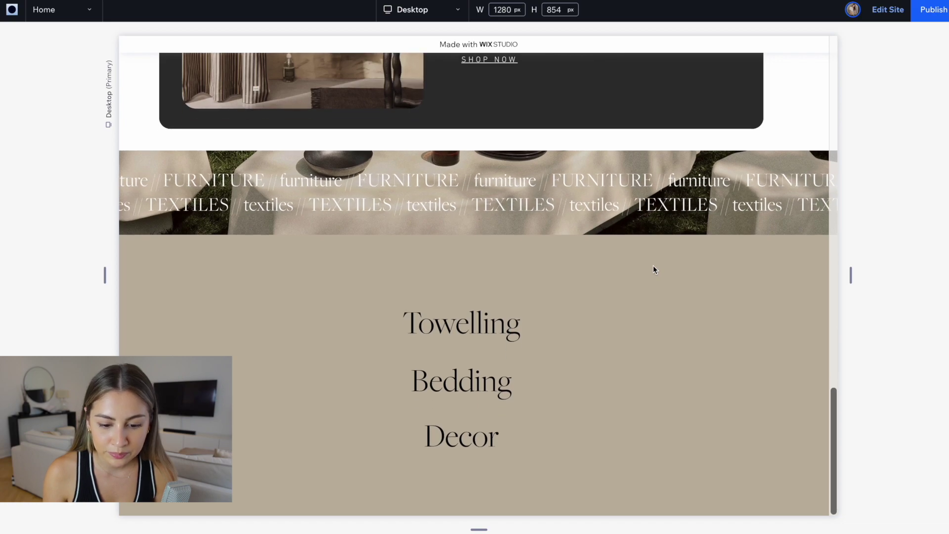
scroll(653, 270, up, 3)
scroll(653, 270, down, 2)
scroll(653, 269, down, 1)
scroll(653, 269, up, 3)
scroll(653, 269, down, 3)
scroll(653, 266, up, 3)
scroll(653, 267, down, 3)
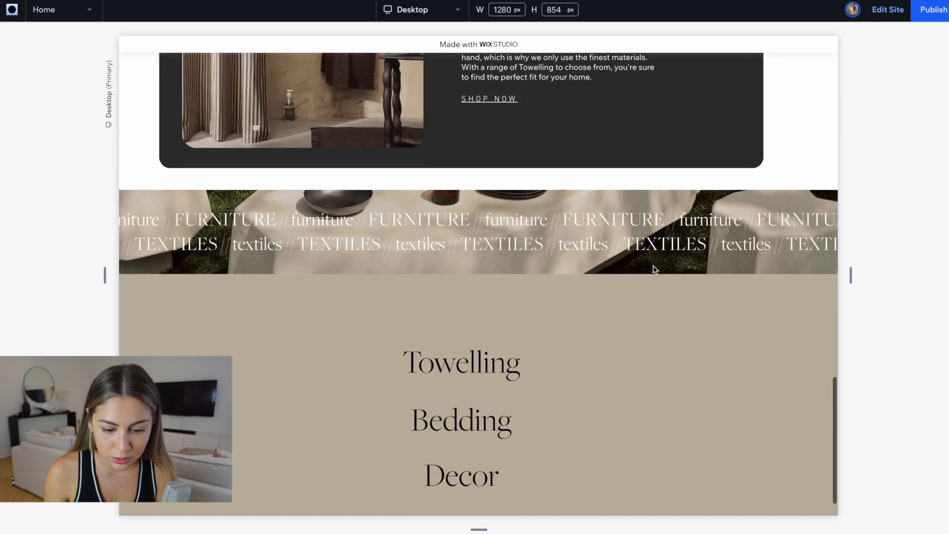
scroll(632, 210, up, 12)
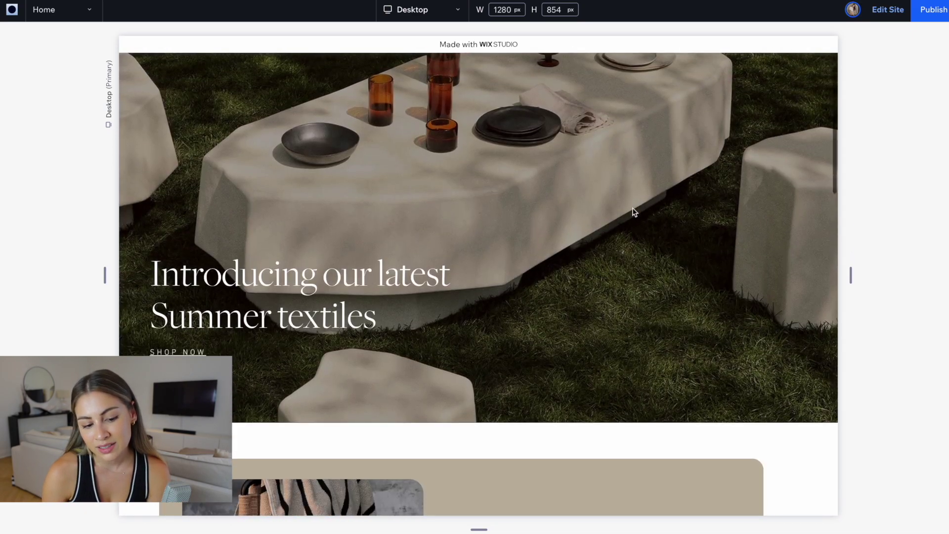
scroll(634, 212, down, 6)
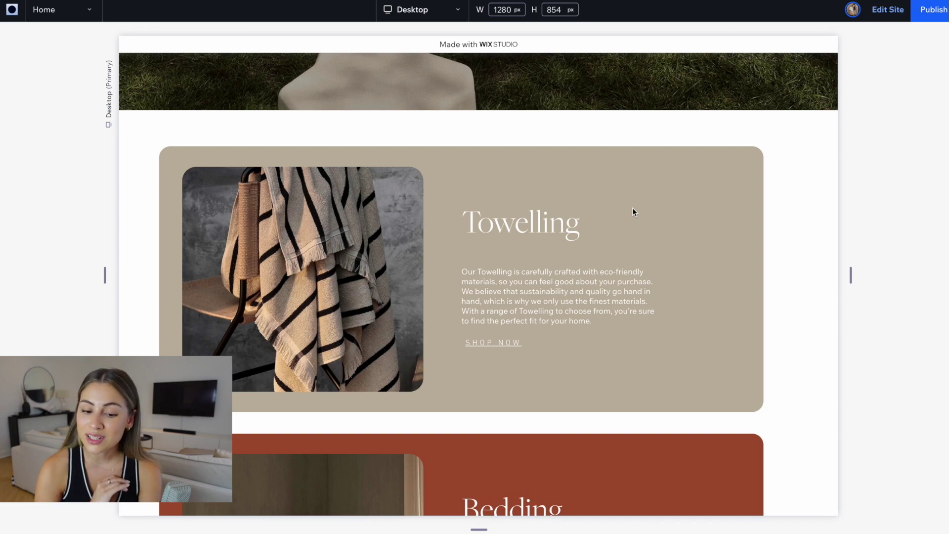
scroll(634, 212, down, 4)
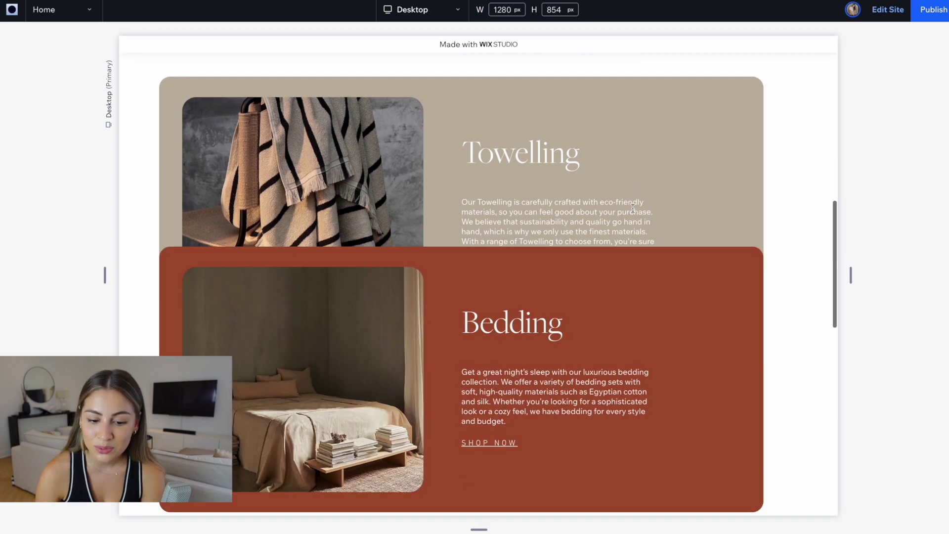
scroll(633, 208, down, 5)
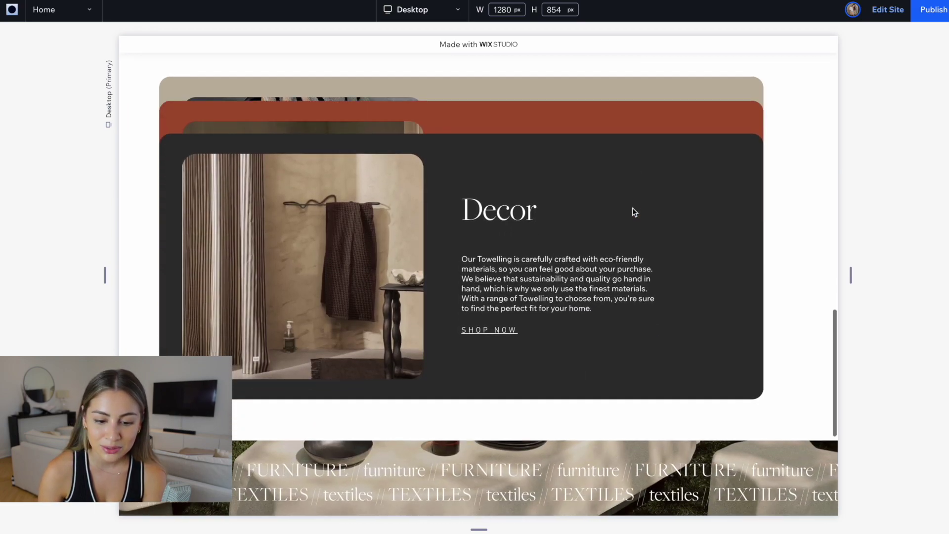
scroll(632, 208, down, 5)
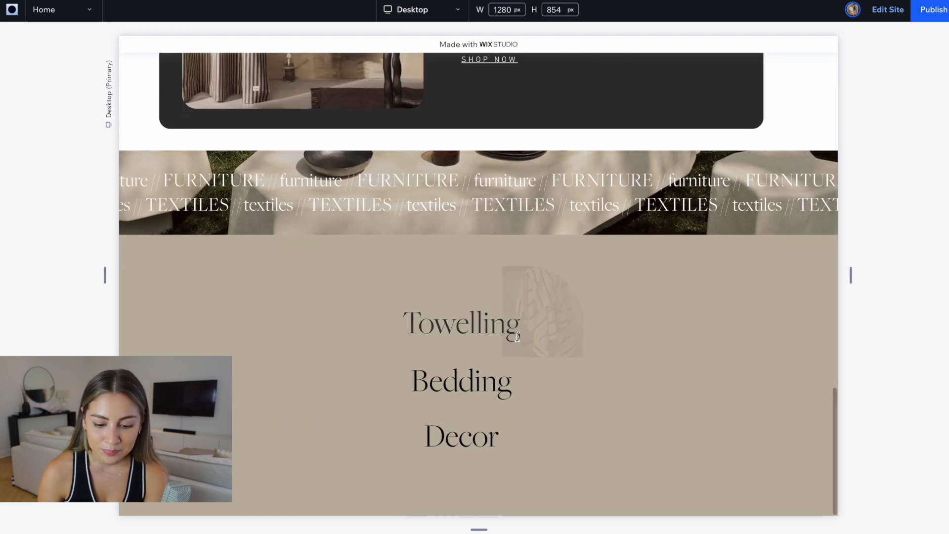